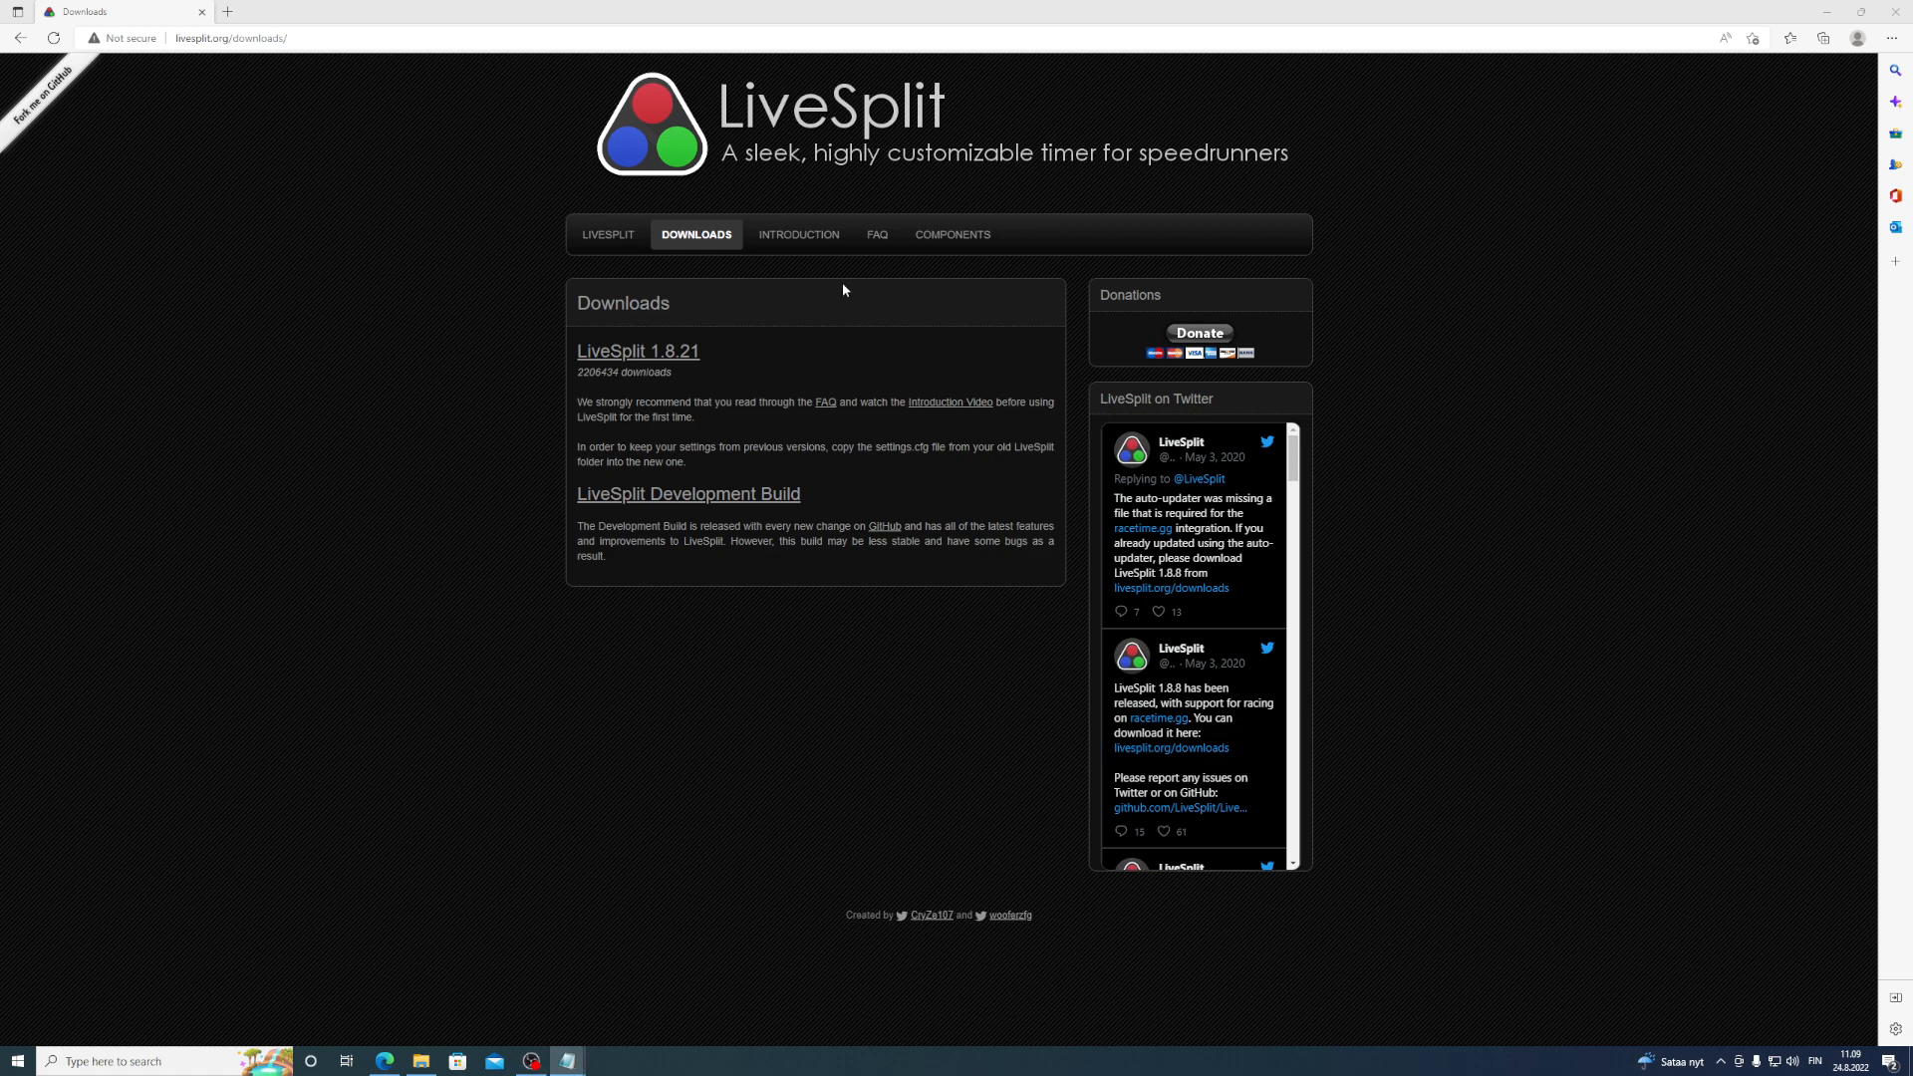
pyautogui.click(228, 11)
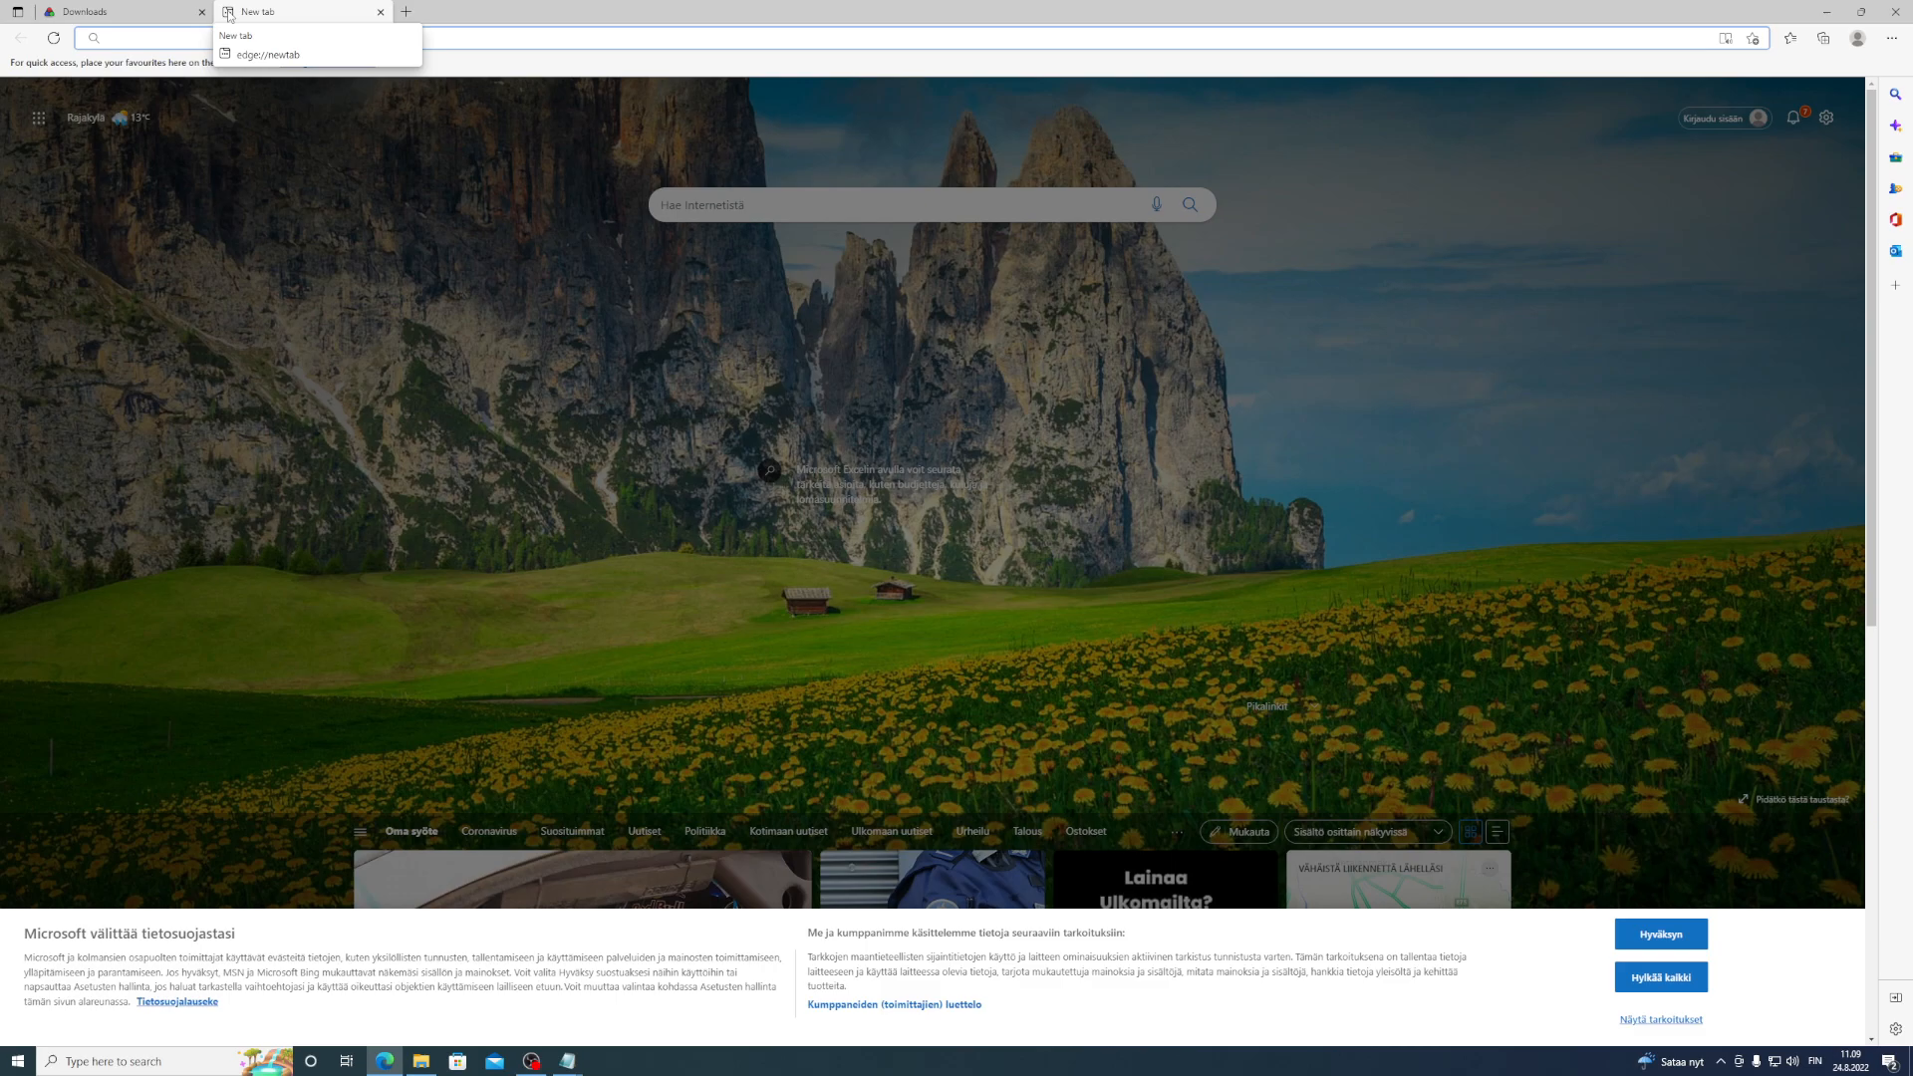
pyautogui.write('https://github.com/just-ero/asl-help/blob/main/Components/LiveSplit.ASLHelper.bin')
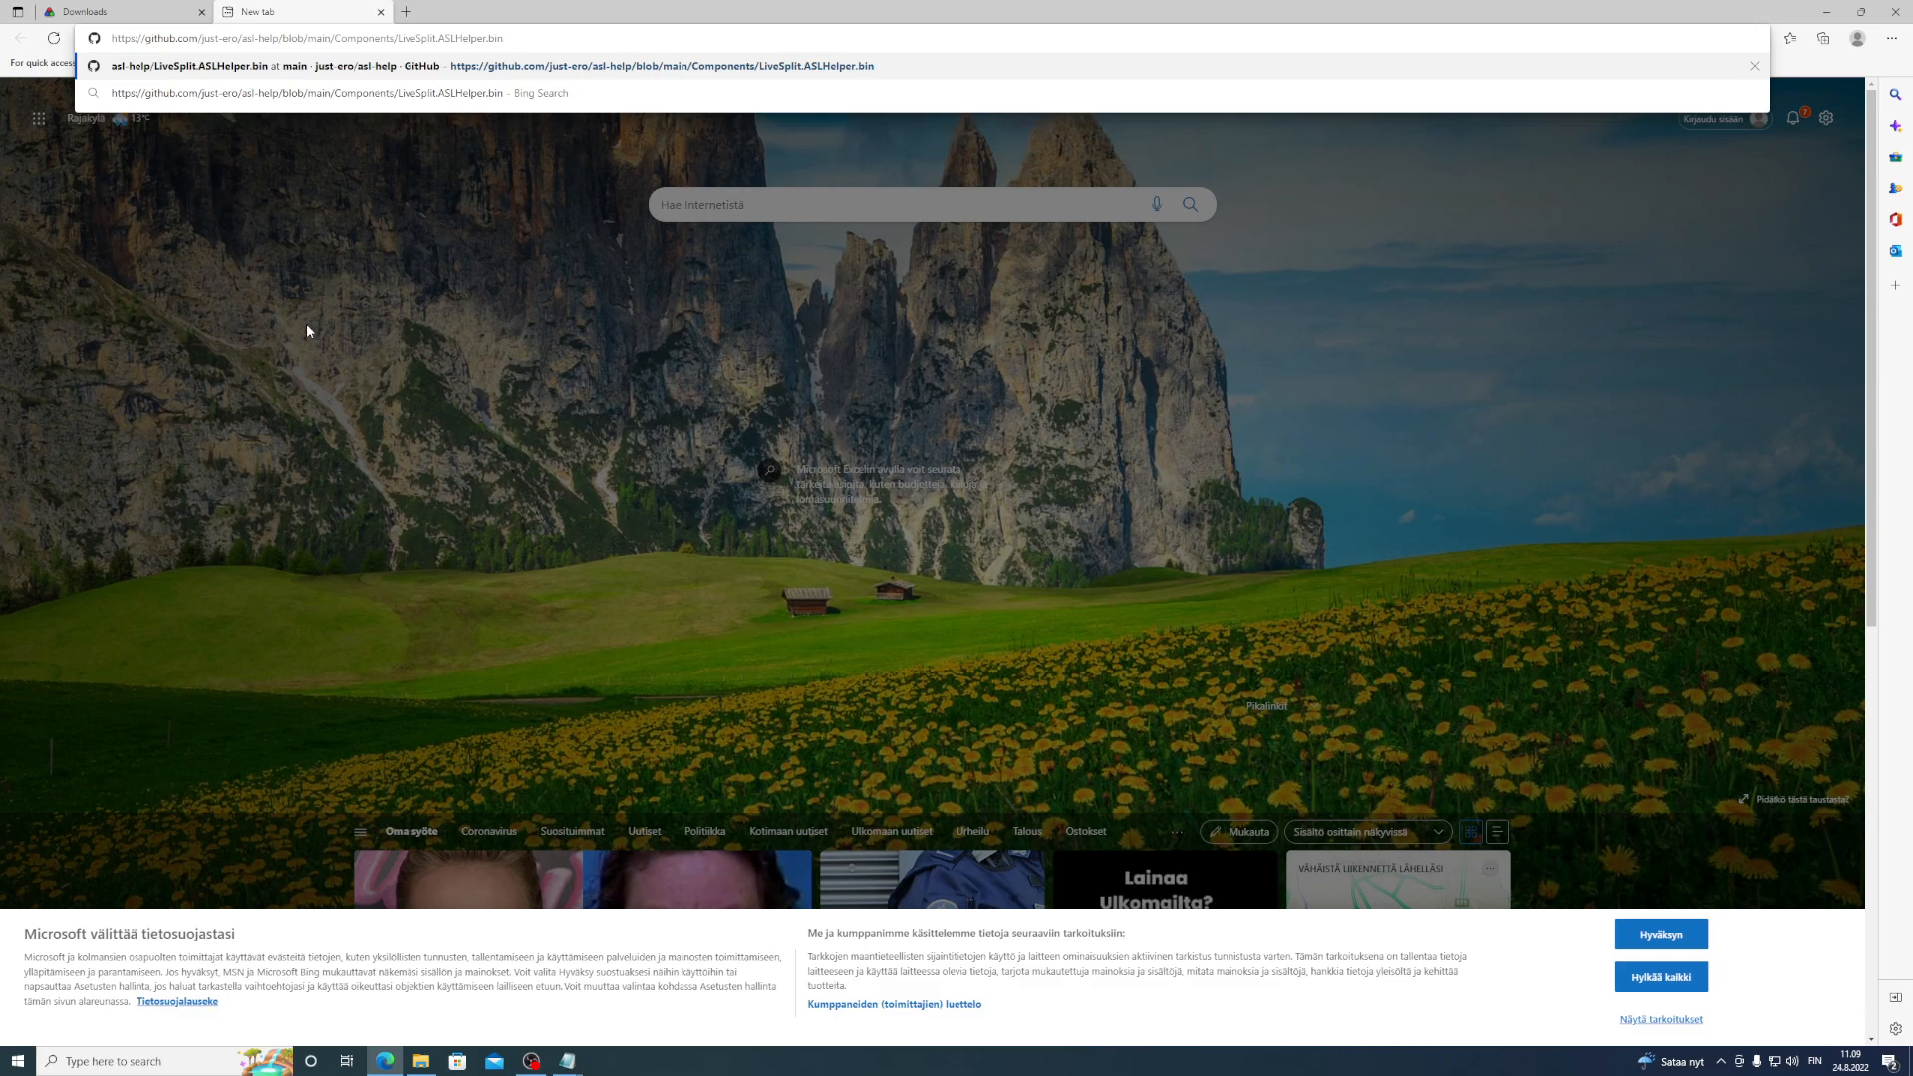
pyautogui.press('Return')
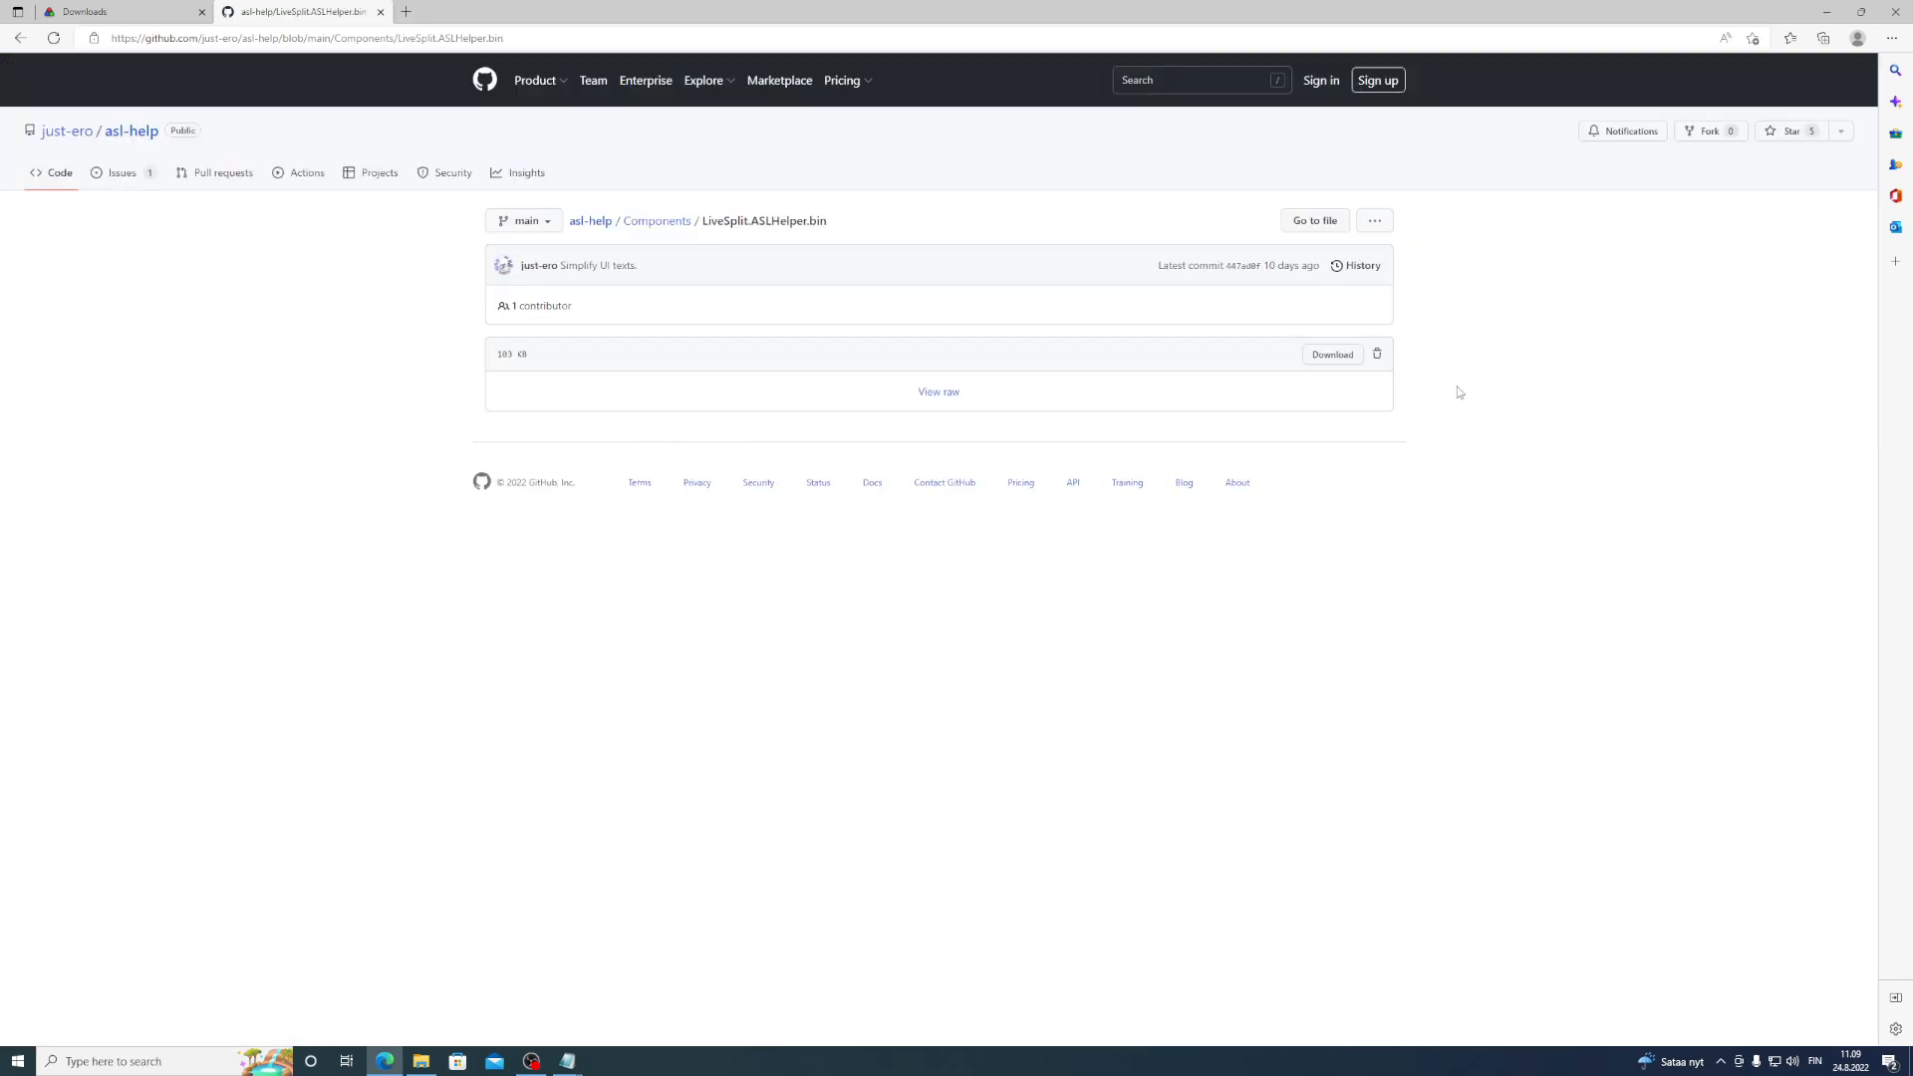
pyautogui.click(1332, 354)
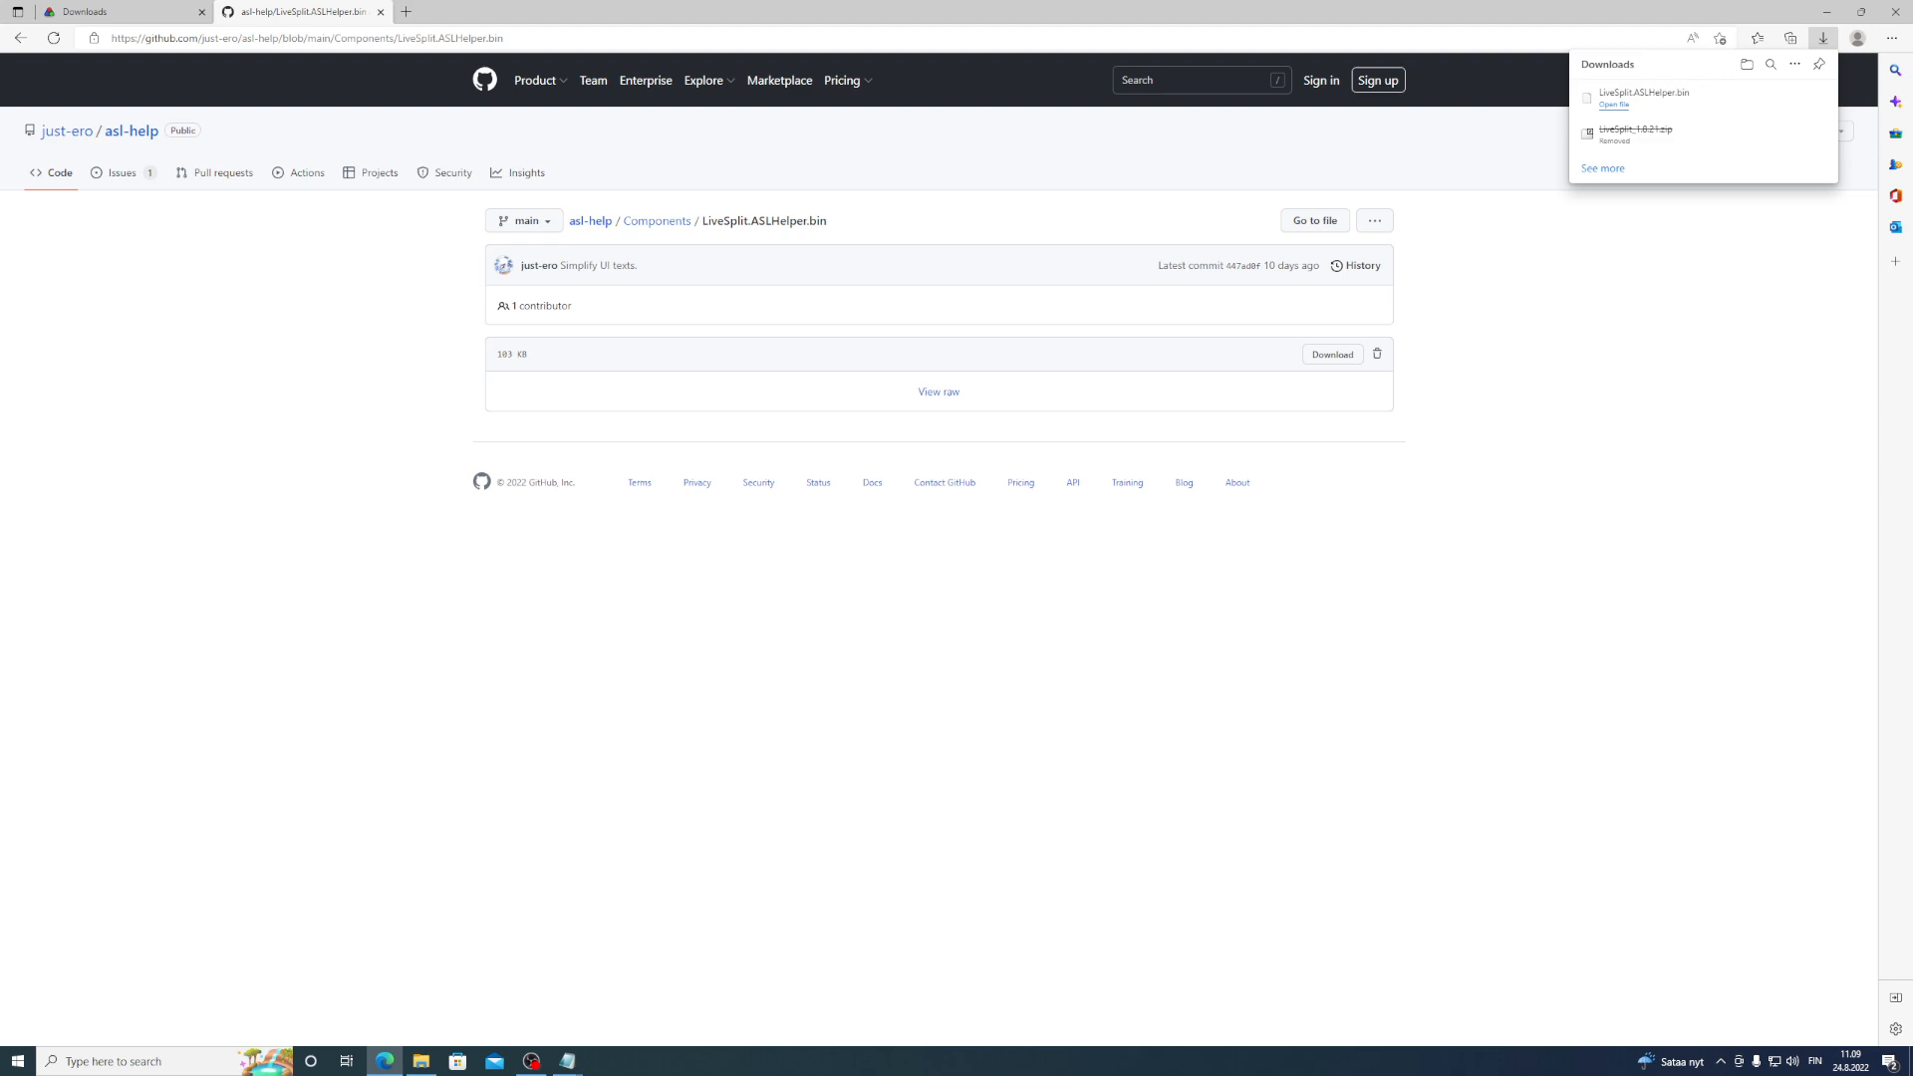
pyautogui.hotkey('alt', 'Tab')
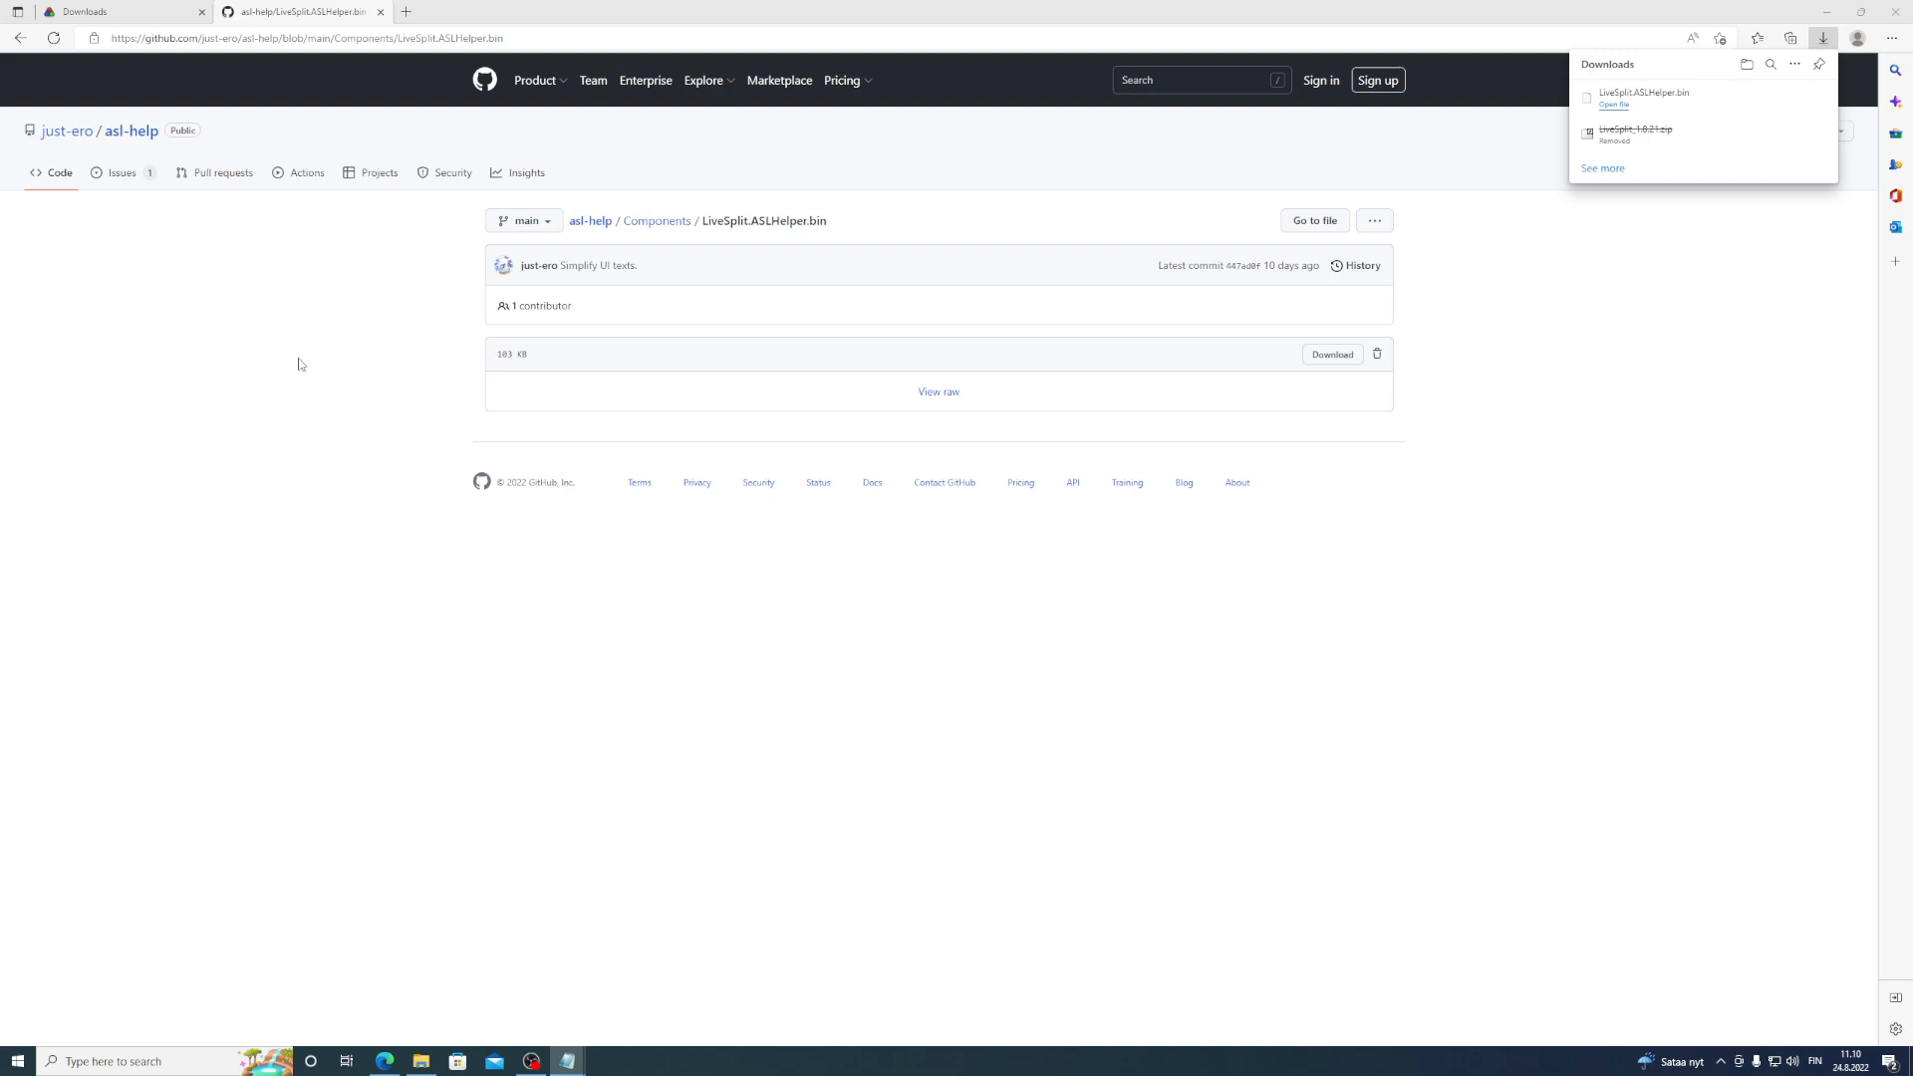
pyautogui.click(406, 11)
pyautogui.write('https://raw.githubusercontent.com/glcoder/asl/main/Cult%20Of%20The%20Lamb.asl')
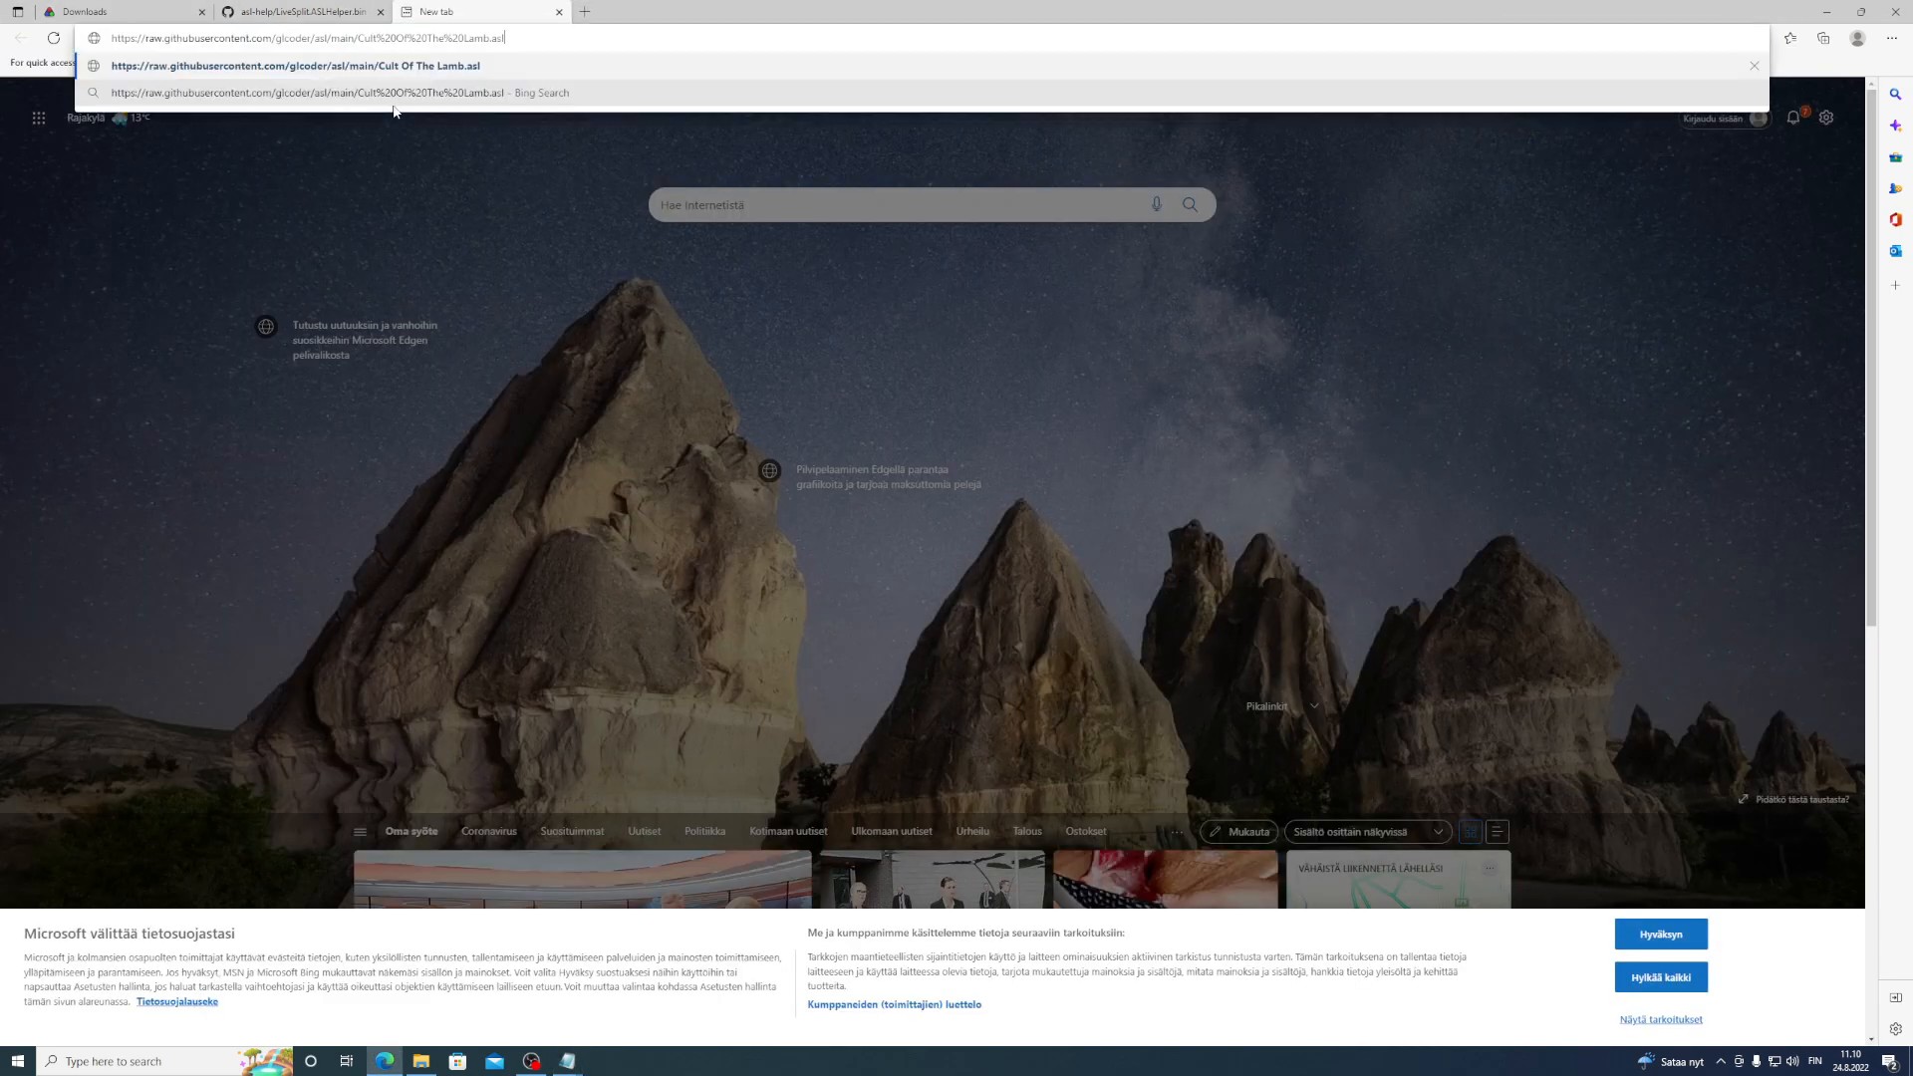
pyautogui.press('Return')
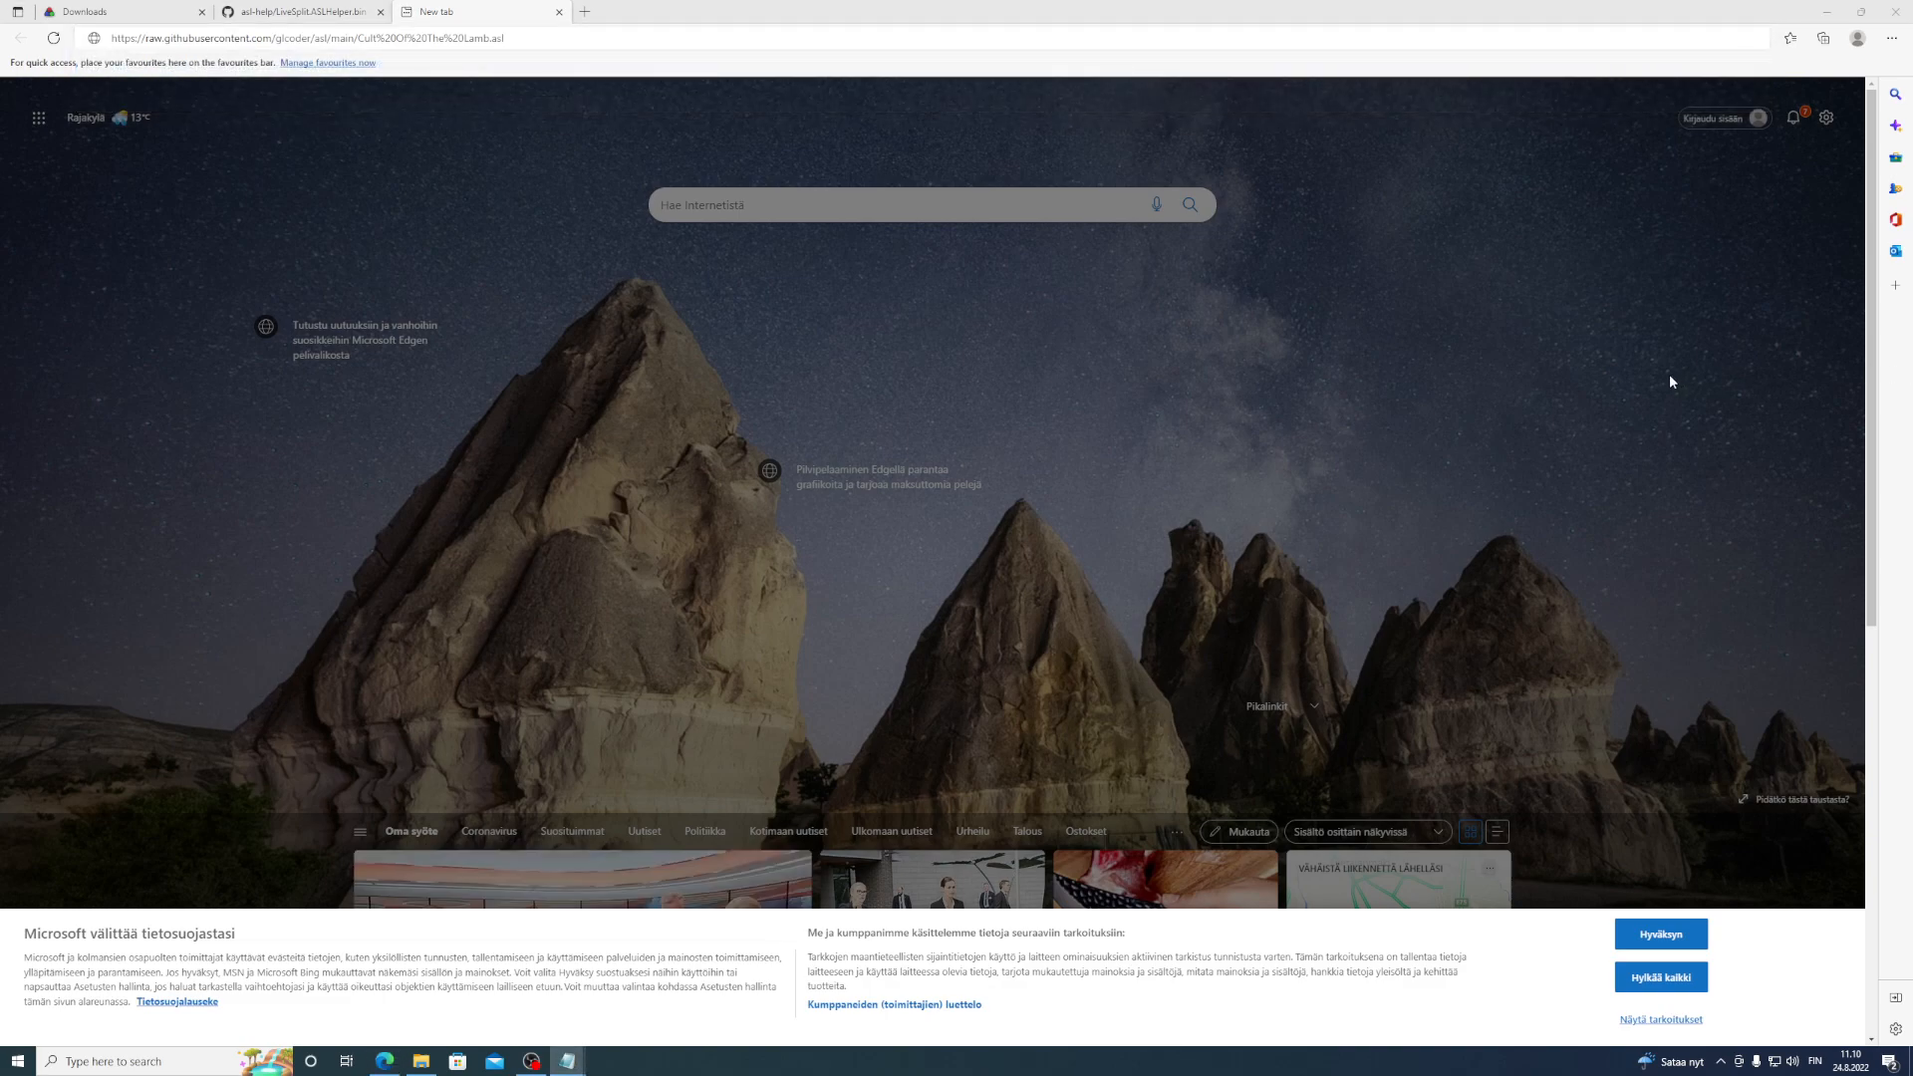
pyautogui.click(587, 11)
pyautogui.write('https://github.com/glcoder/asl')
pyautogui.press('Return')
pyautogui.click(466, 7)
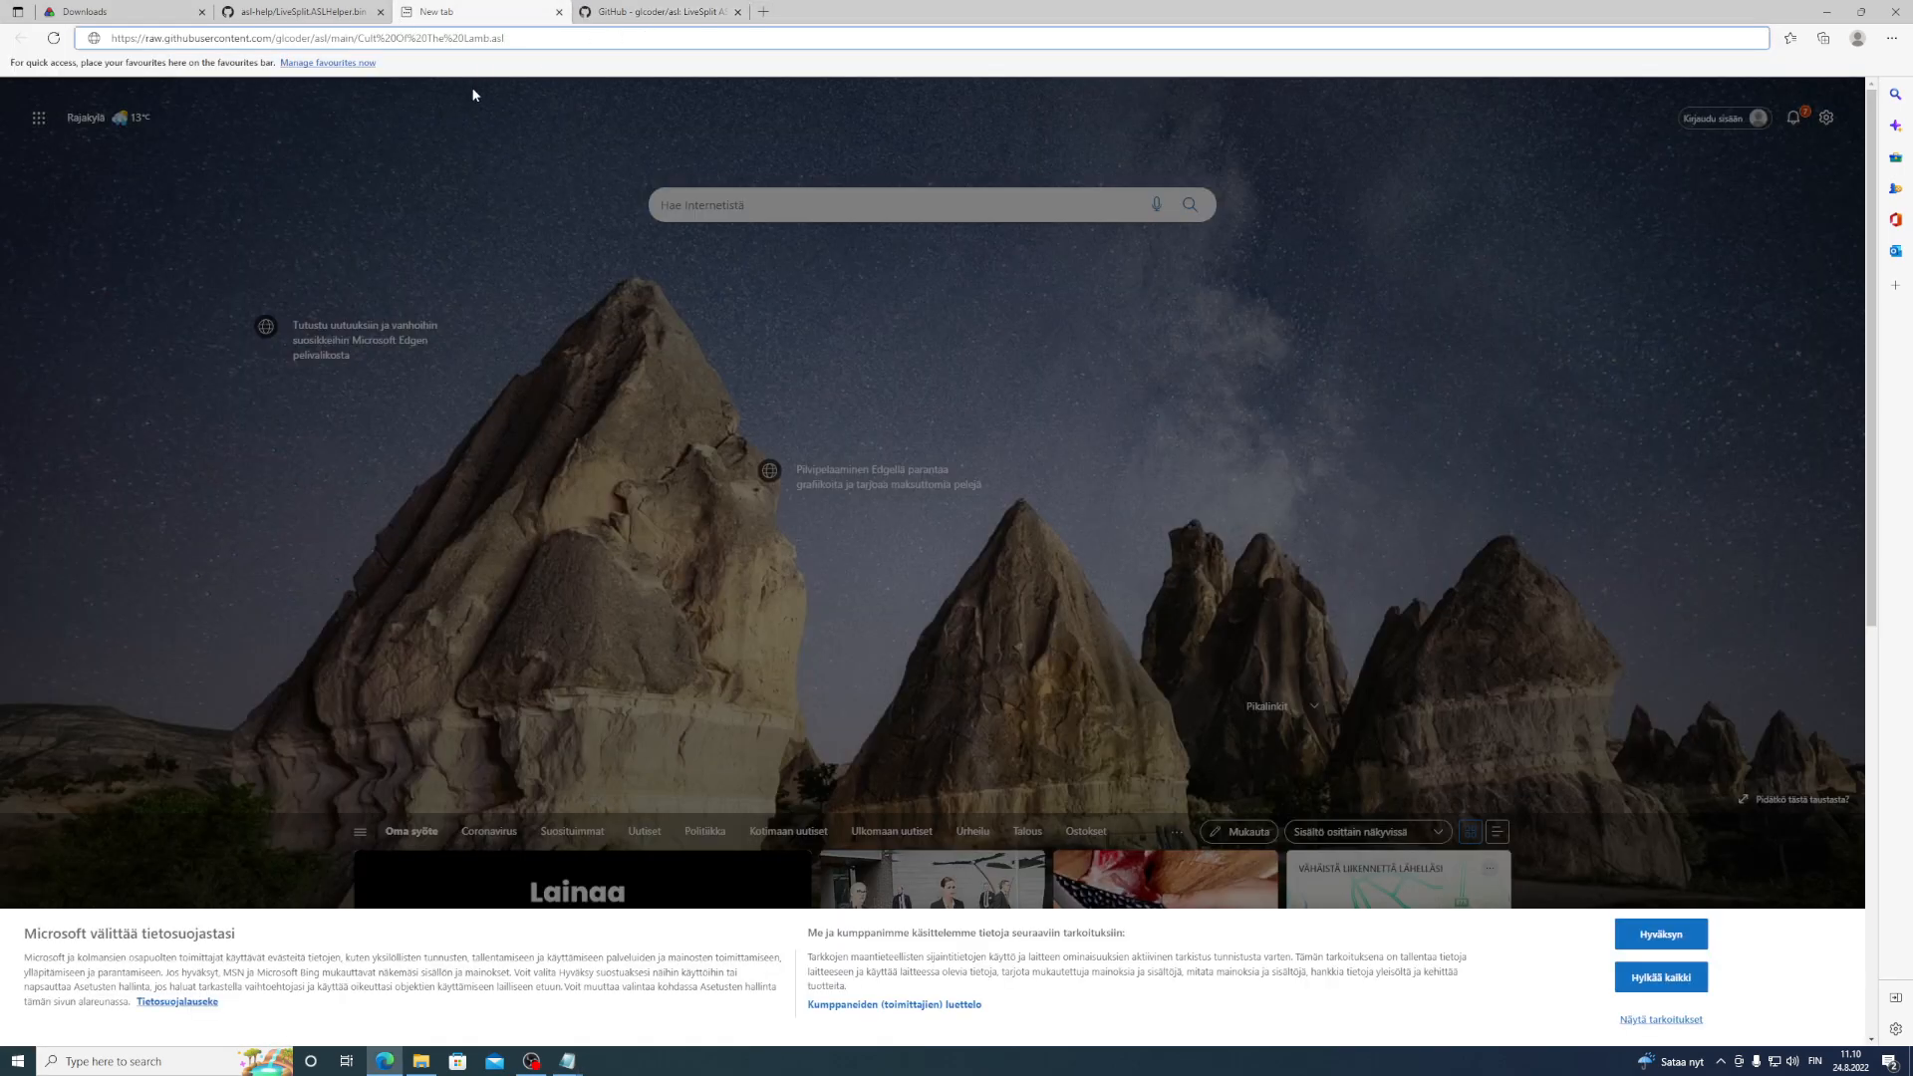
pyautogui.press('Return')
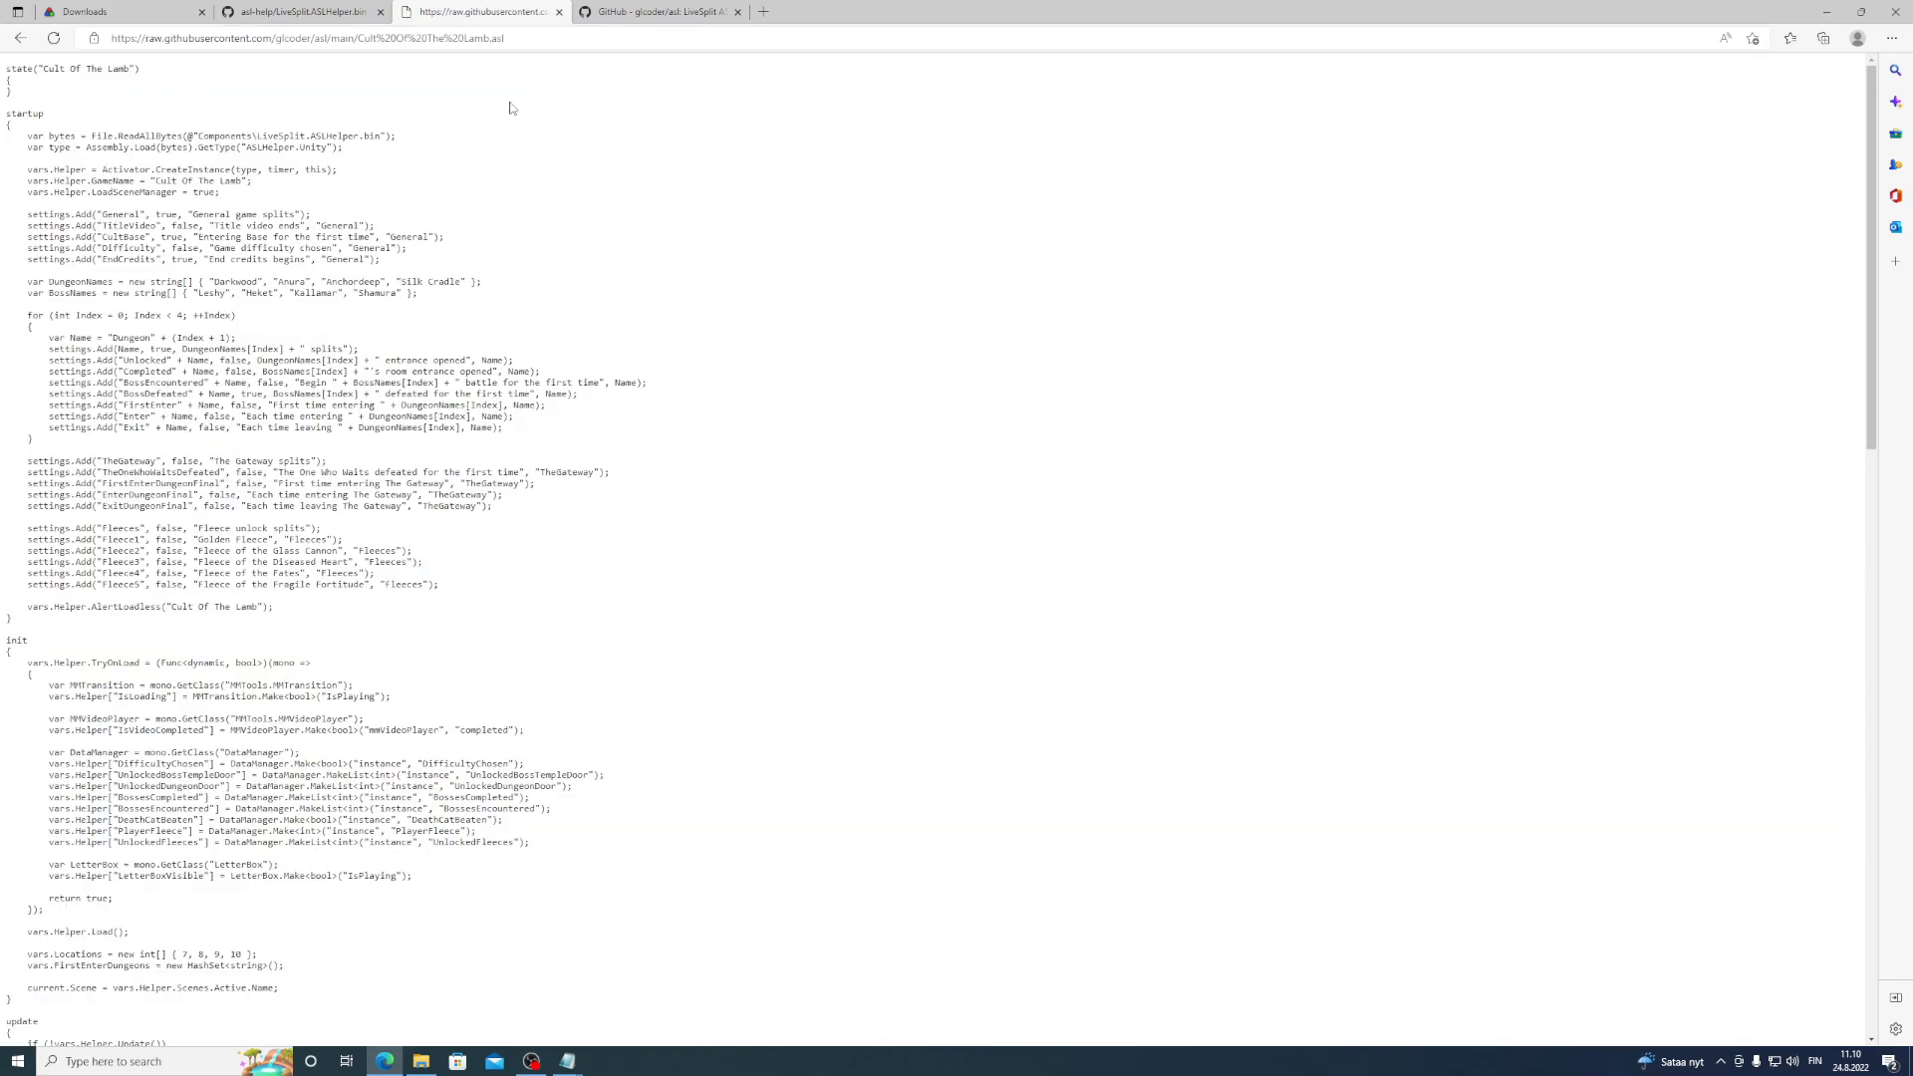
# - Save the raw script page to the Downloads folder, entering the file name Cult Of The Lamb.asl
pyautogui.rightClick(506, 171)
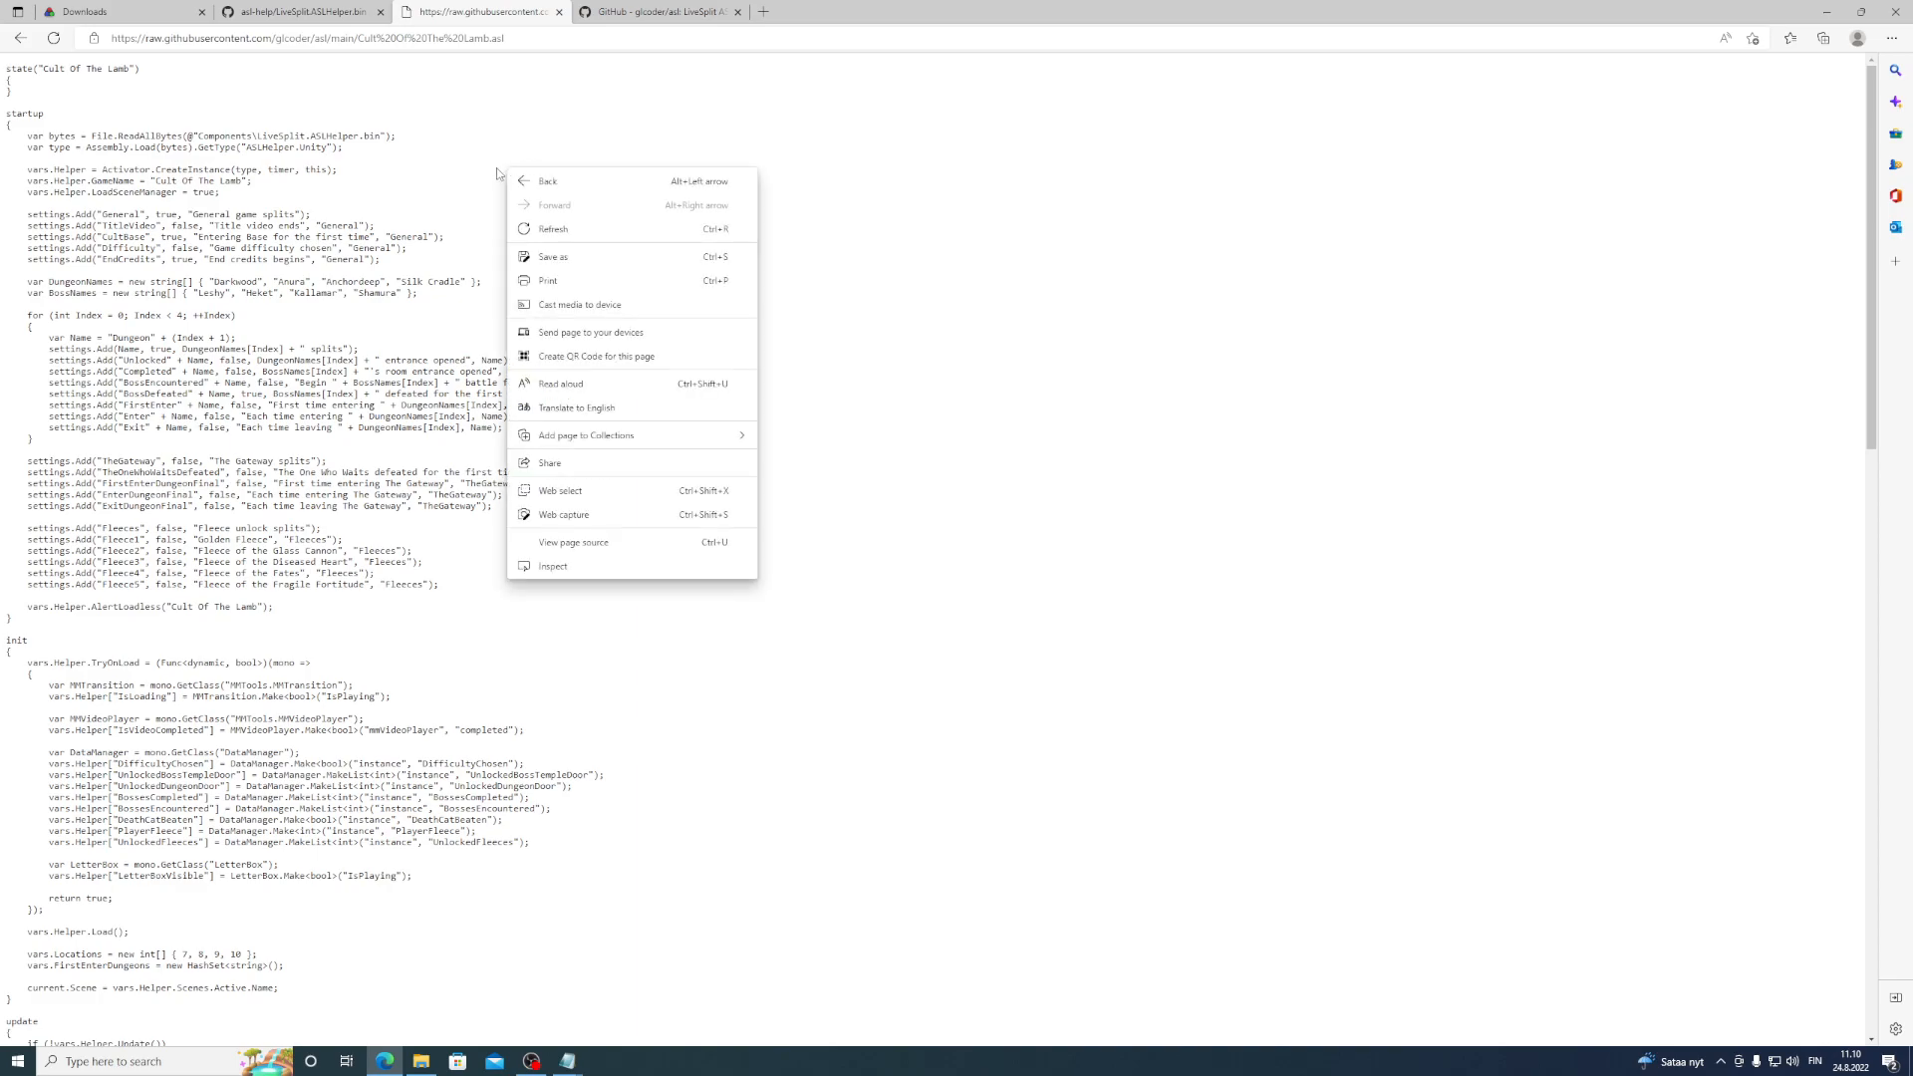
pyautogui.click(589, 255)
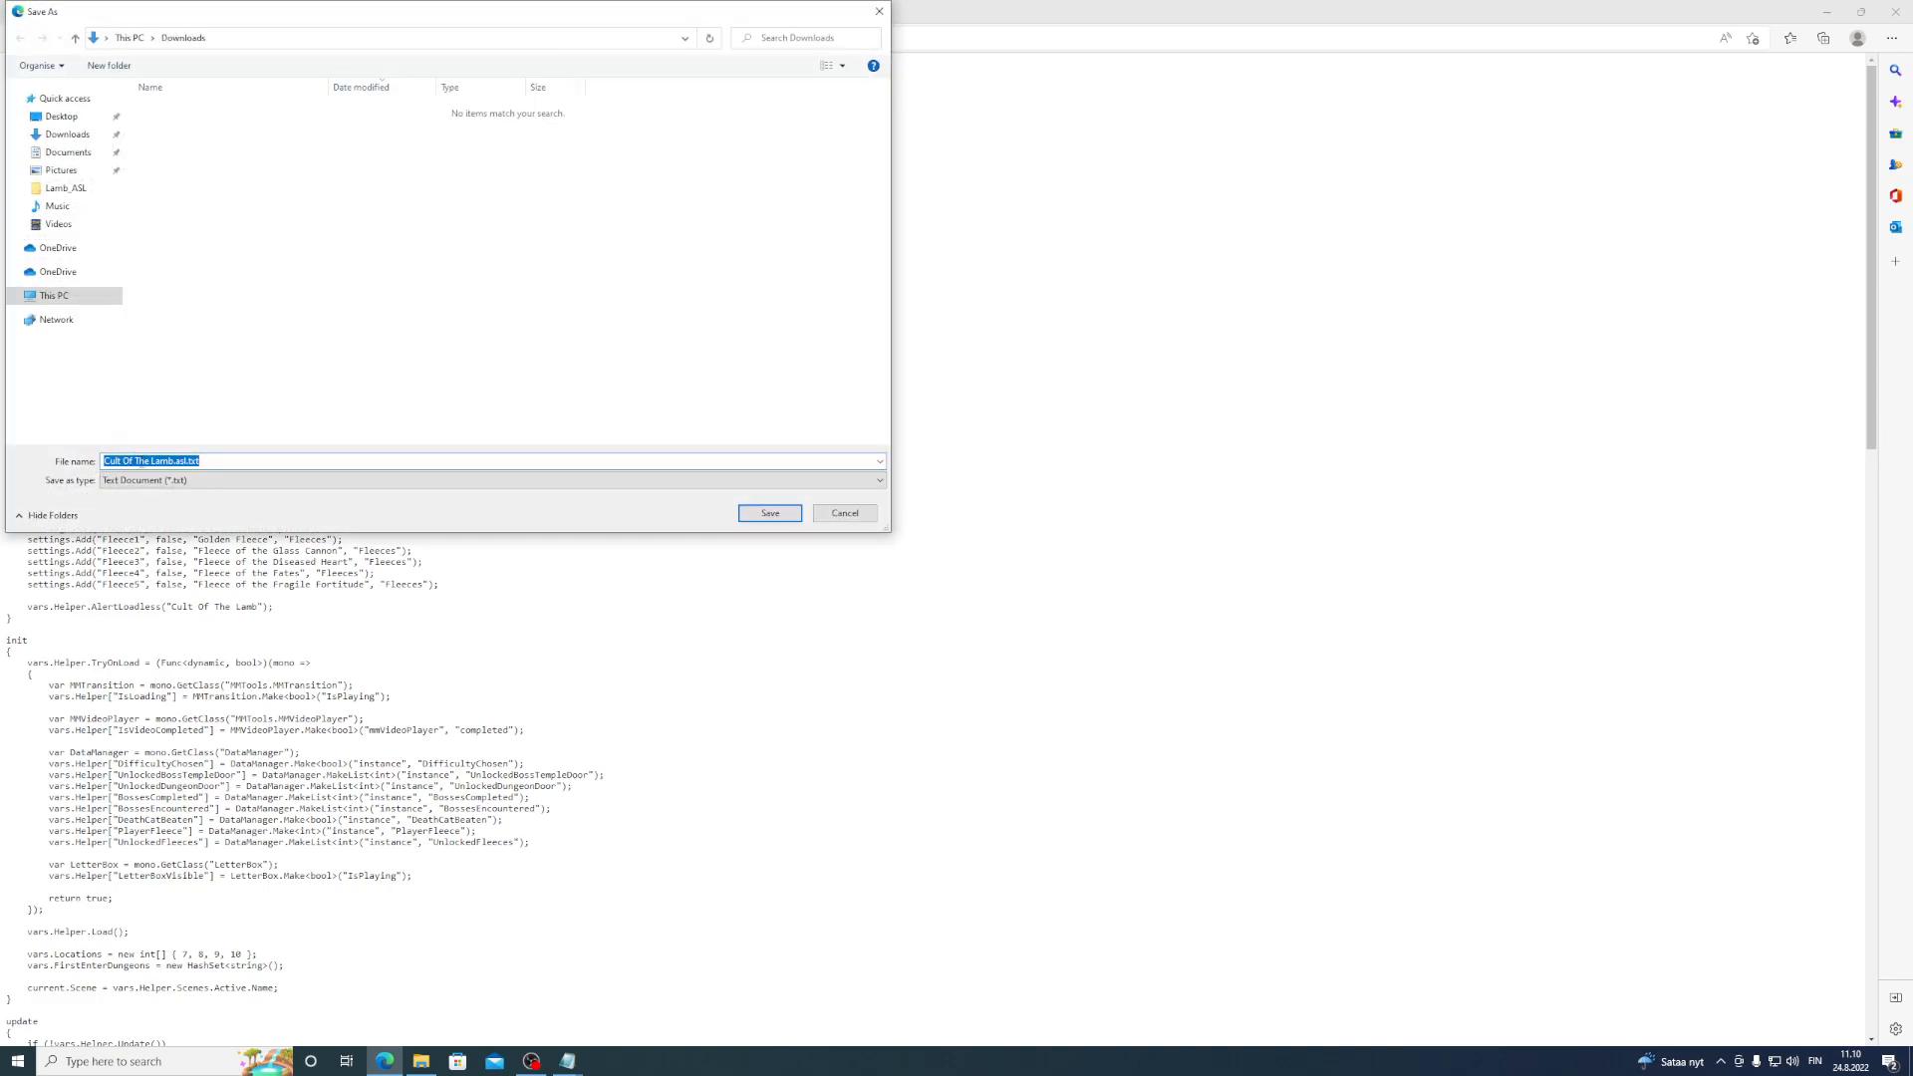
pyautogui.click(211, 461)
pyautogui.press('BackSpace')
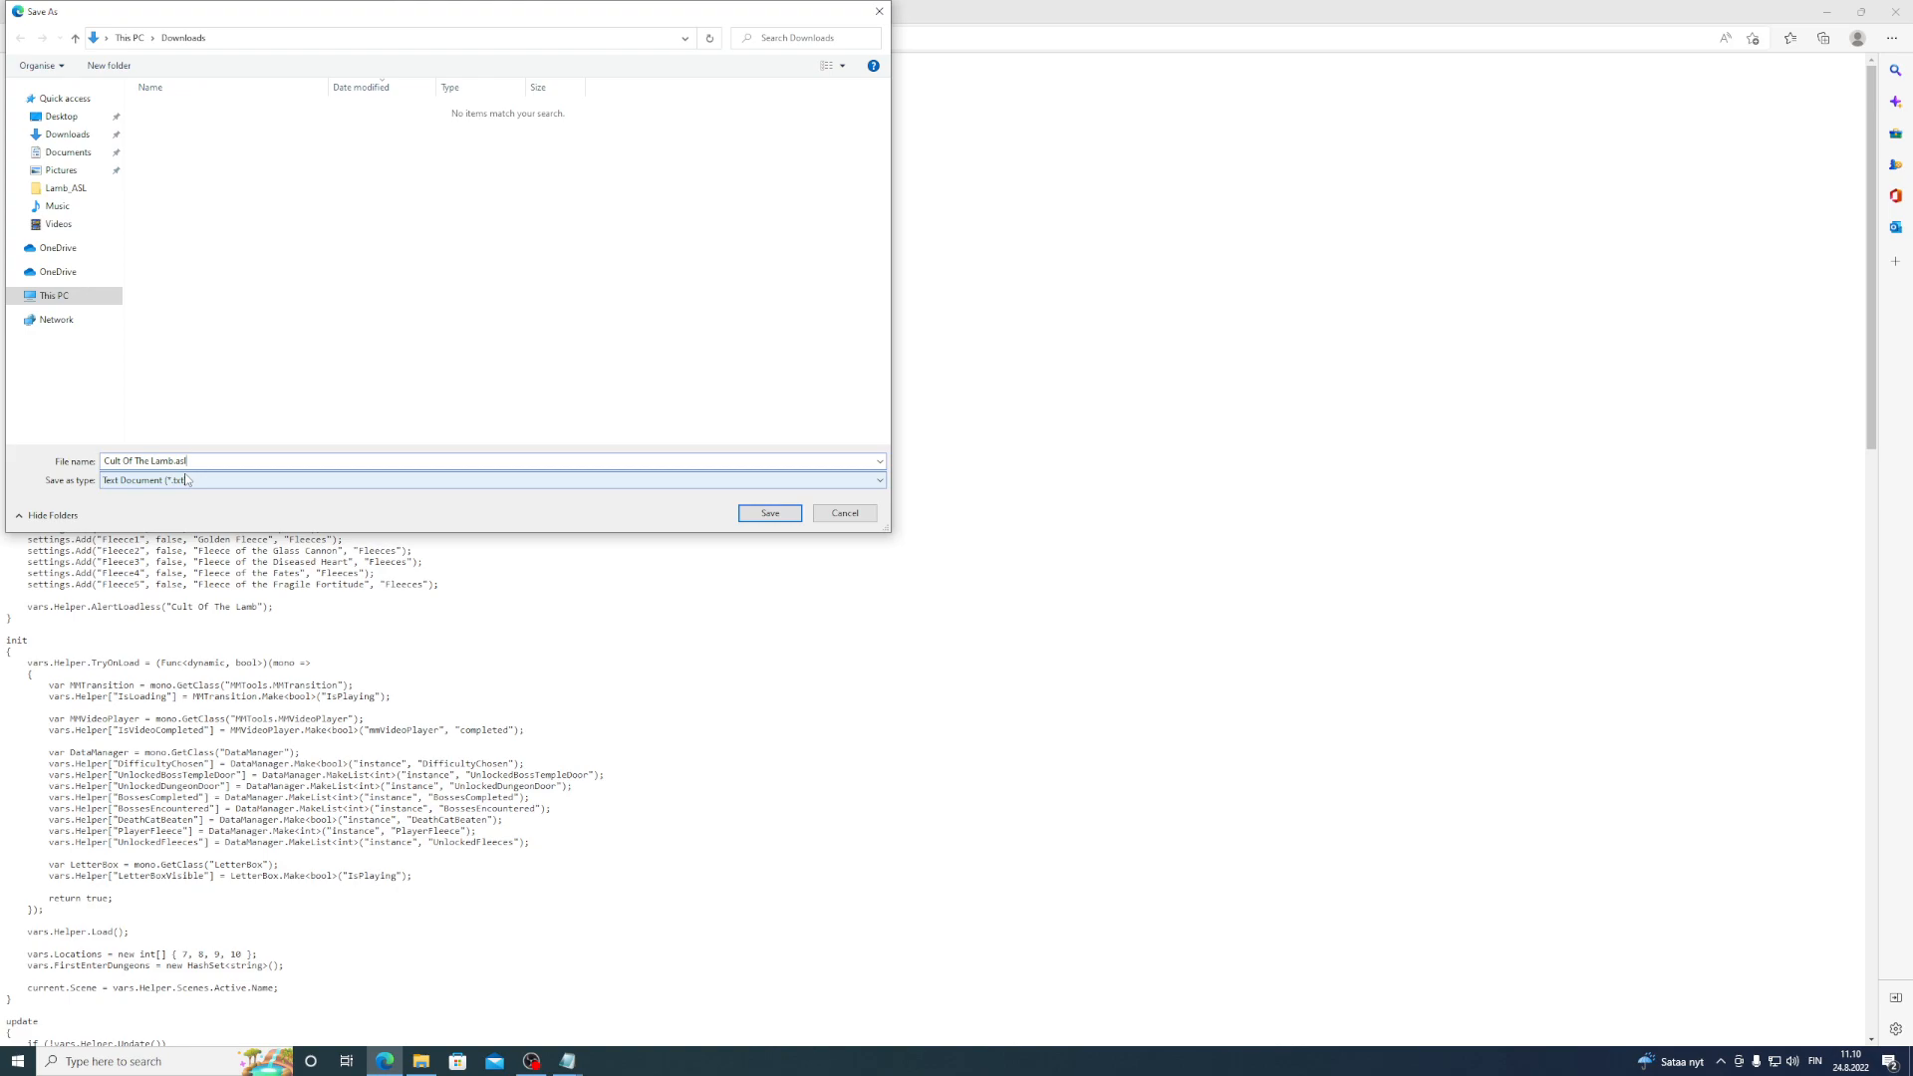
pyautogui.click(765, 513)
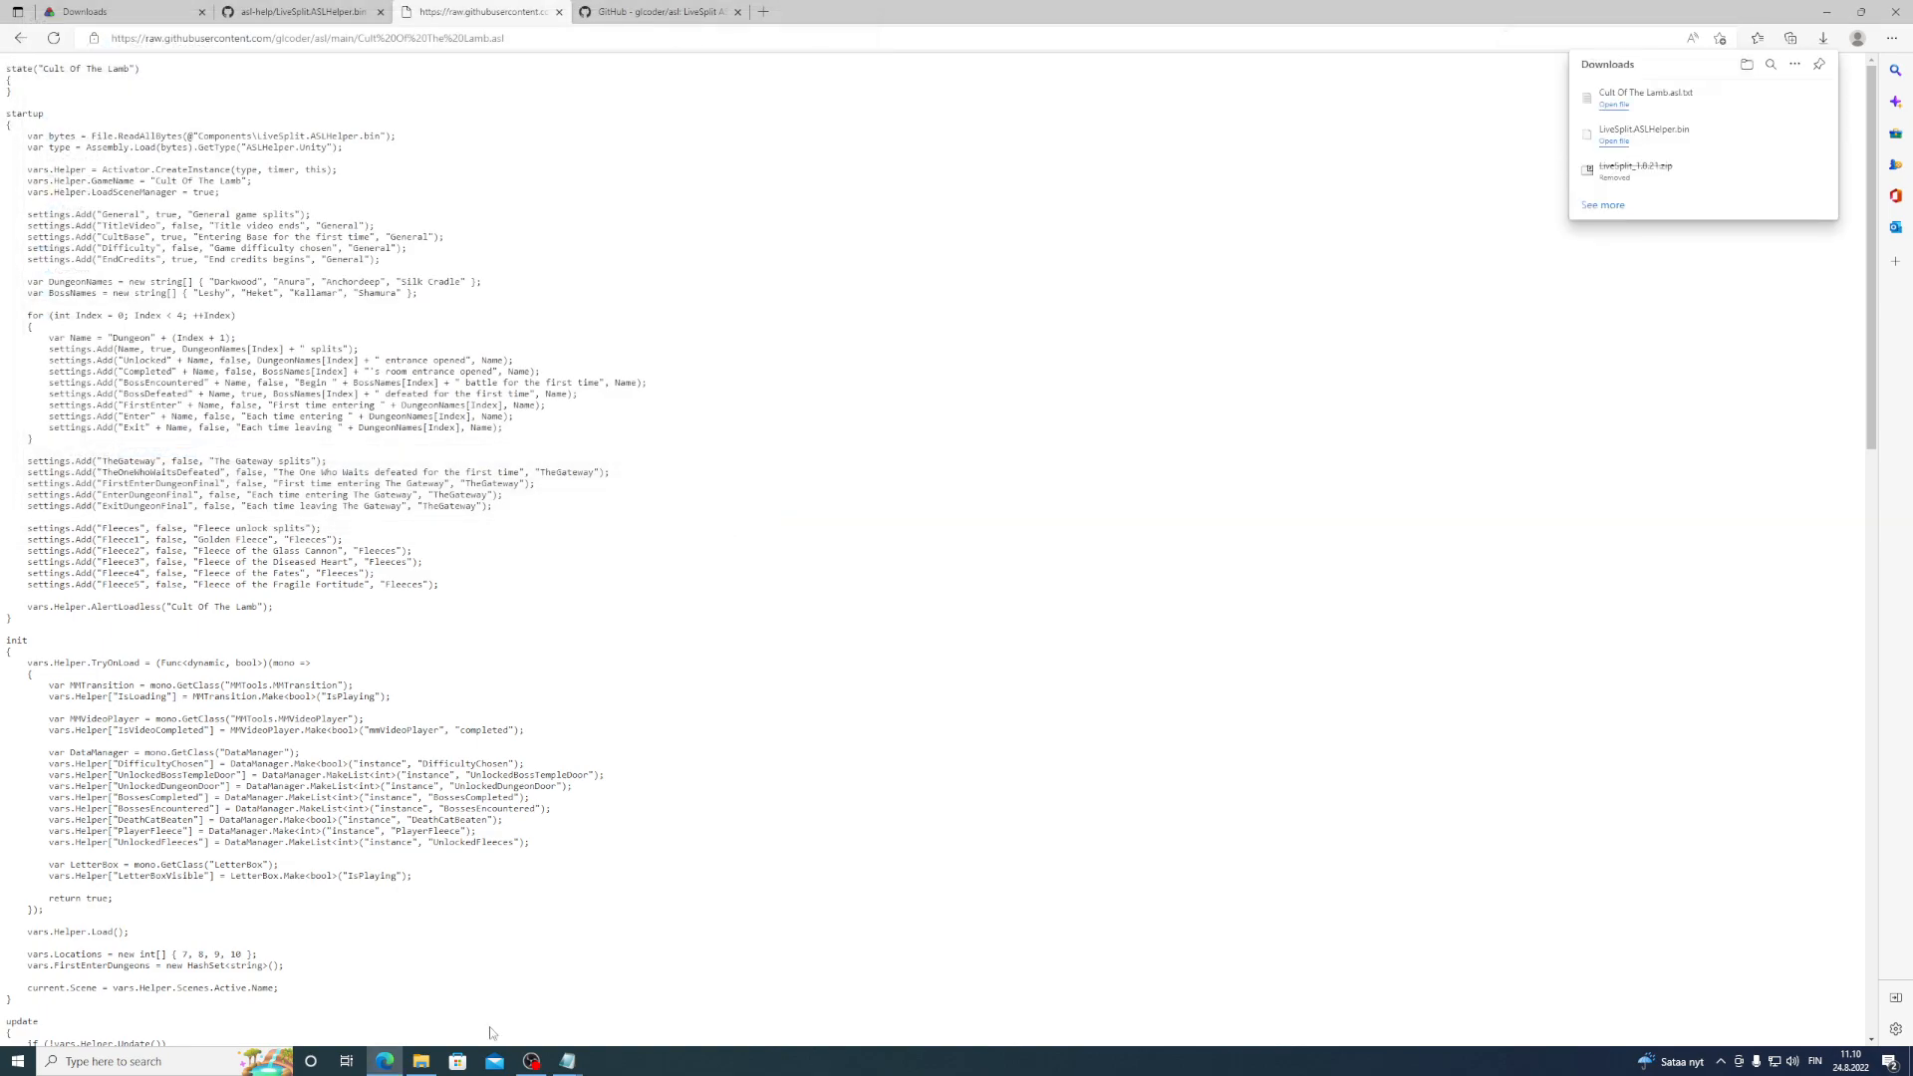
# - Open the Downloads folder in File Explorer and check that the option for showing file name extensions is enabled
pyautogui.moveTo(432, 1064)
pyautogui.click(435, 1026)
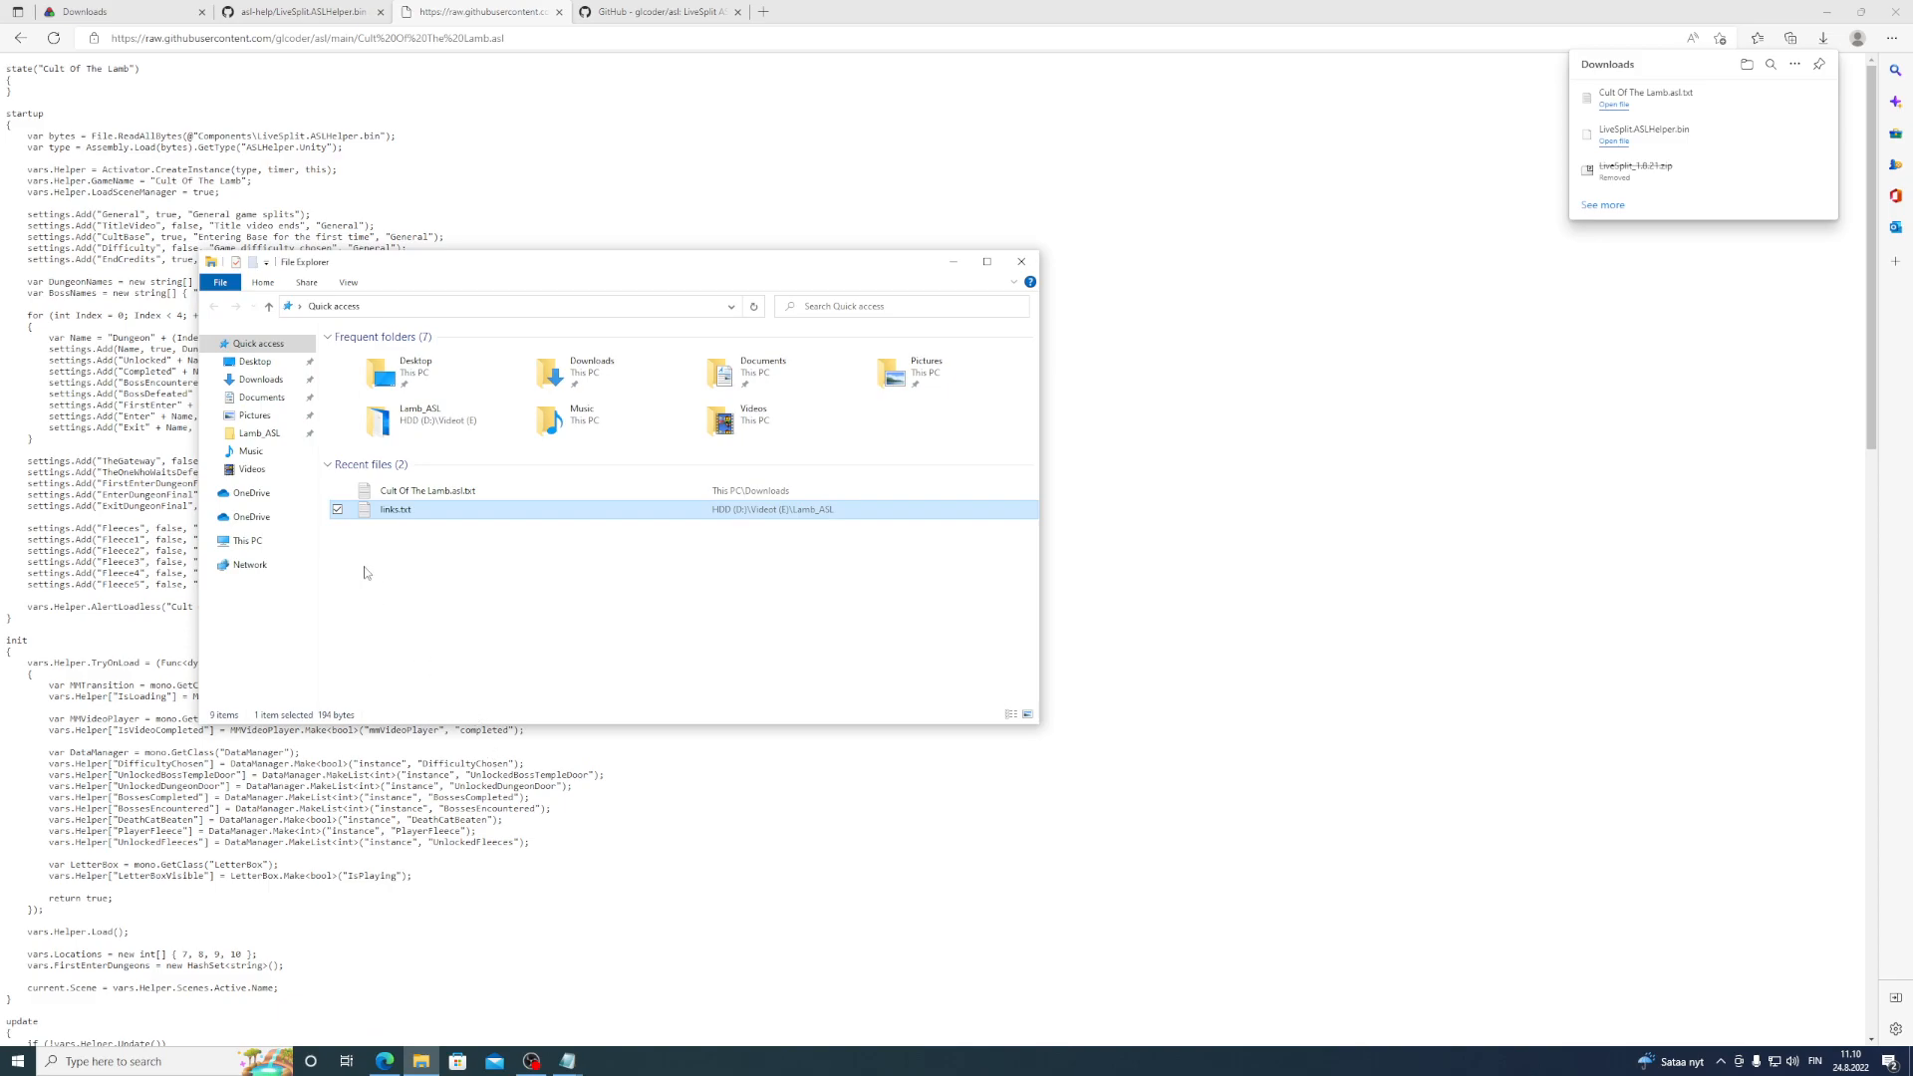
pyautogui.click(251, 381)
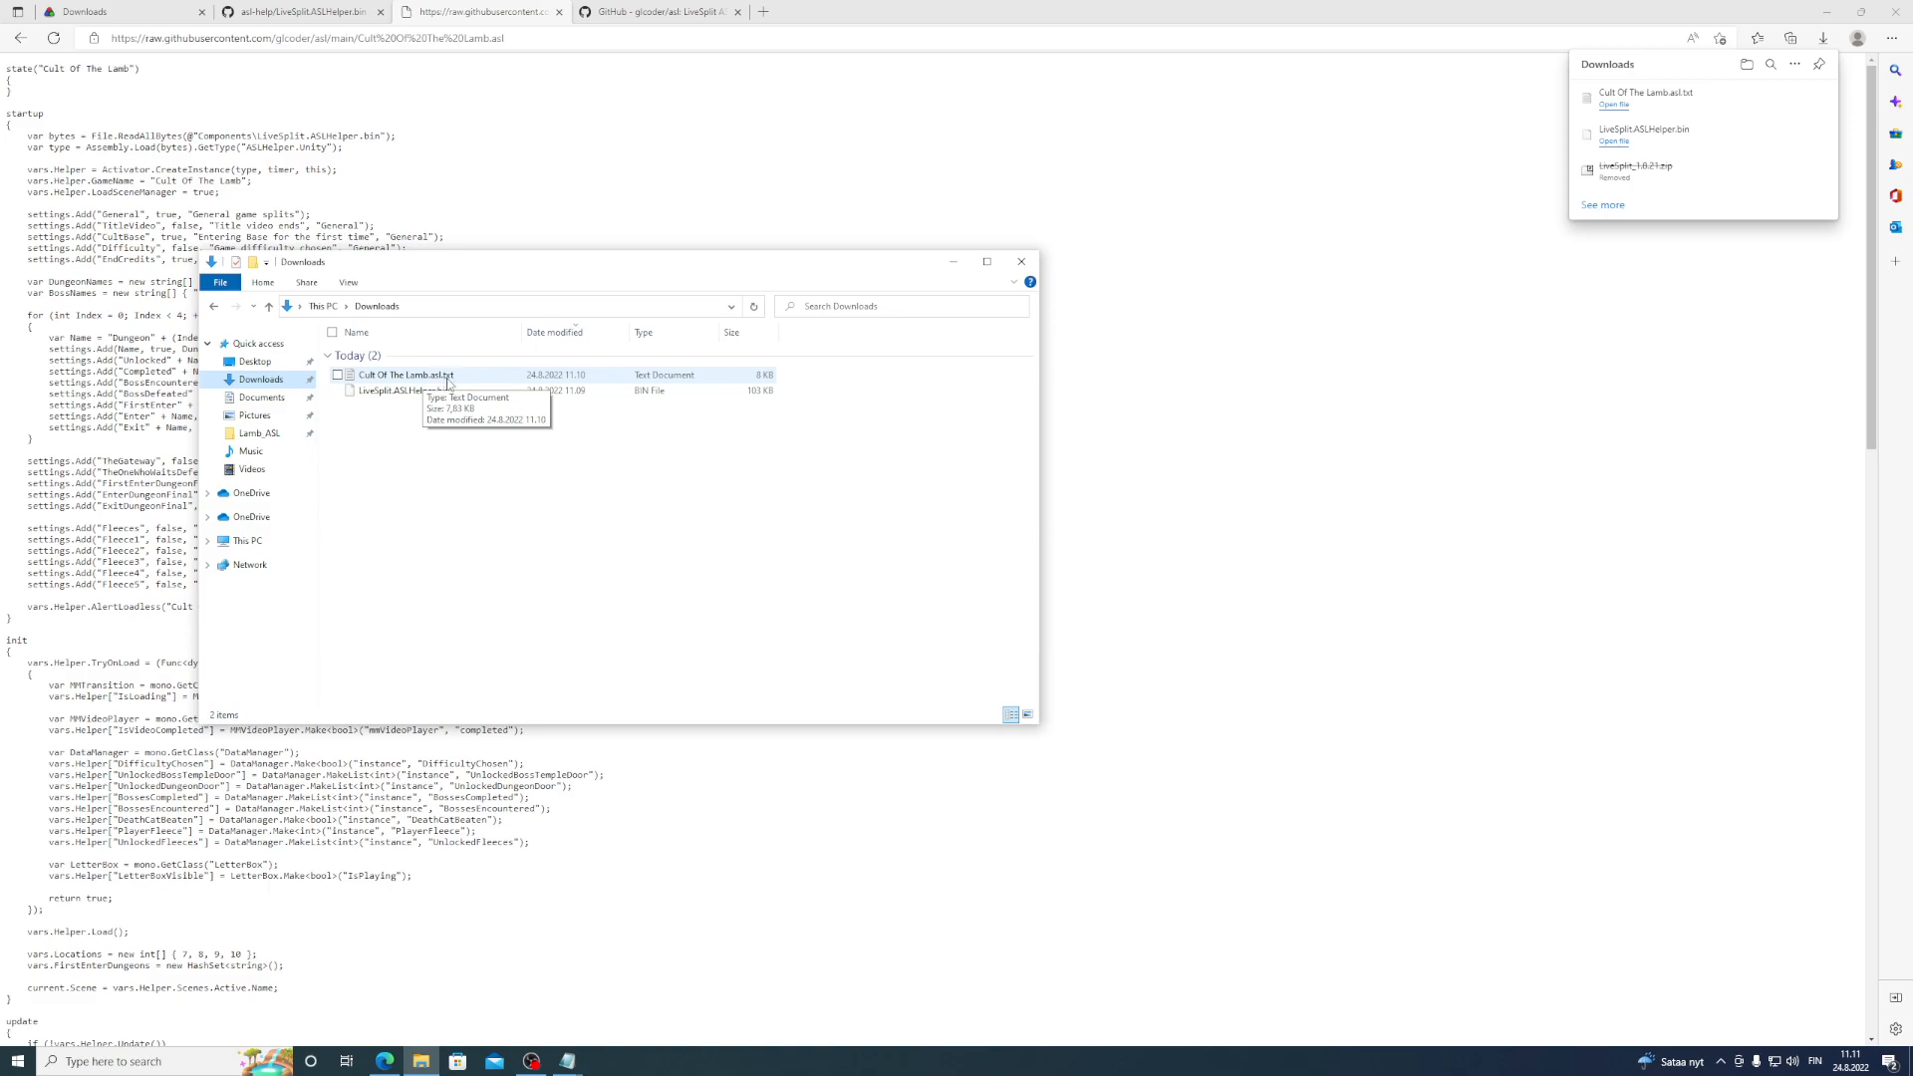
pyautogui.click(346, 284)
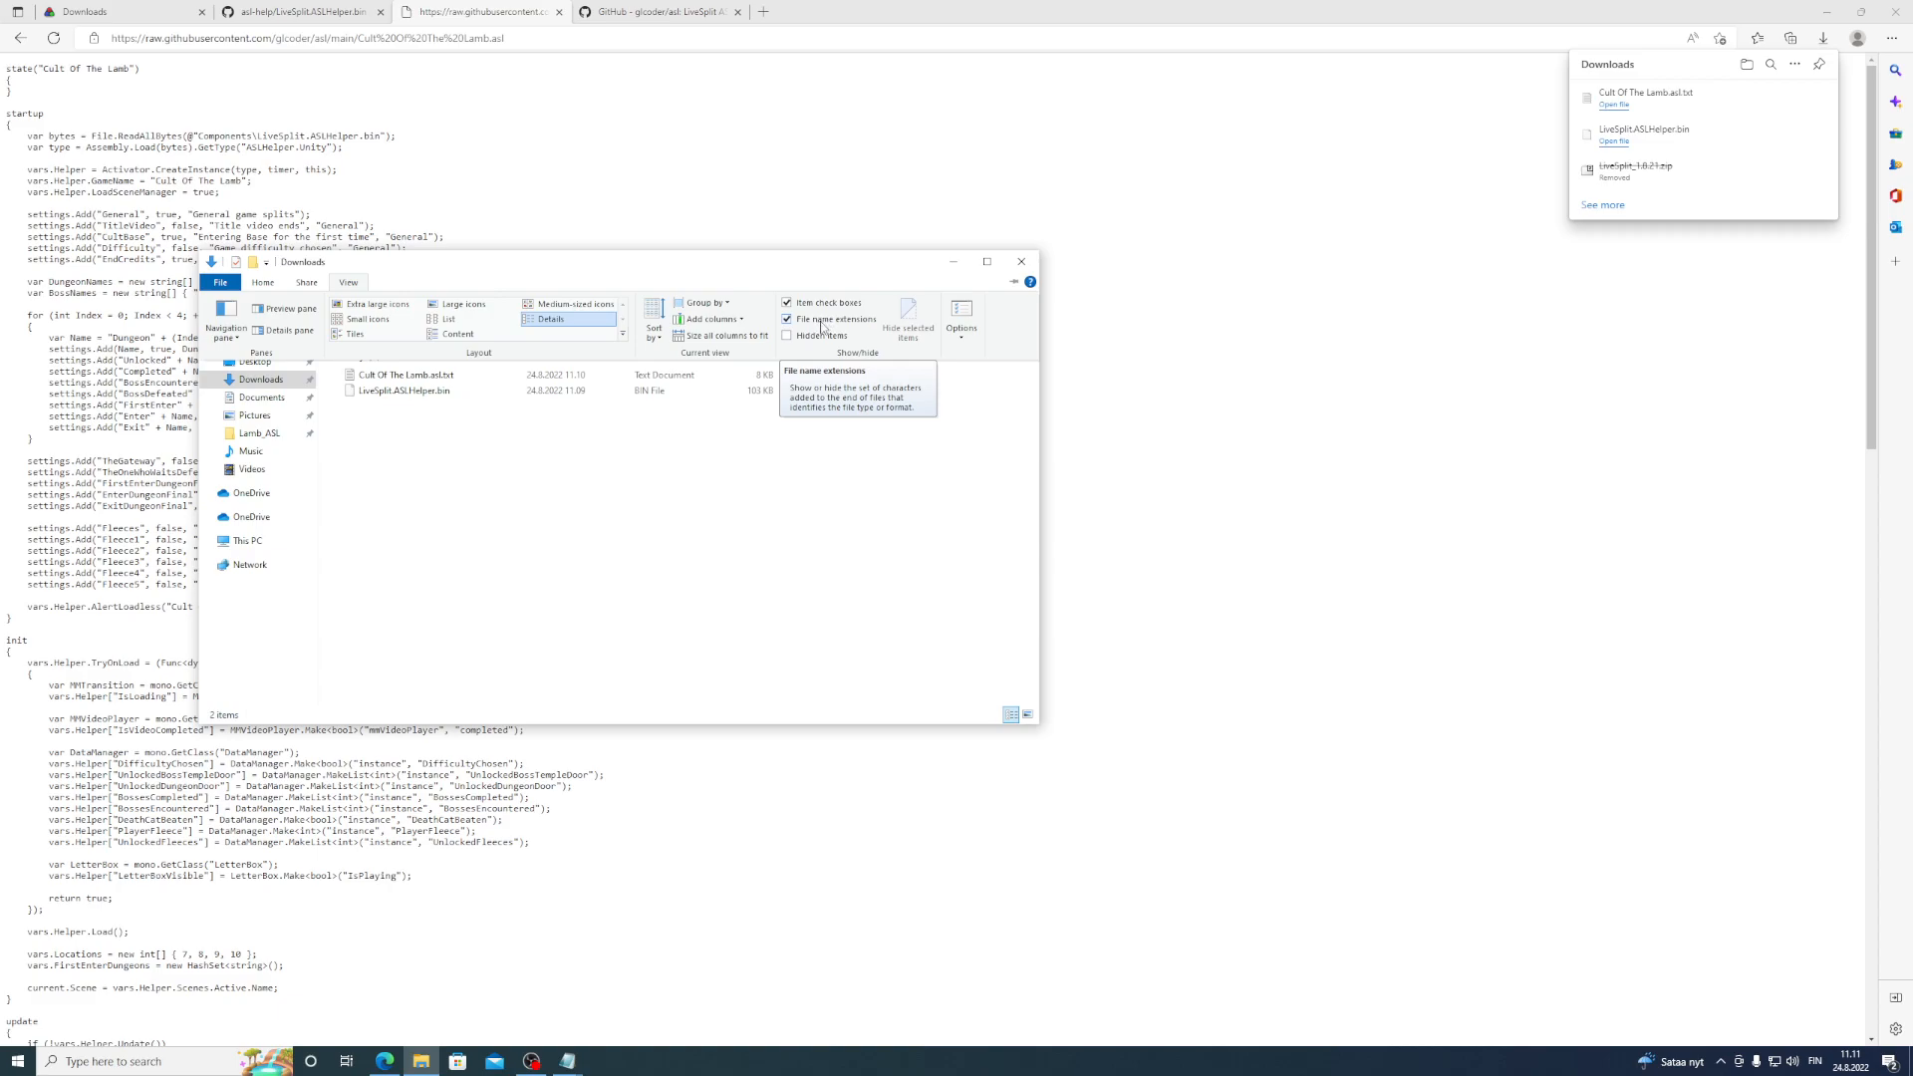
pyautogui.click(764, 530)
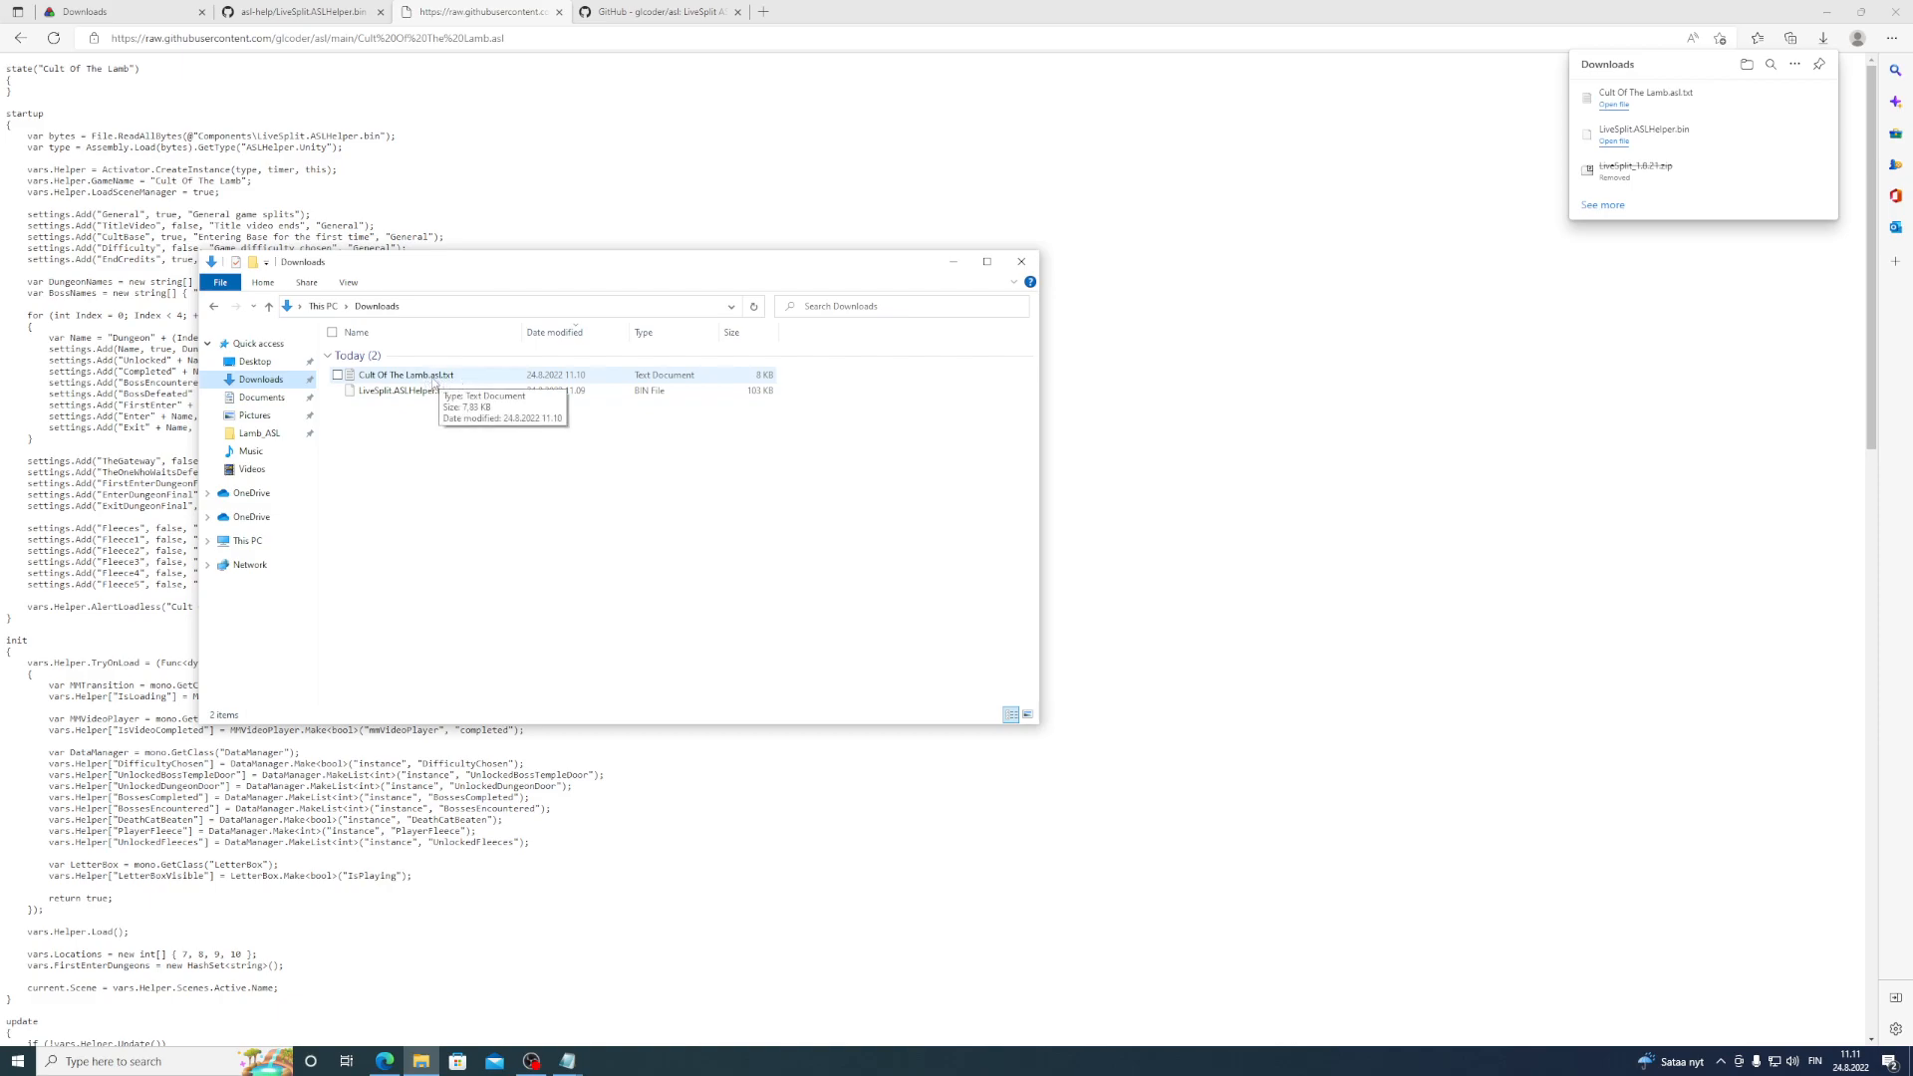
# - Rename the downloaded script to Cult Of The Lamb.asl by removing its .txt extension, accepting the extension change
pyautogui.doubleClick(450, 375)
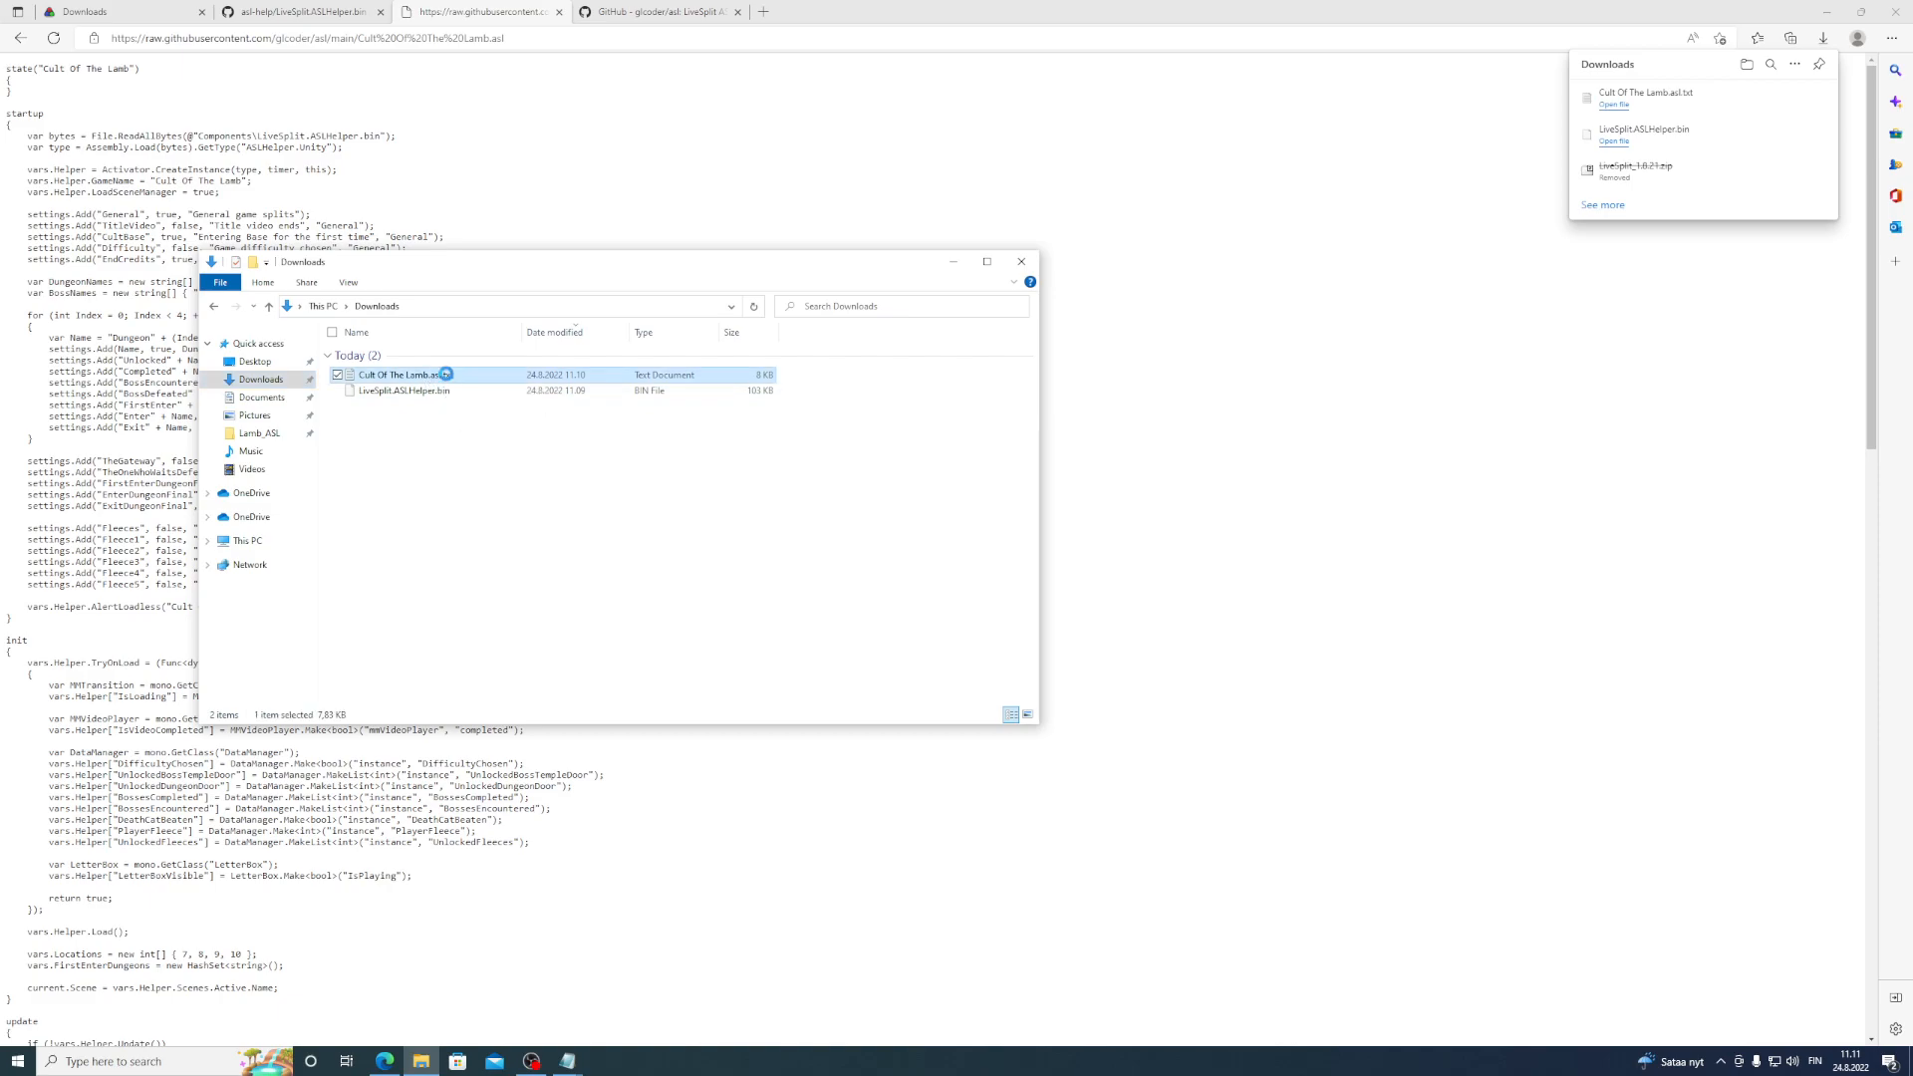
pyautogui.rightClick(445, 375)
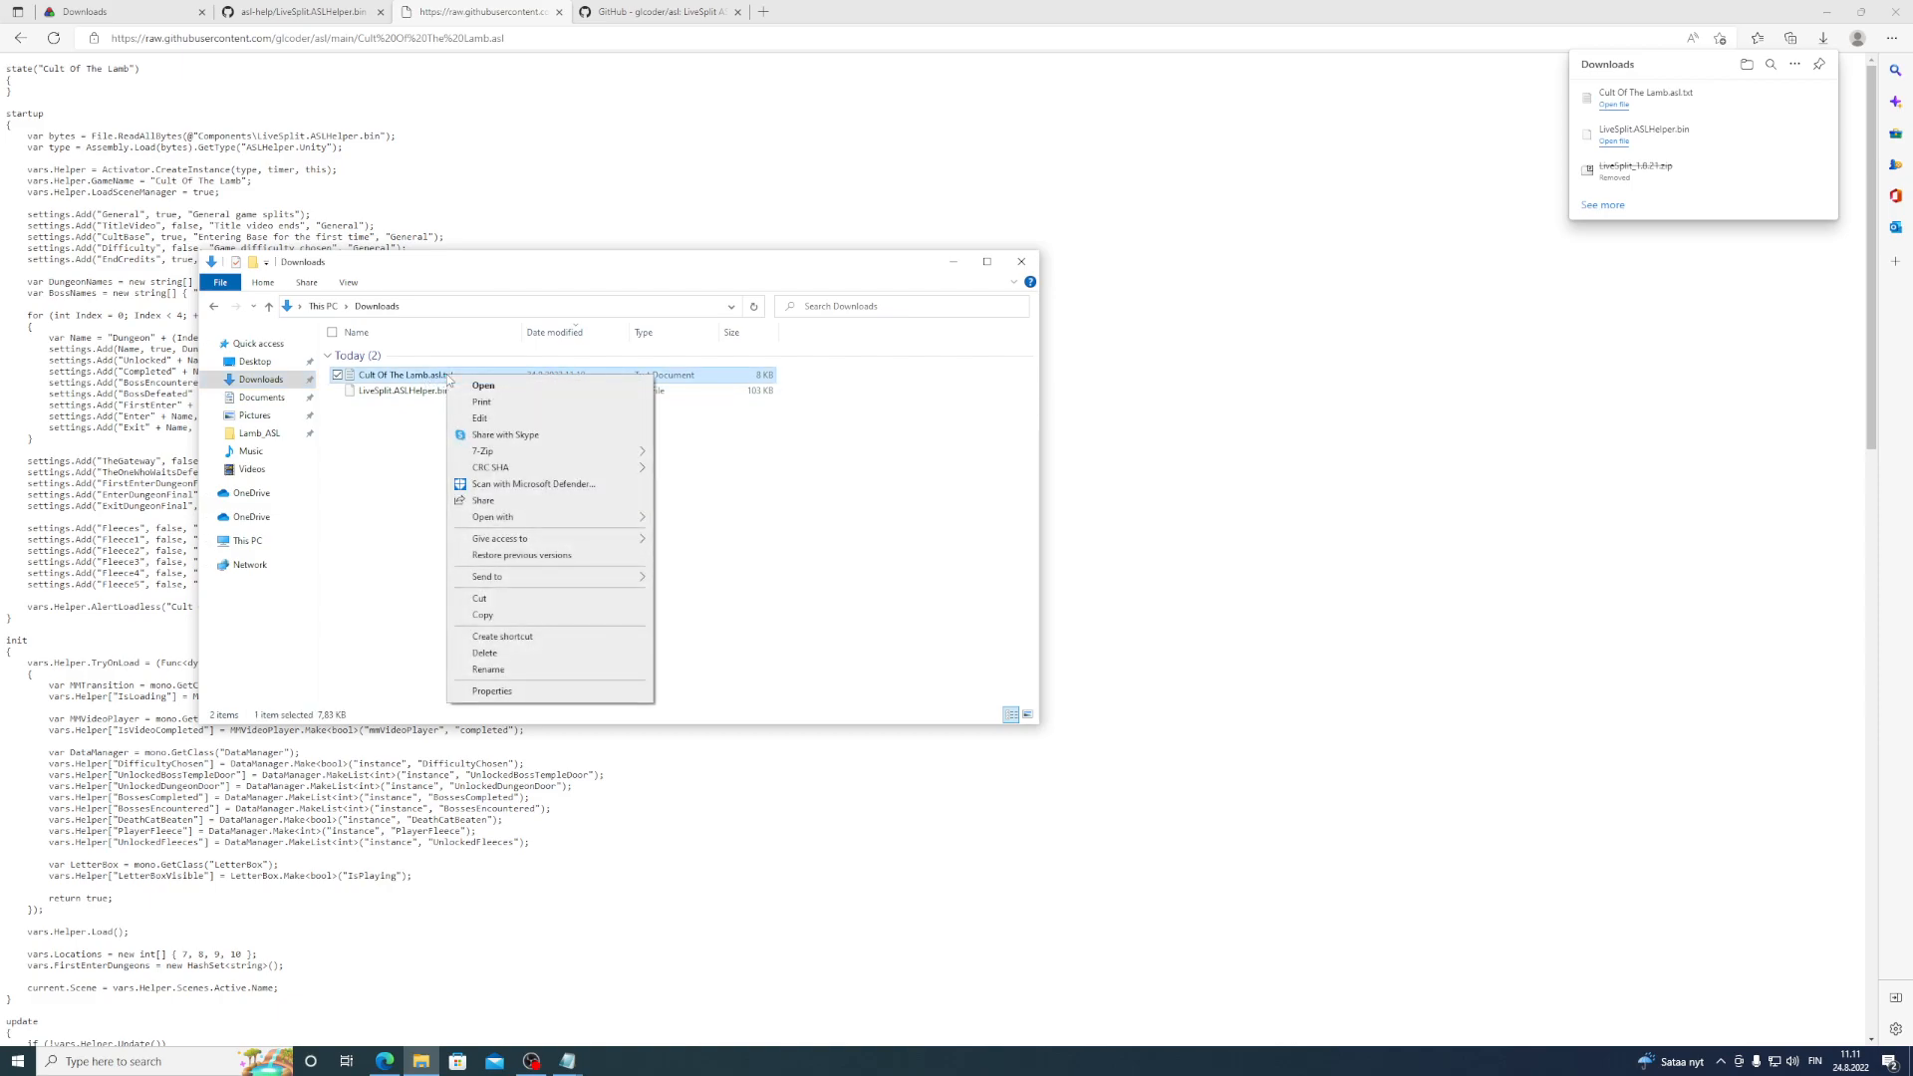
pyautogui.click(503, 668)
pyautogui.press('Right')
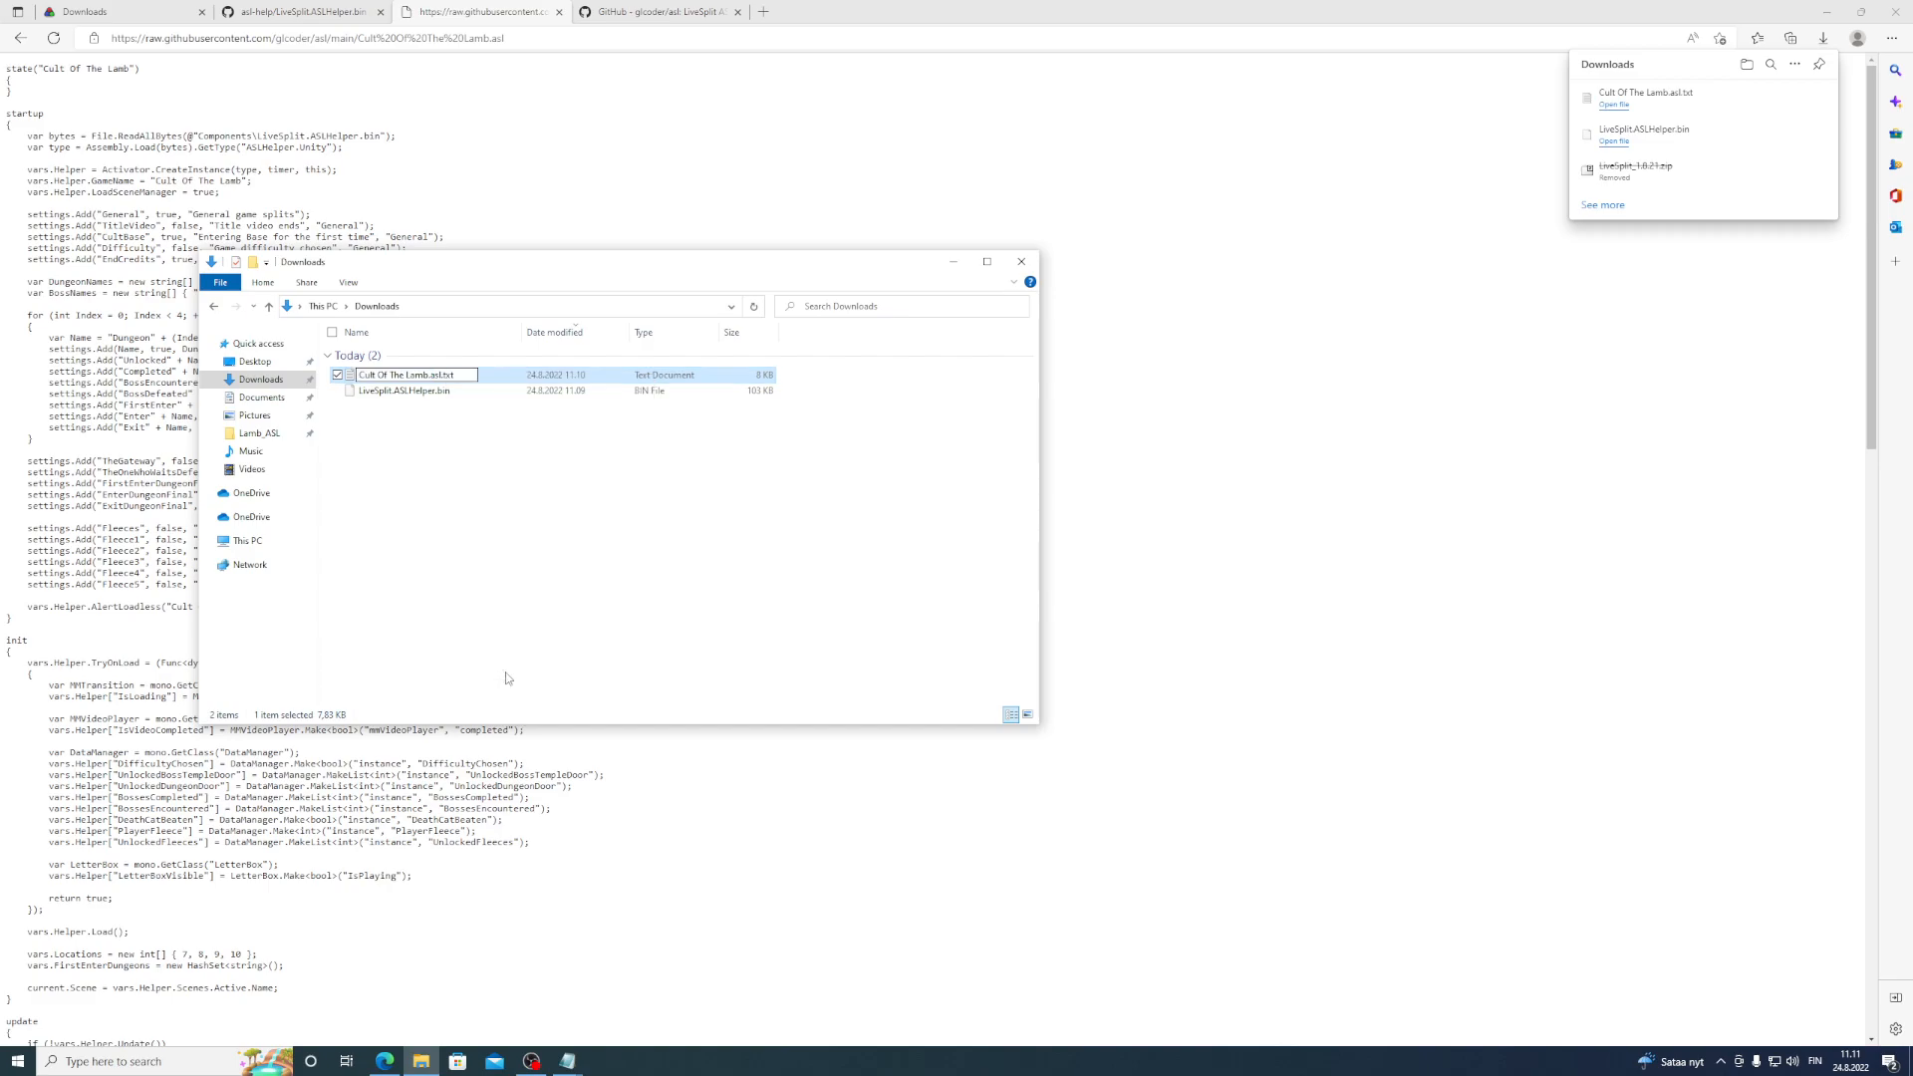
pyautogui.hotkey('shift', 'End')
pyautogui.press('Delete')
pyautogui.press('Return')
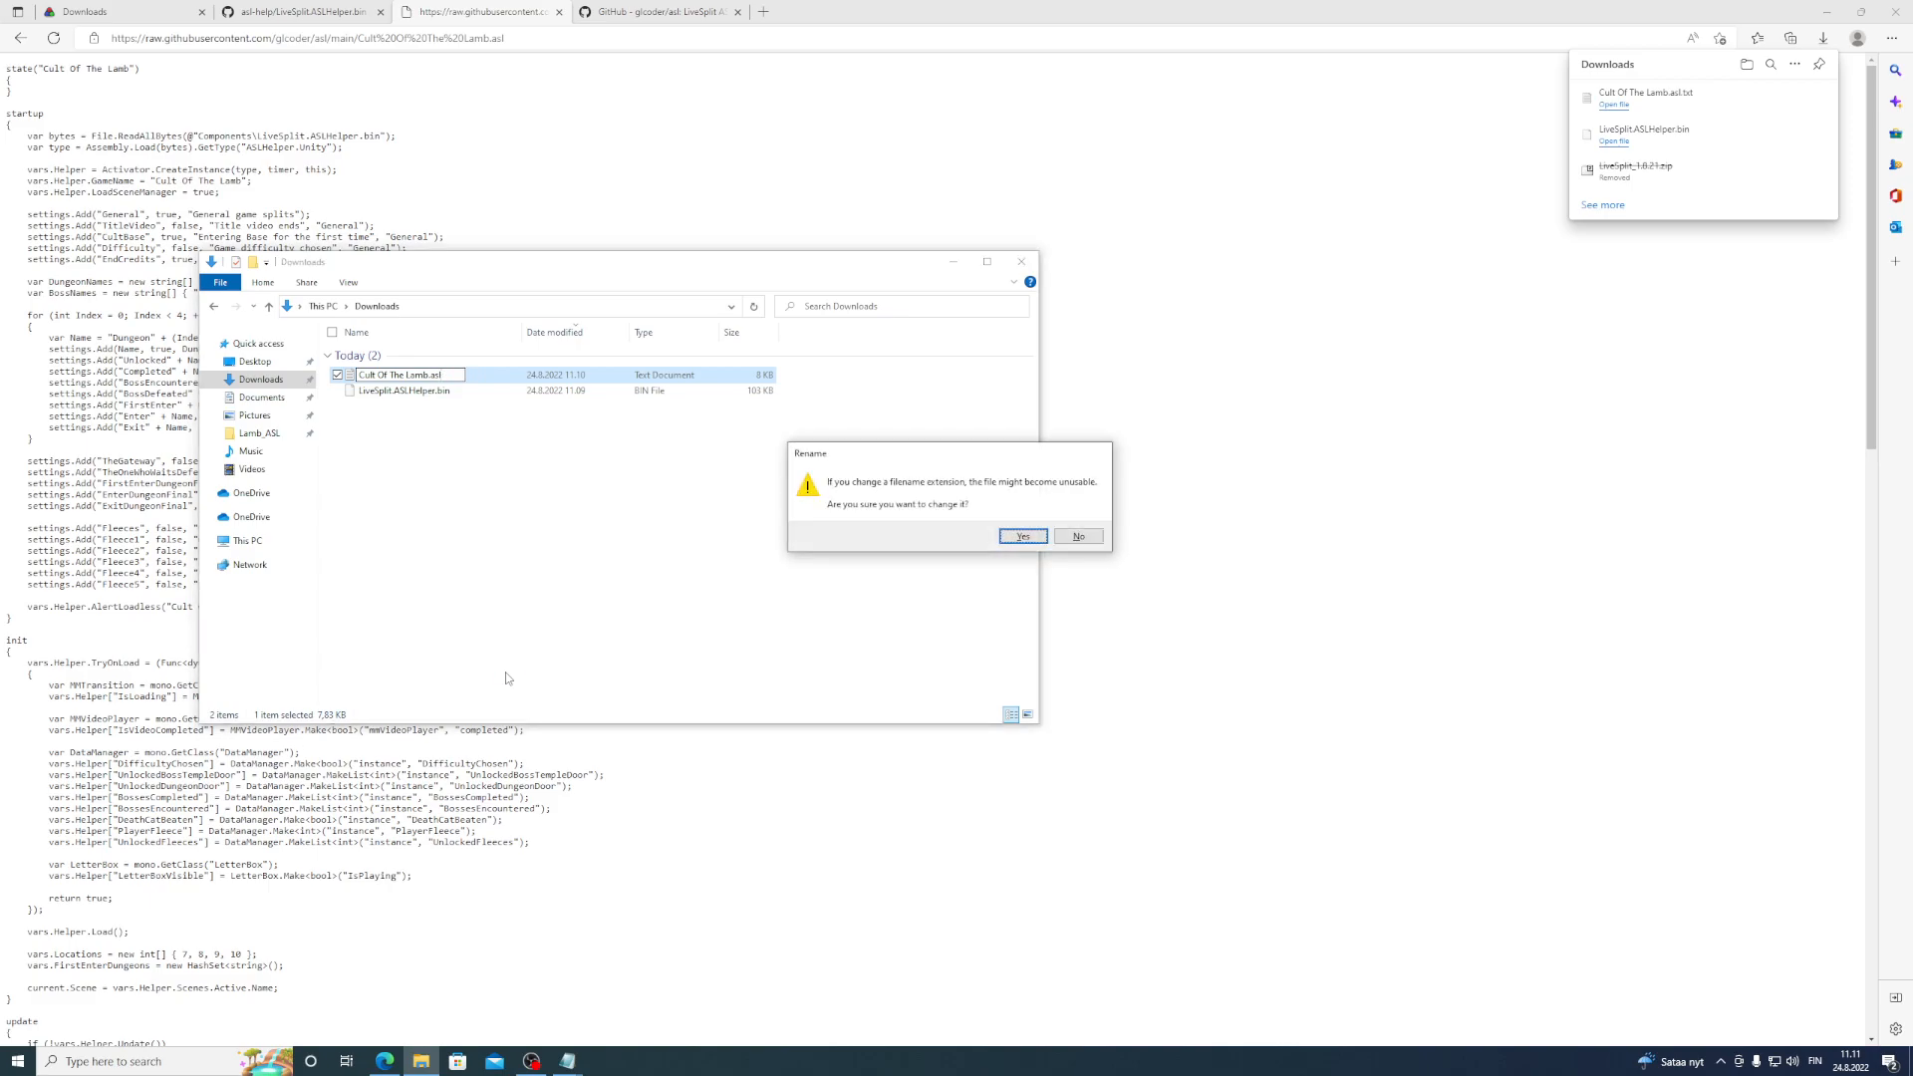
pyautogui.press('Return')
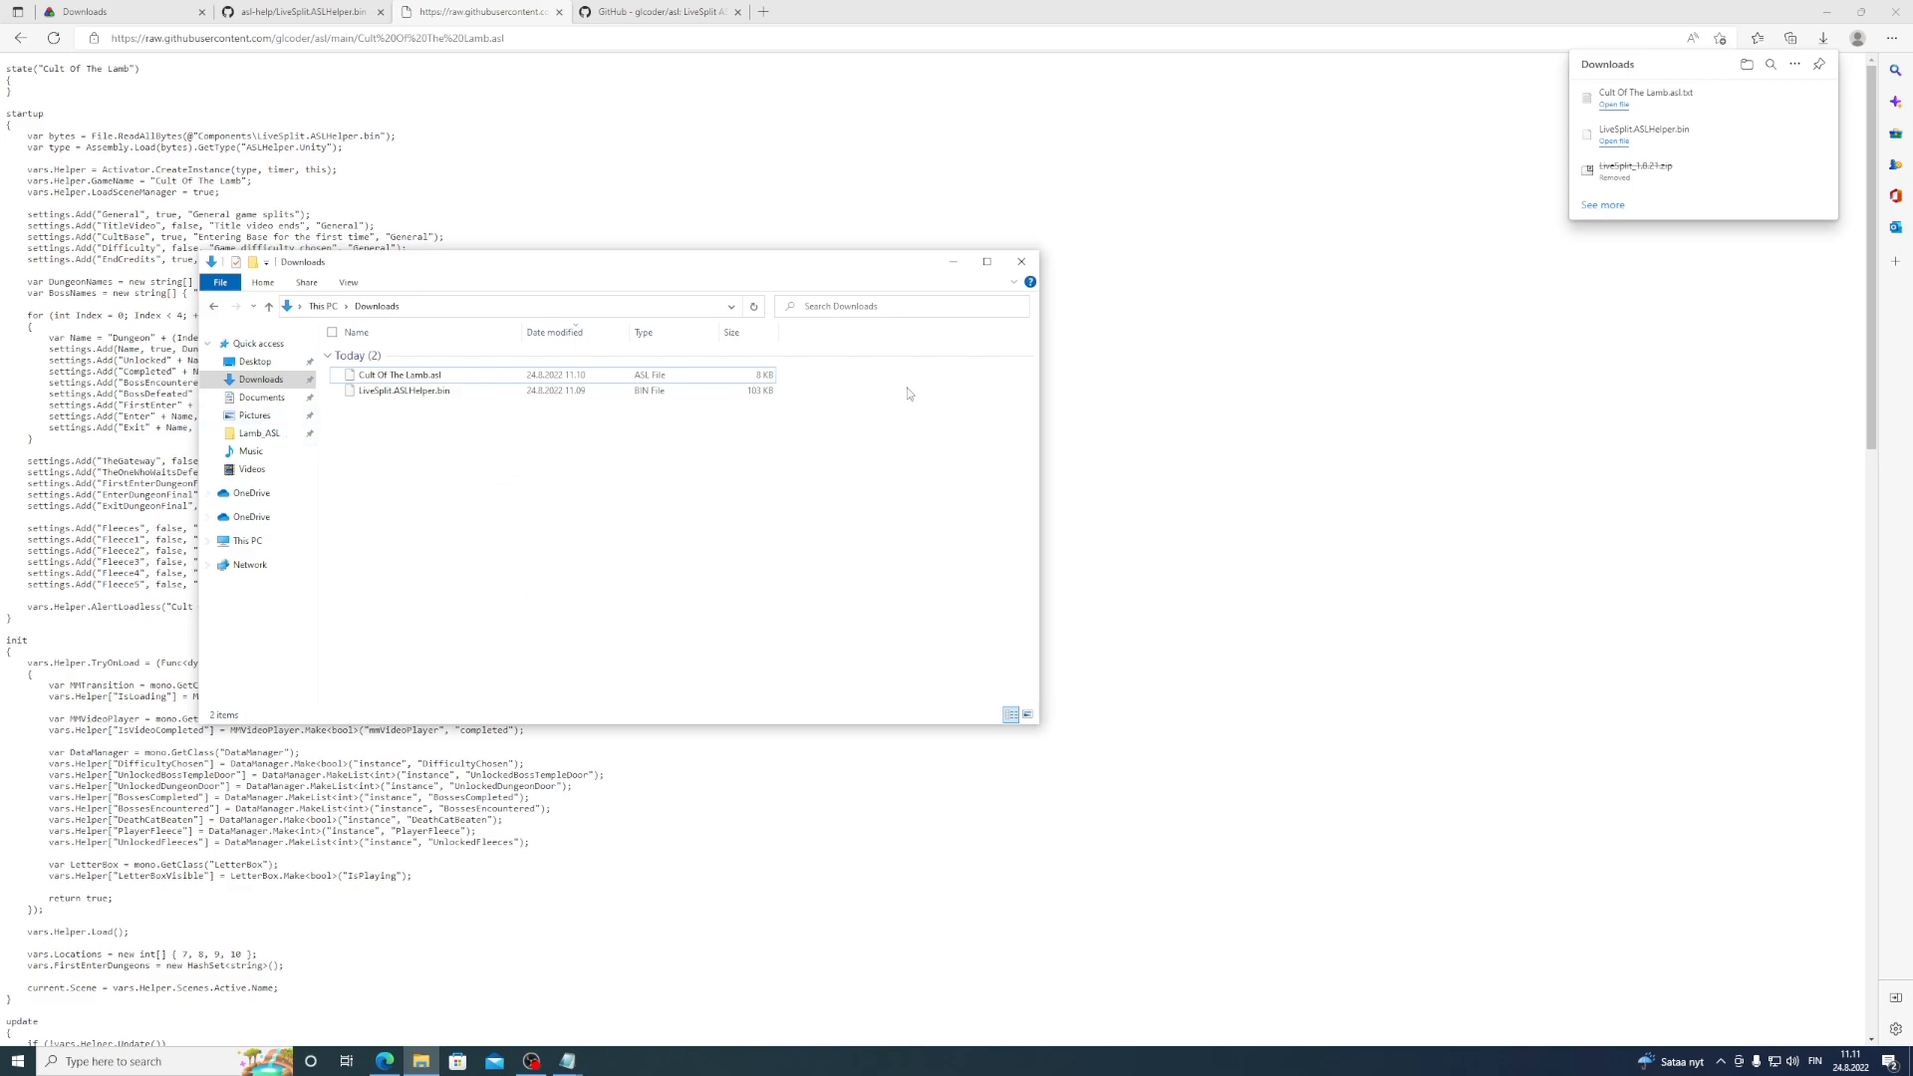
# - Minimize the browser, move the Downloads window aside, and extract the desktop's LiveSplit_1.8.21 archive into its own folder with 7-Zip
pyautogui.click(1826, 12)
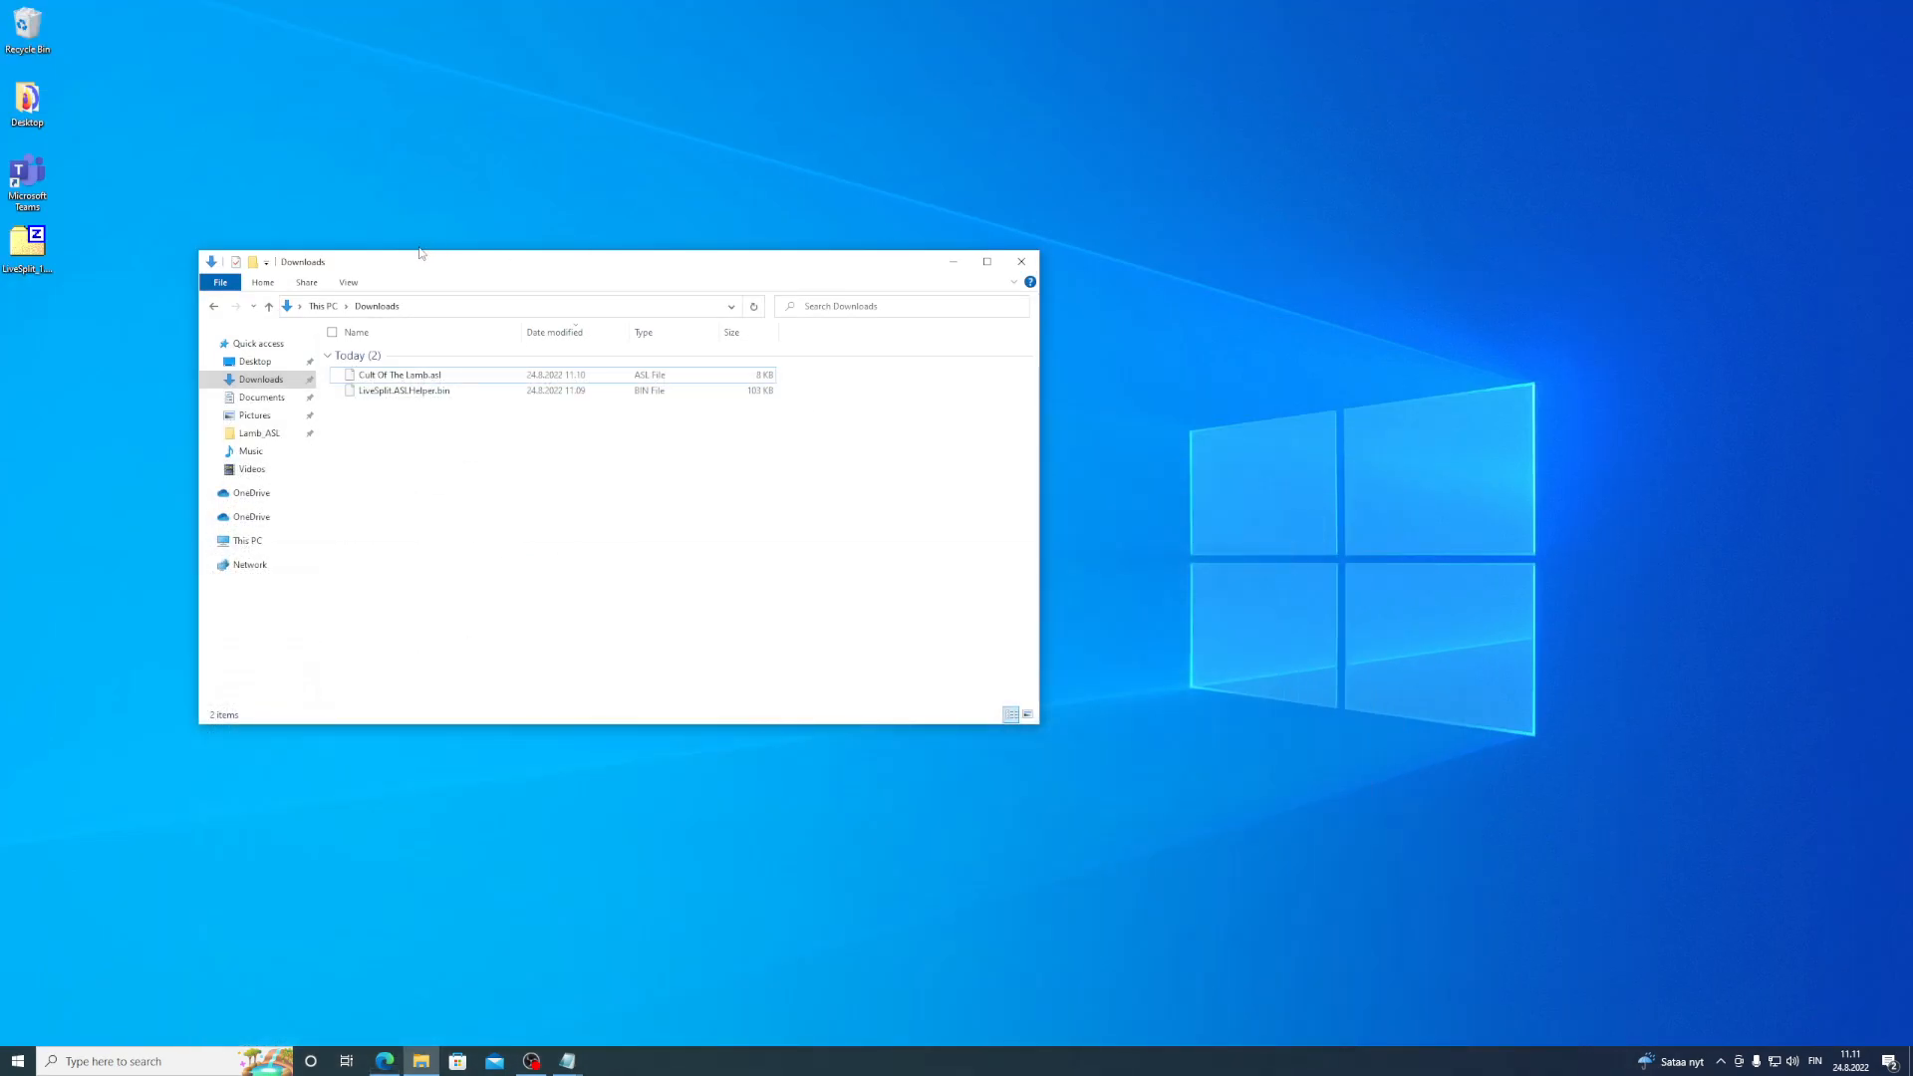
pyautogui.moveTo(431, 272); pyautogui.dragTo(1228, 57)
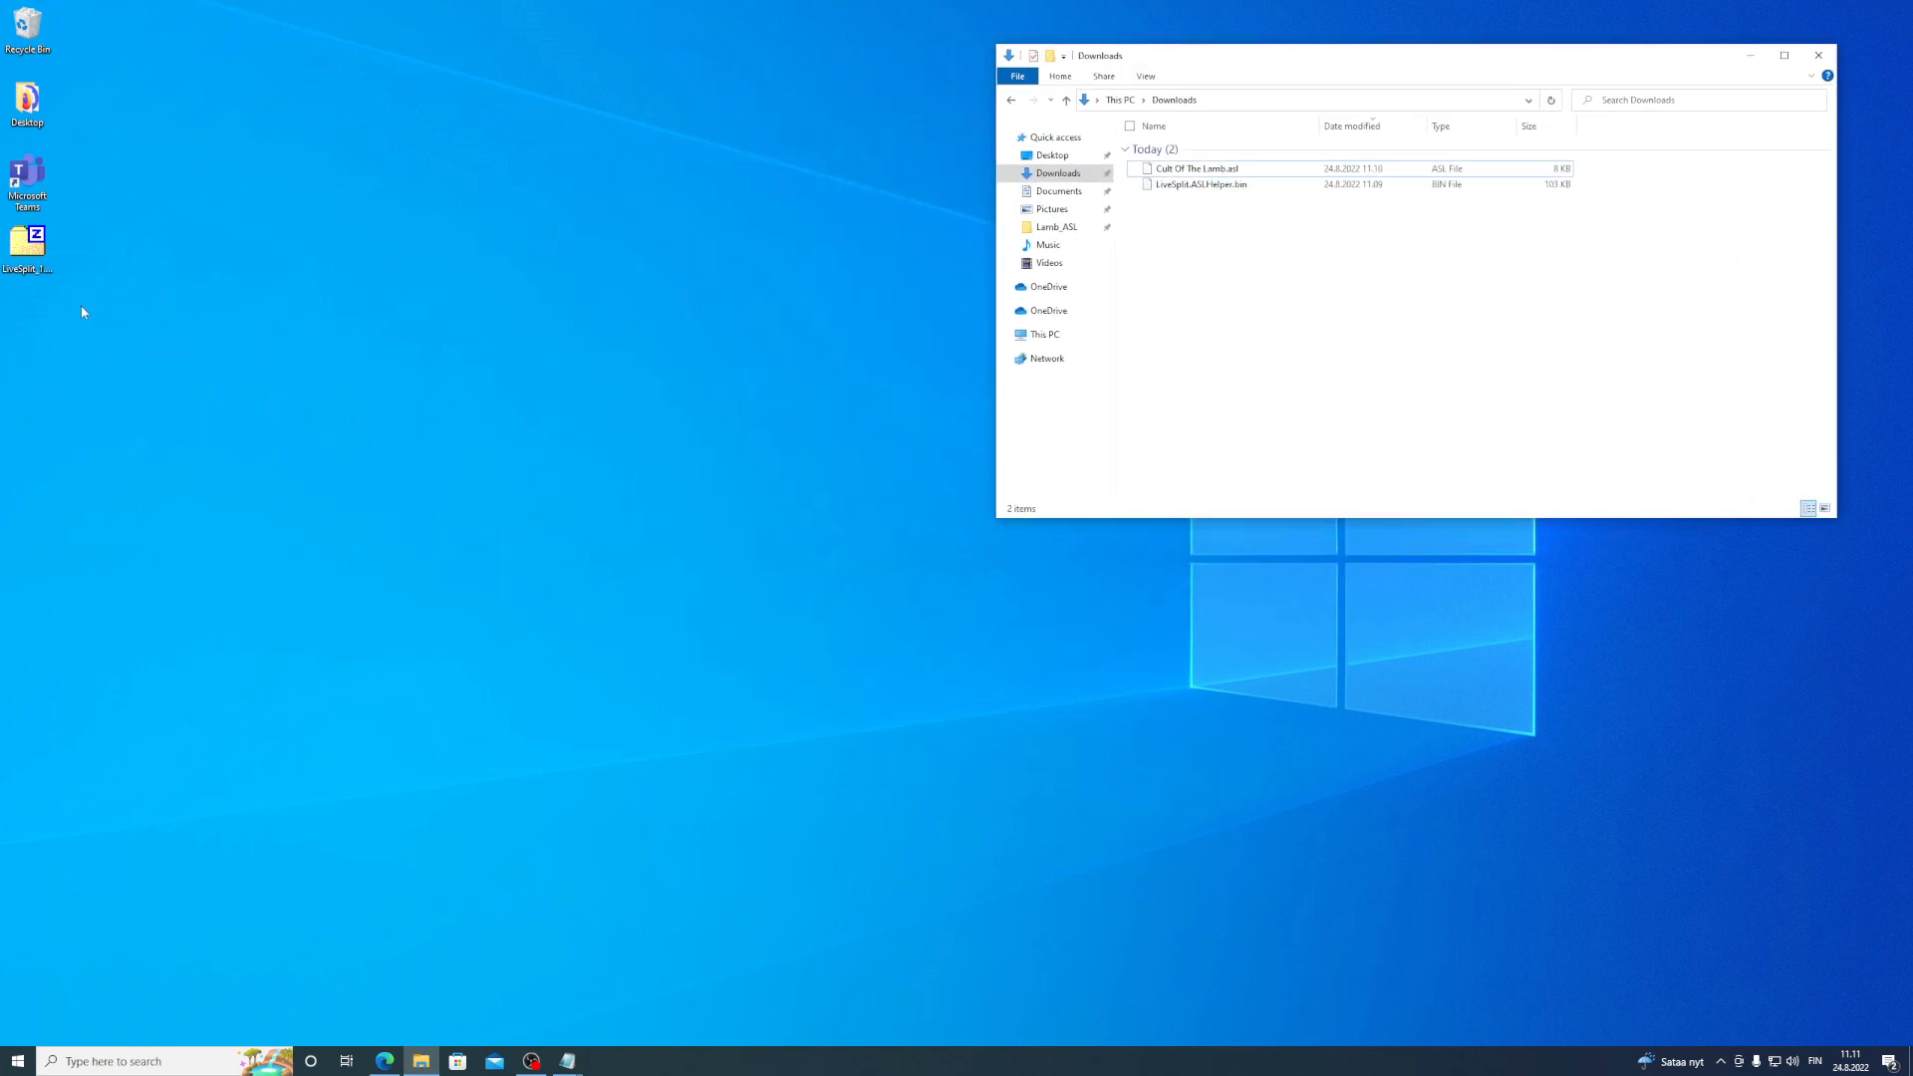
pyautogui.rightClick(43, 243)
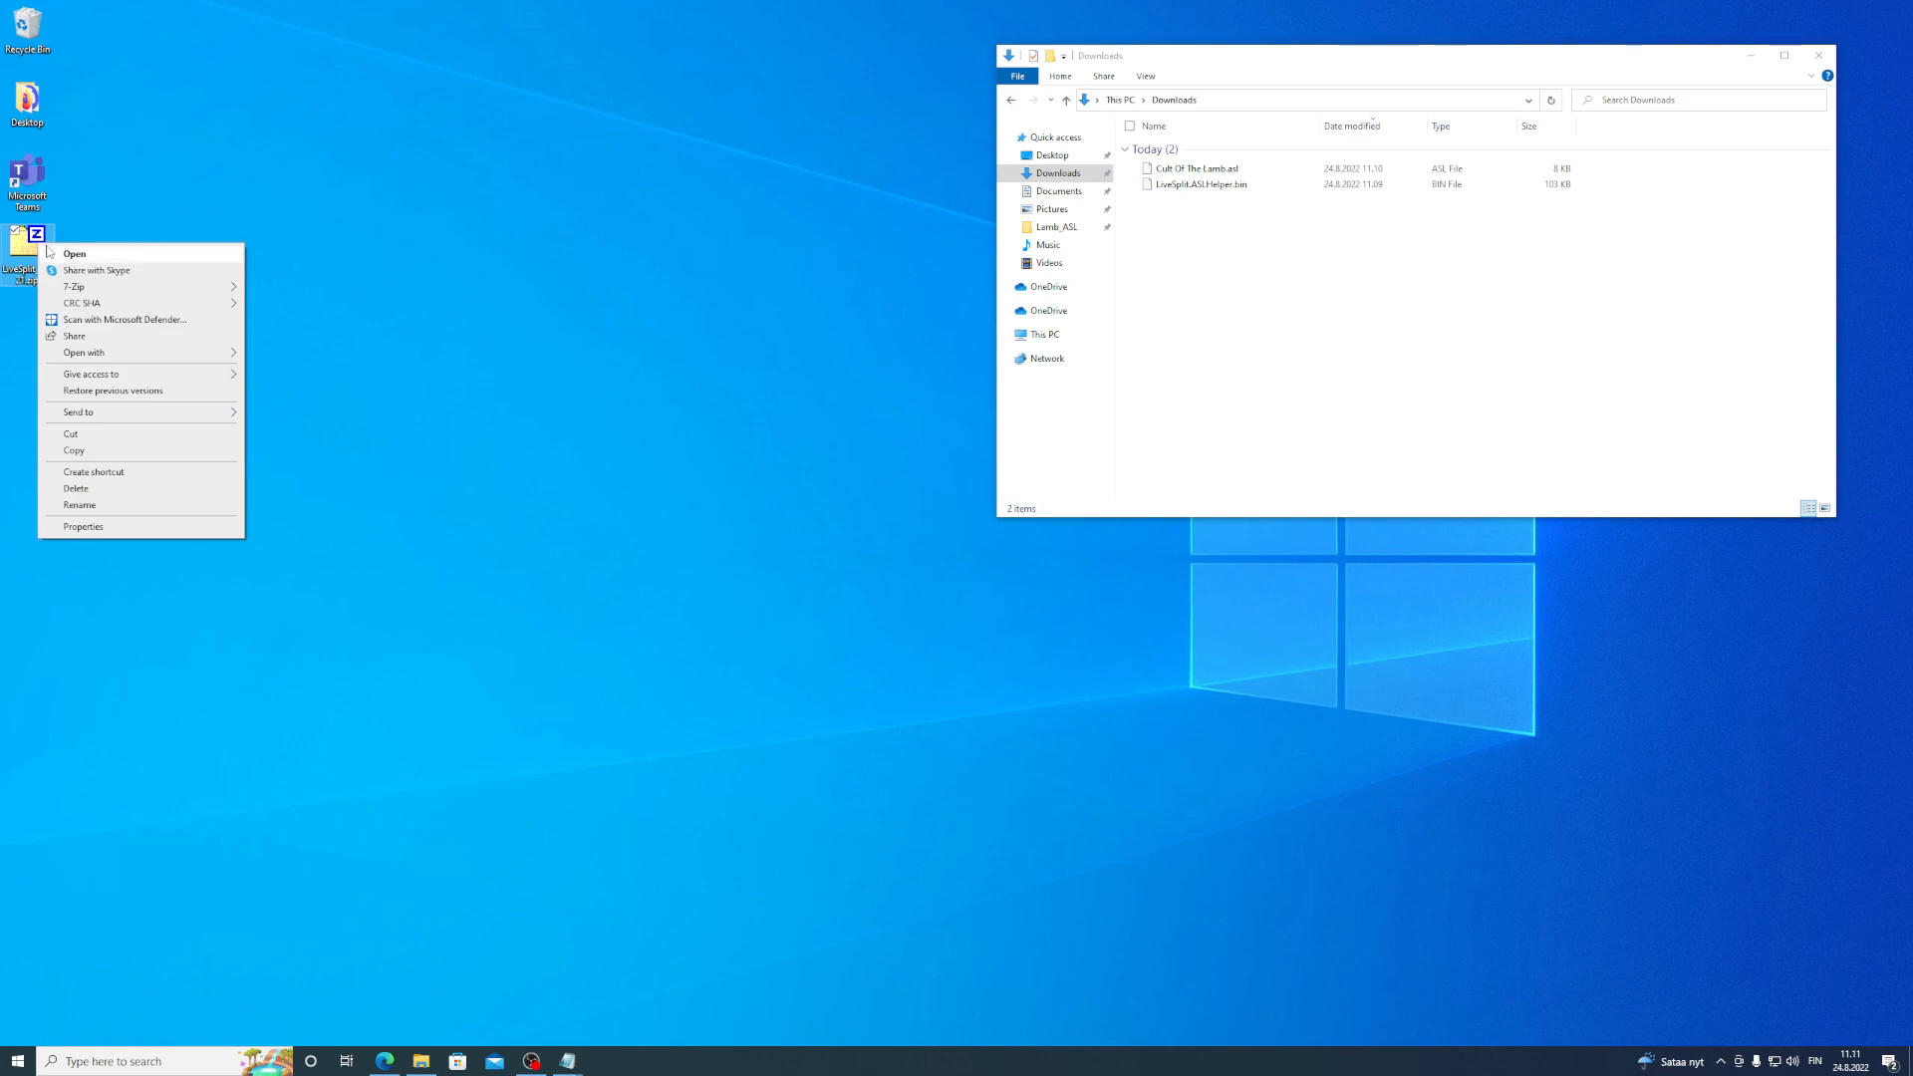
pyautogui.moveTo(150, 287)
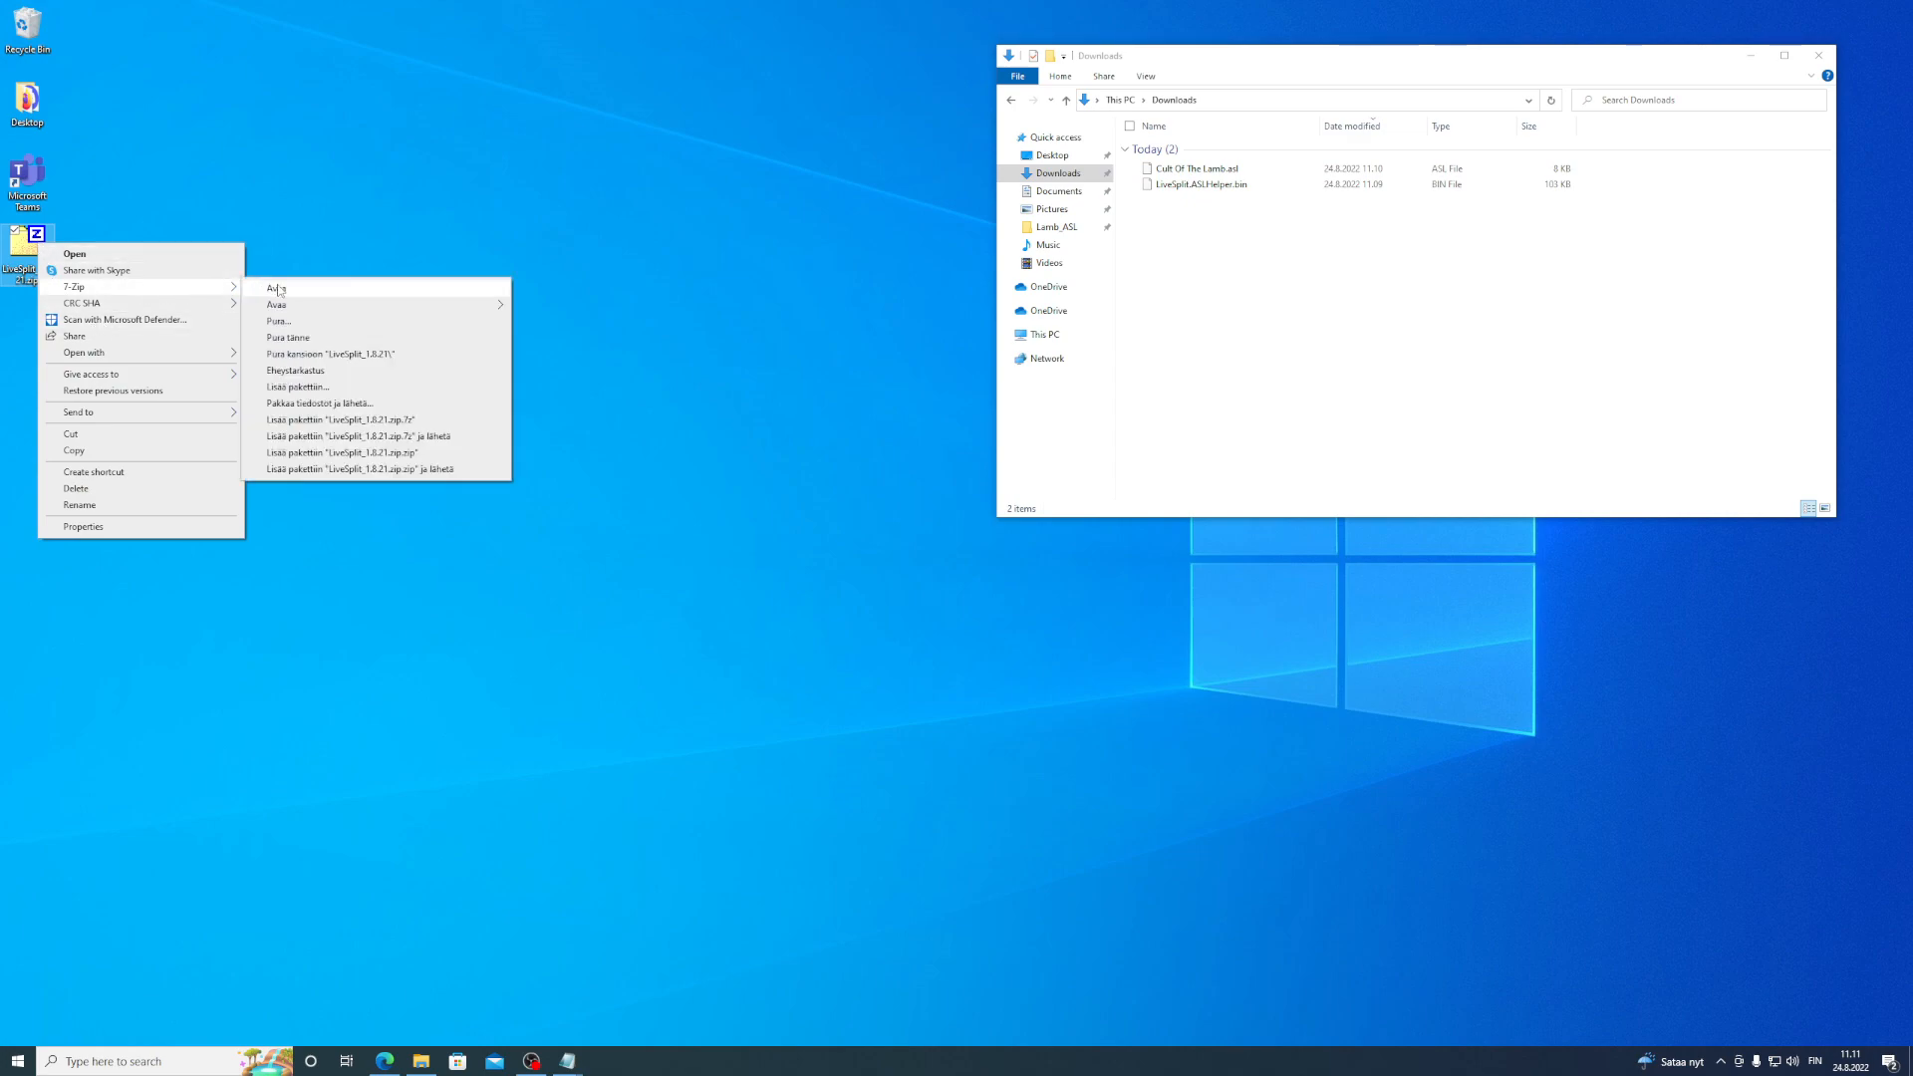
pyautogui.click(338, 355)
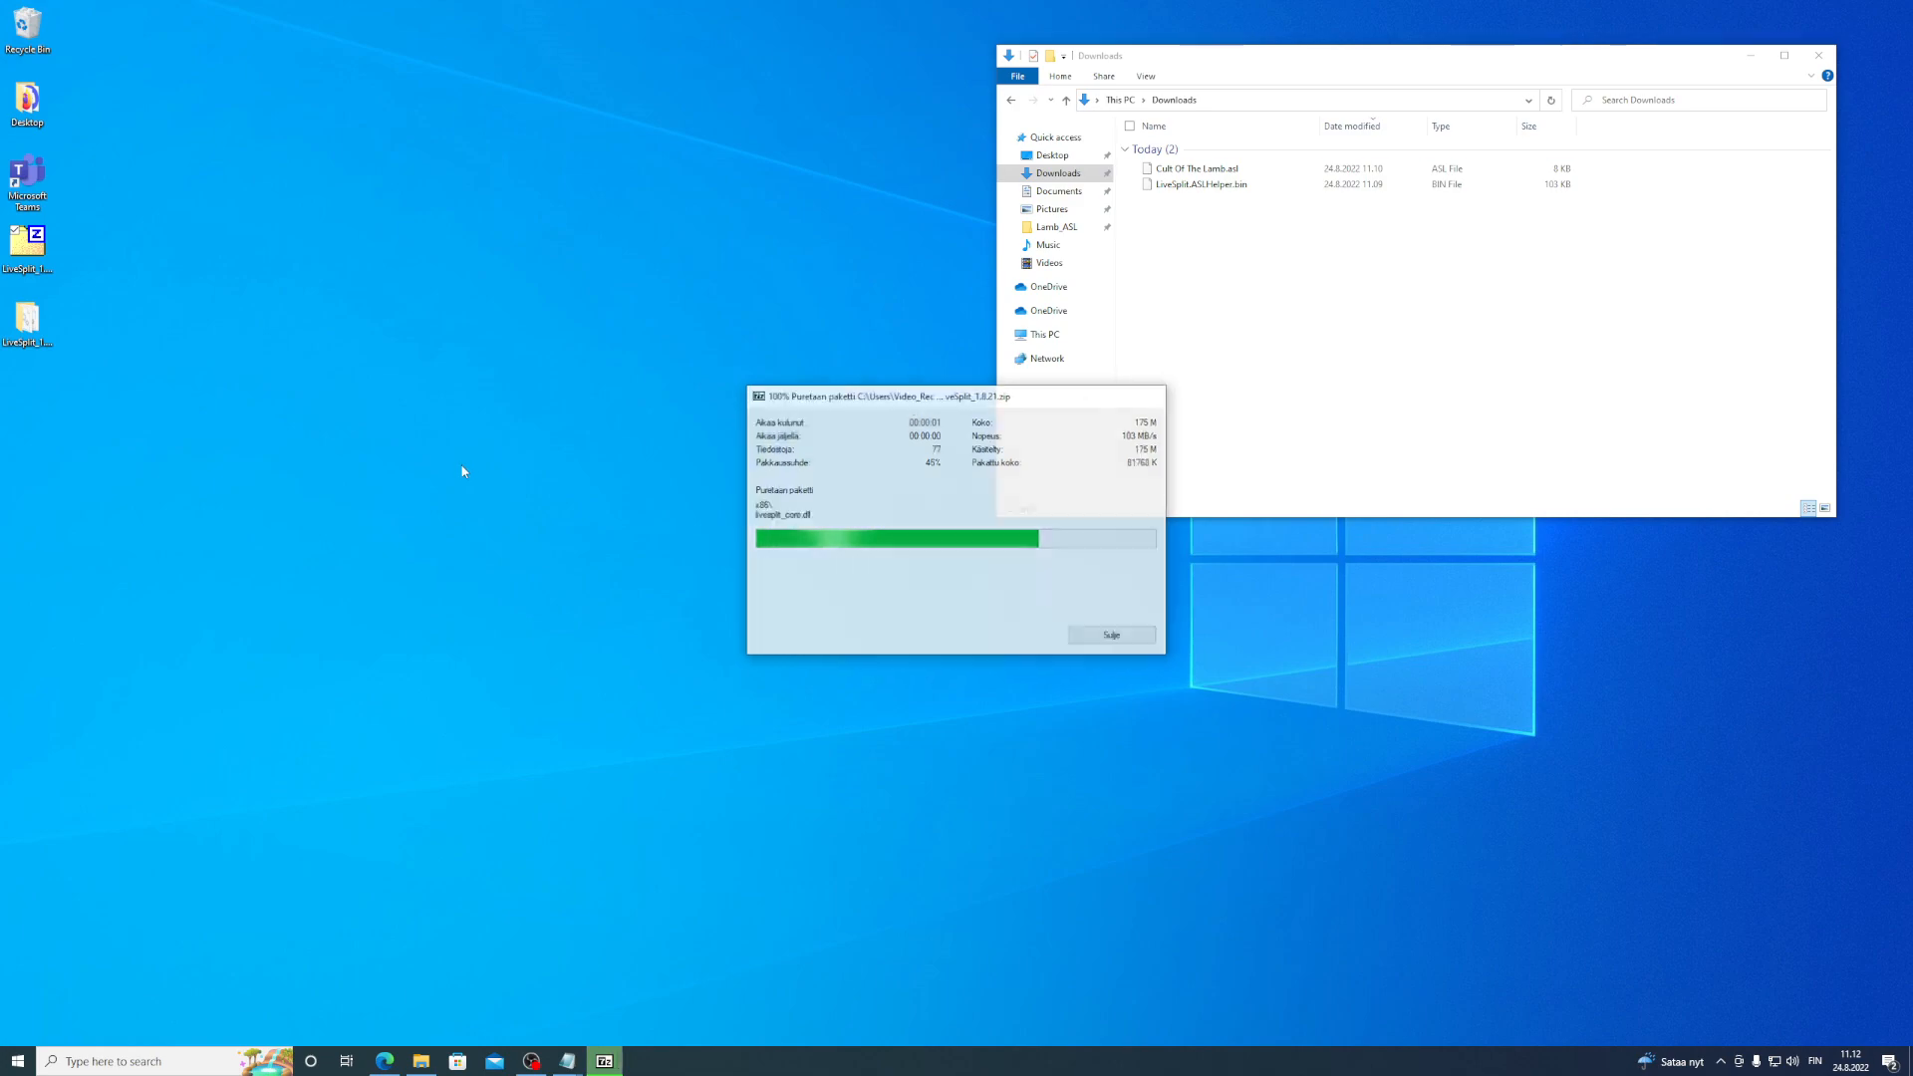
# - Open the extracted LiveSplit_1.8.21 folder beside the Downloads window and move LiveSplit.ASLHelper.bin into its Components folder
pyautogui.click(43, 332)
pyautogui.doubleClick(44, 331)
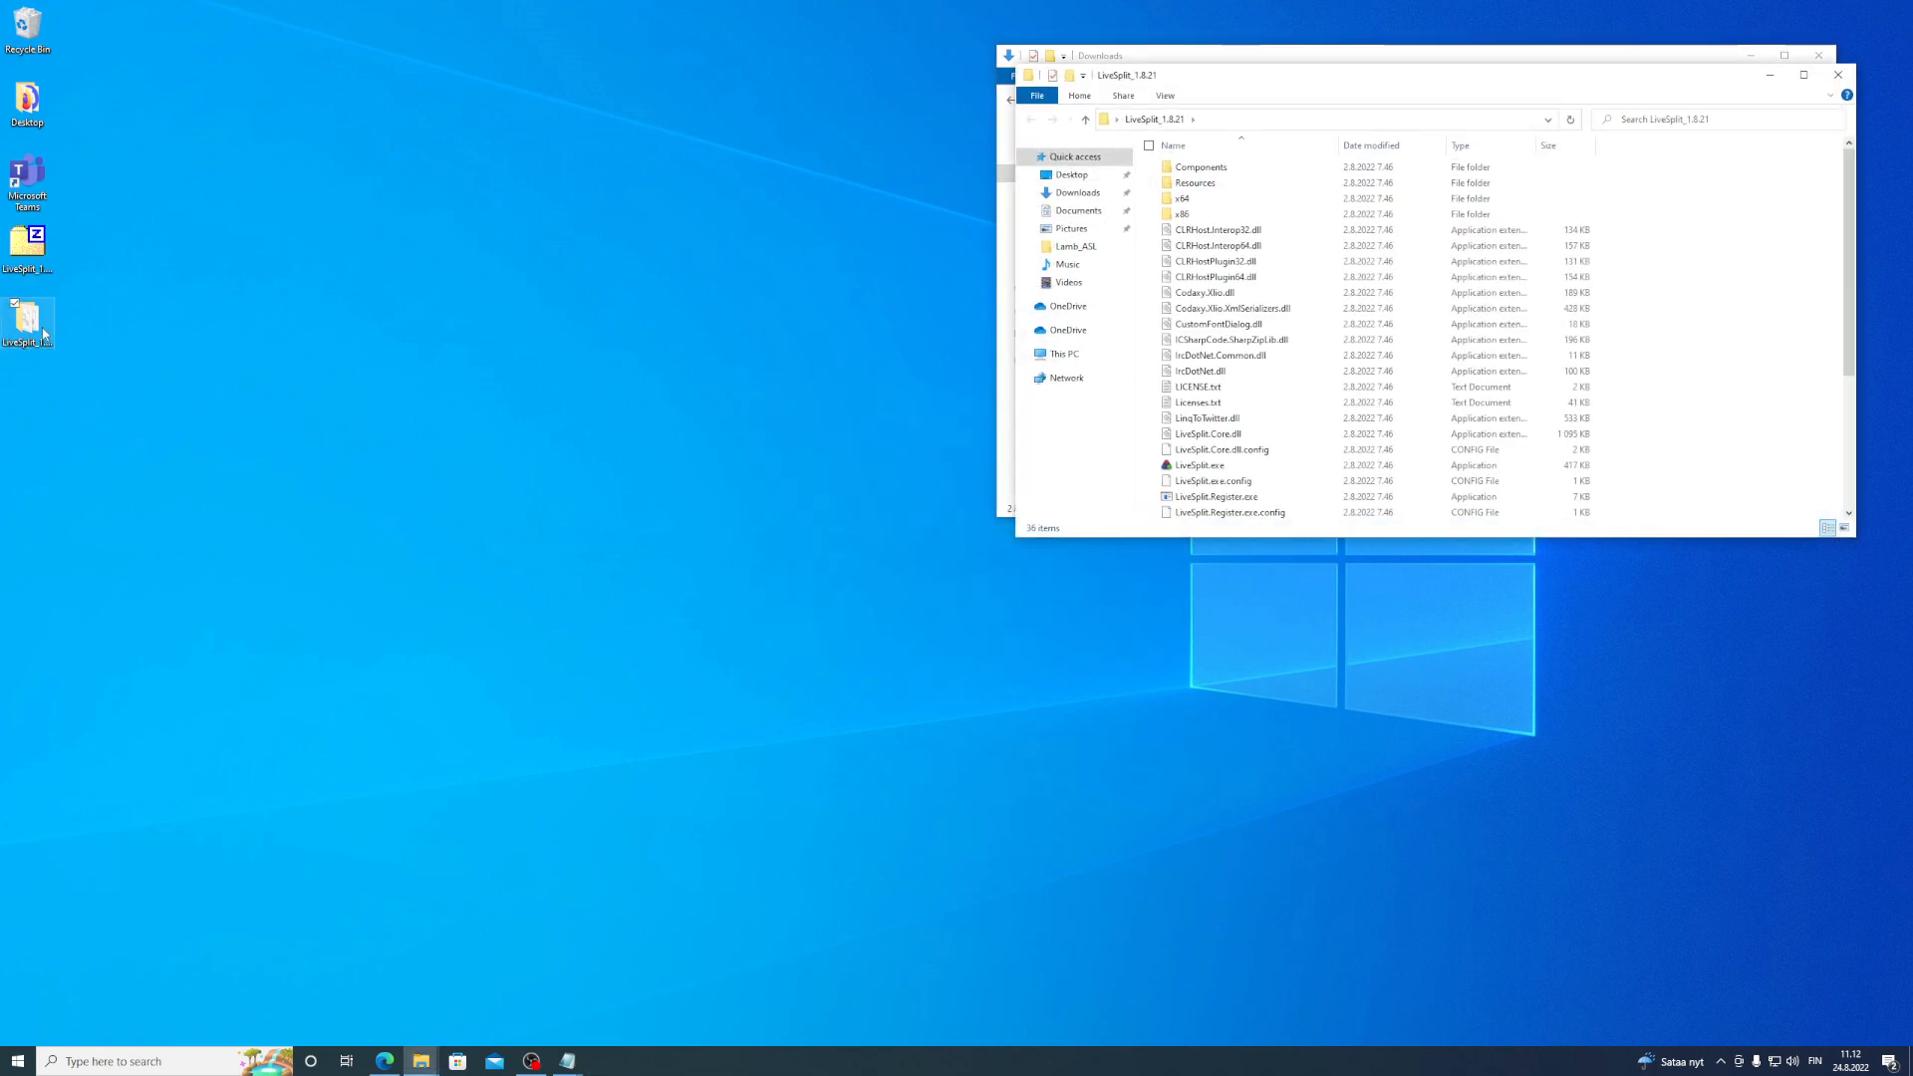
pyautogui.moveTo(1264, 66); pyautogui.dragTo(397, 90)
pyautogui.click(1264, 317)
pyautogui.click(1195, 184)
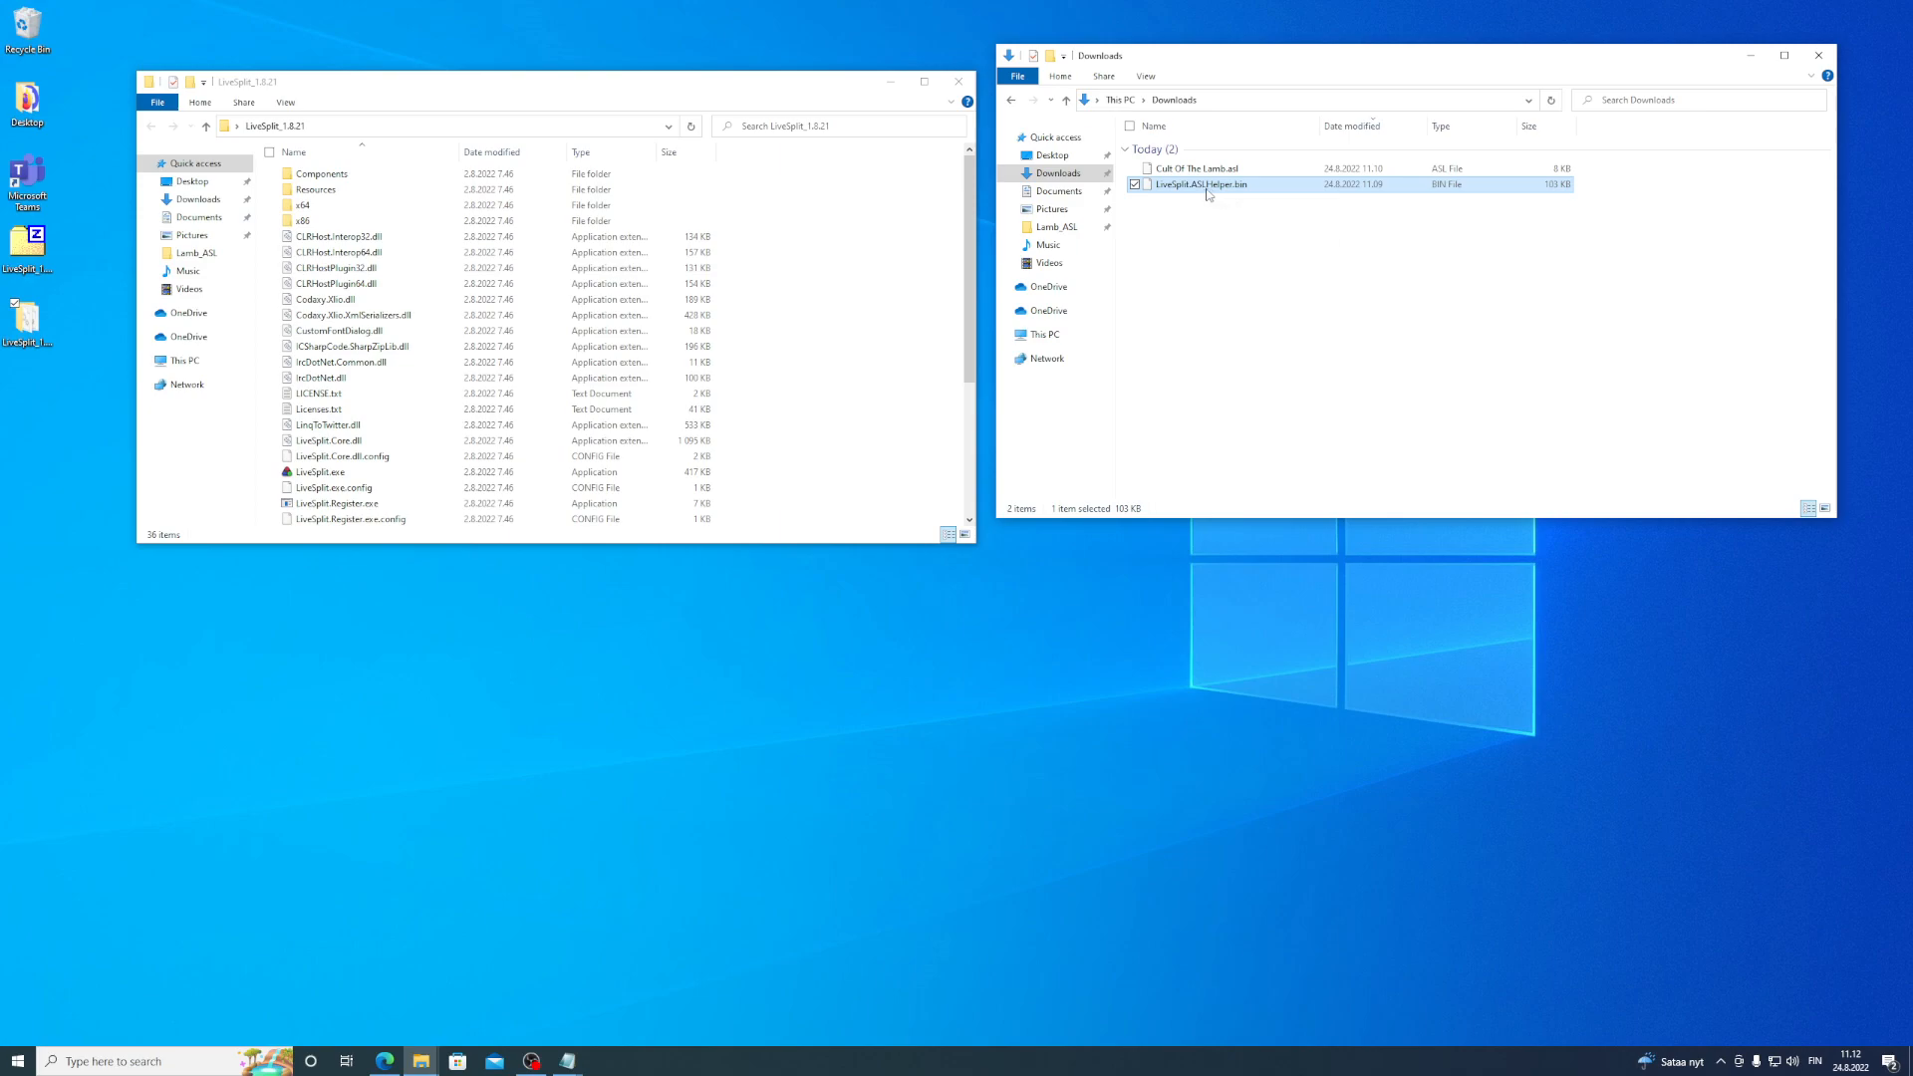
pyautogui.moveTo(1202, 190); pyautogui.dragTo(331, 180)
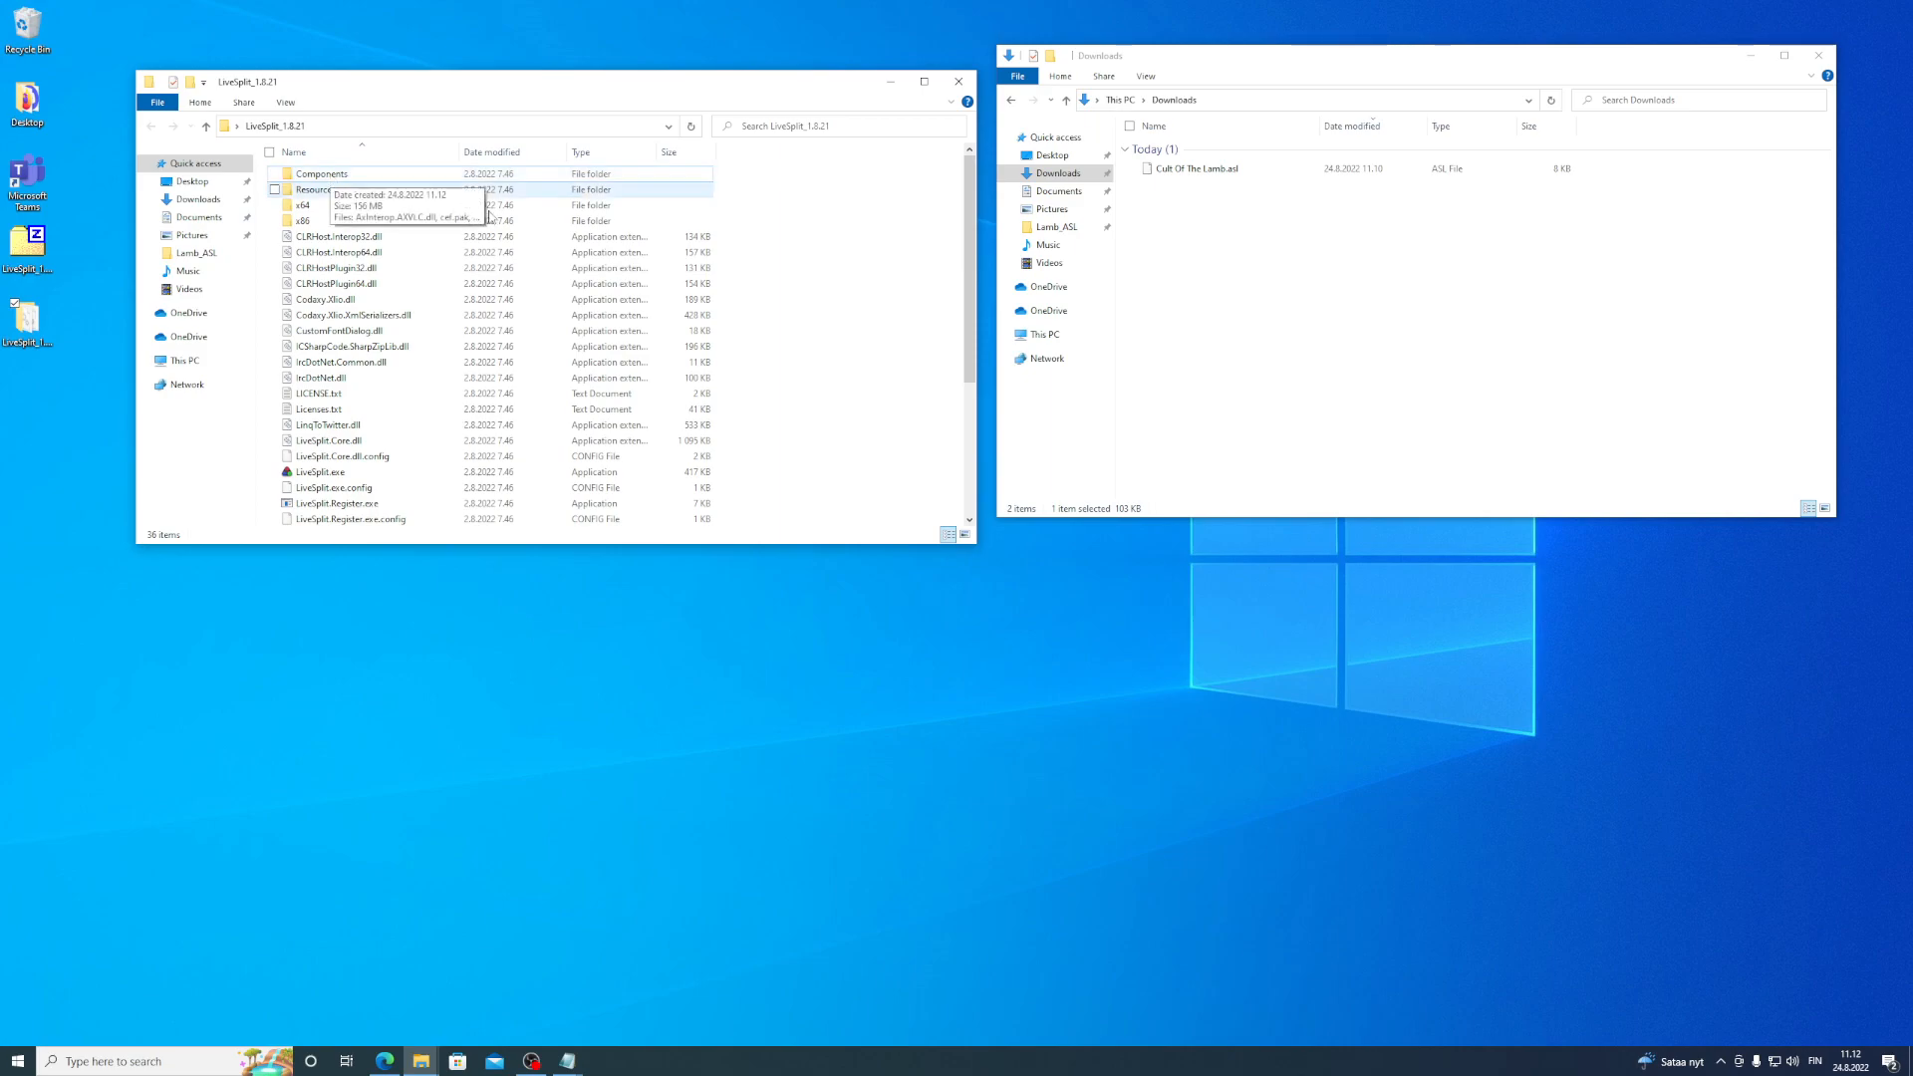
# - Create a folder named Splits inside LiveSplit_1.8.21 and move Cult Of The Lamb.asl from Downloads into it
pyautogui.click(1264, 282)
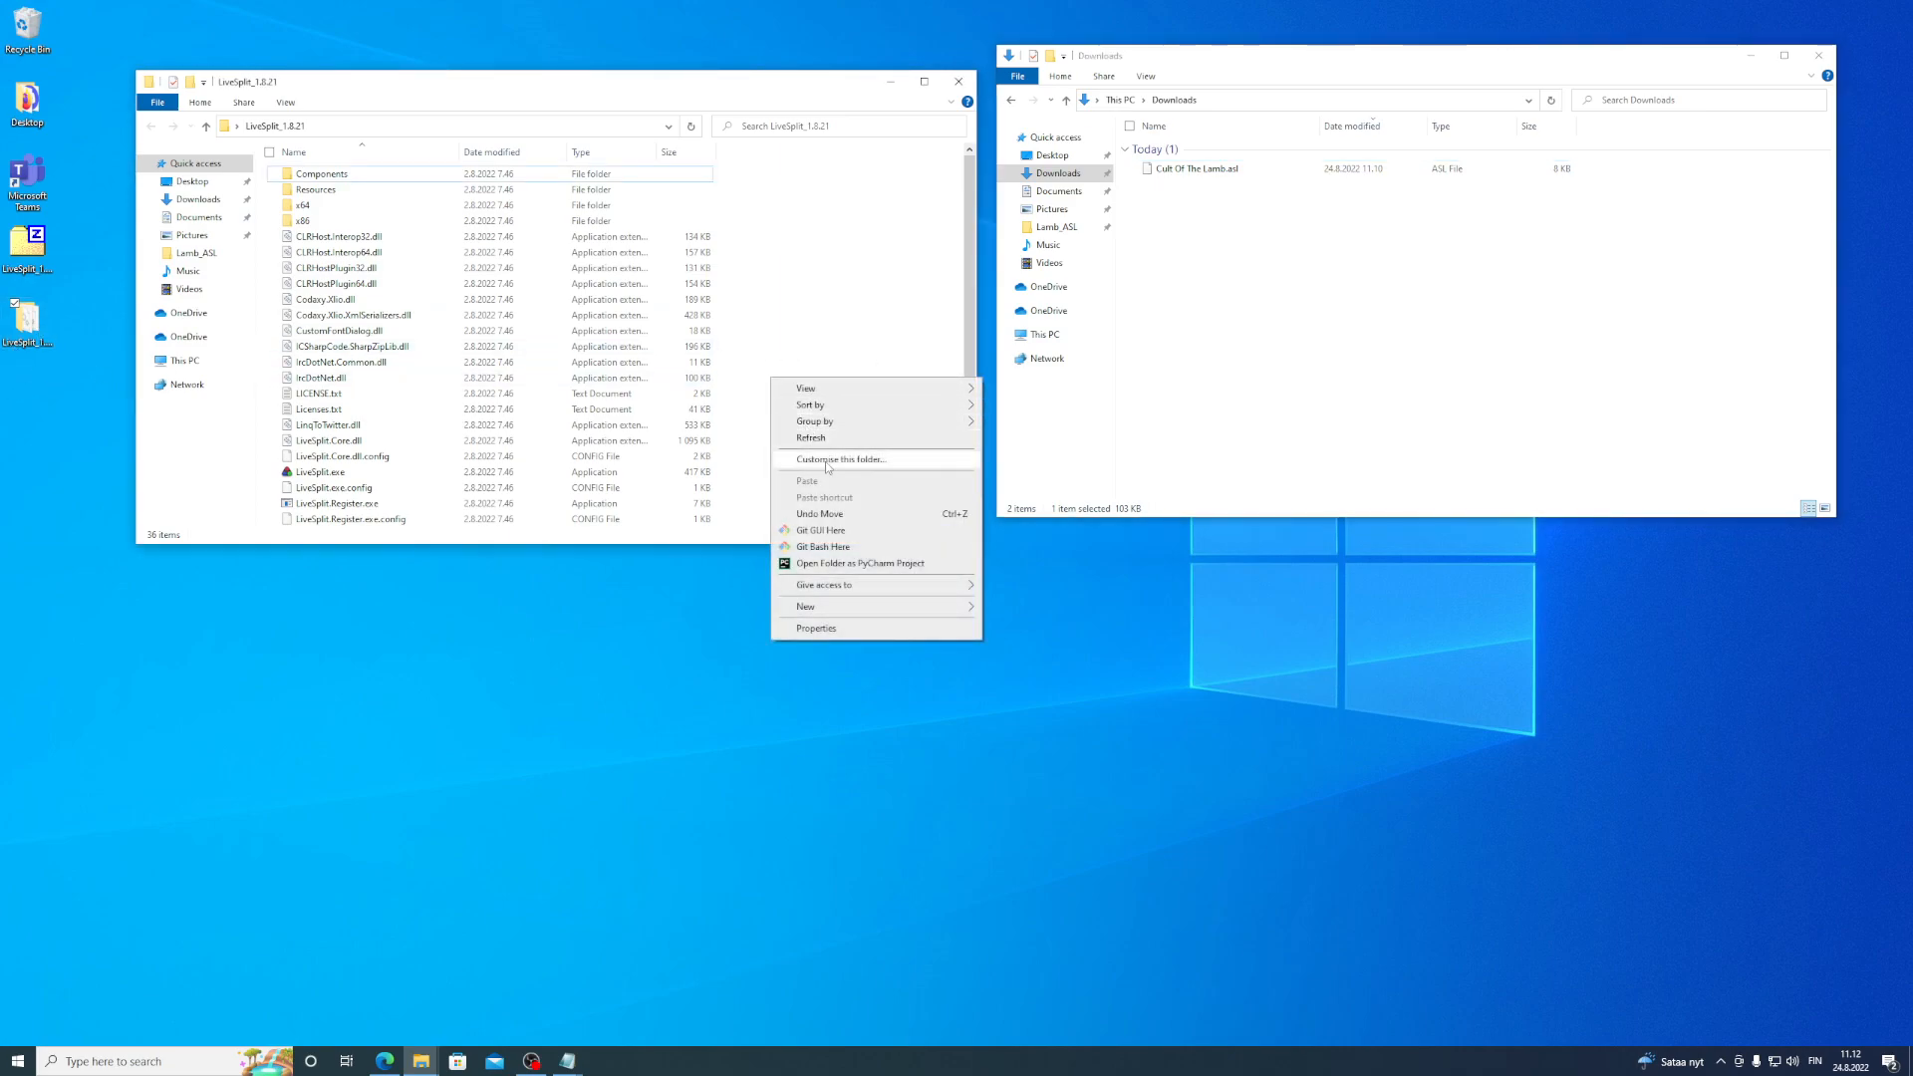
pyautogui.moveTo(853, 606)
pyautogui.click(1046, 606)
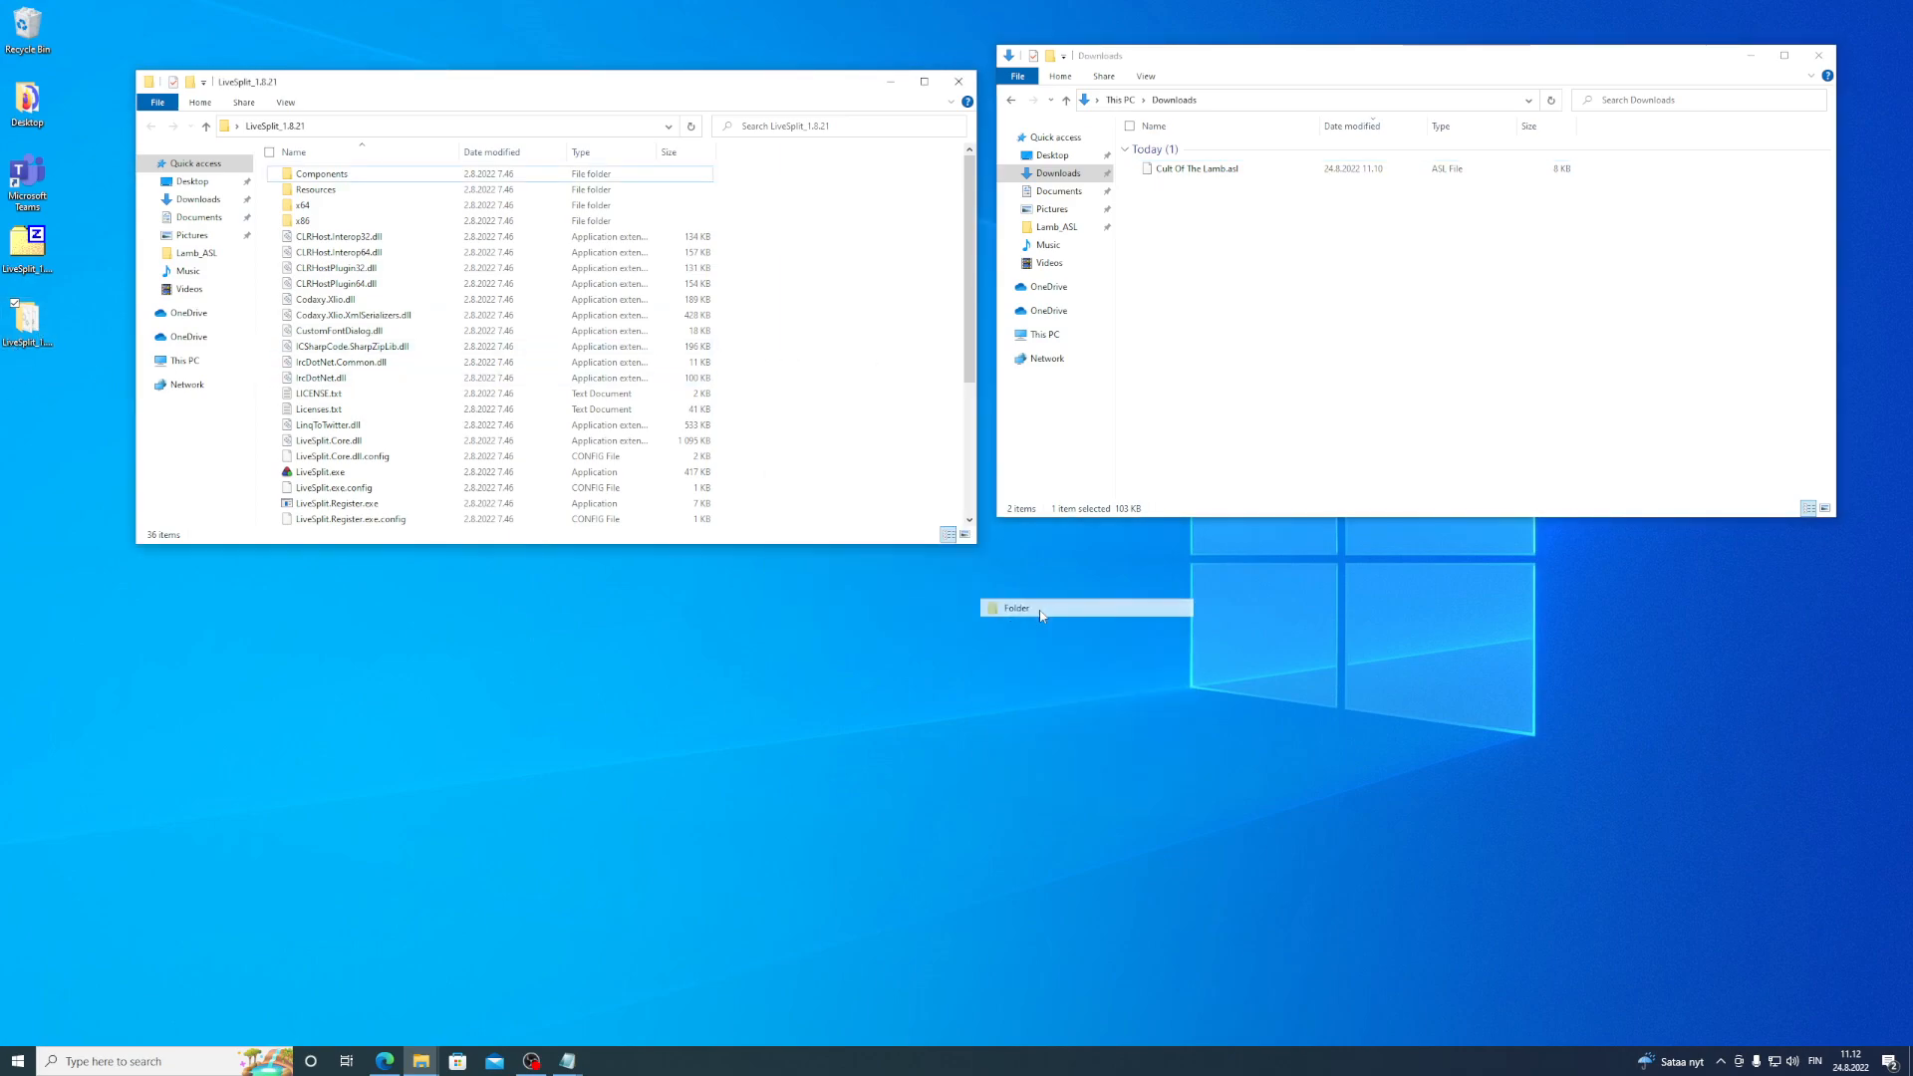
pyautogui.write('Splits')
pyautogui.press('Return')
pyautogui.press('Return')
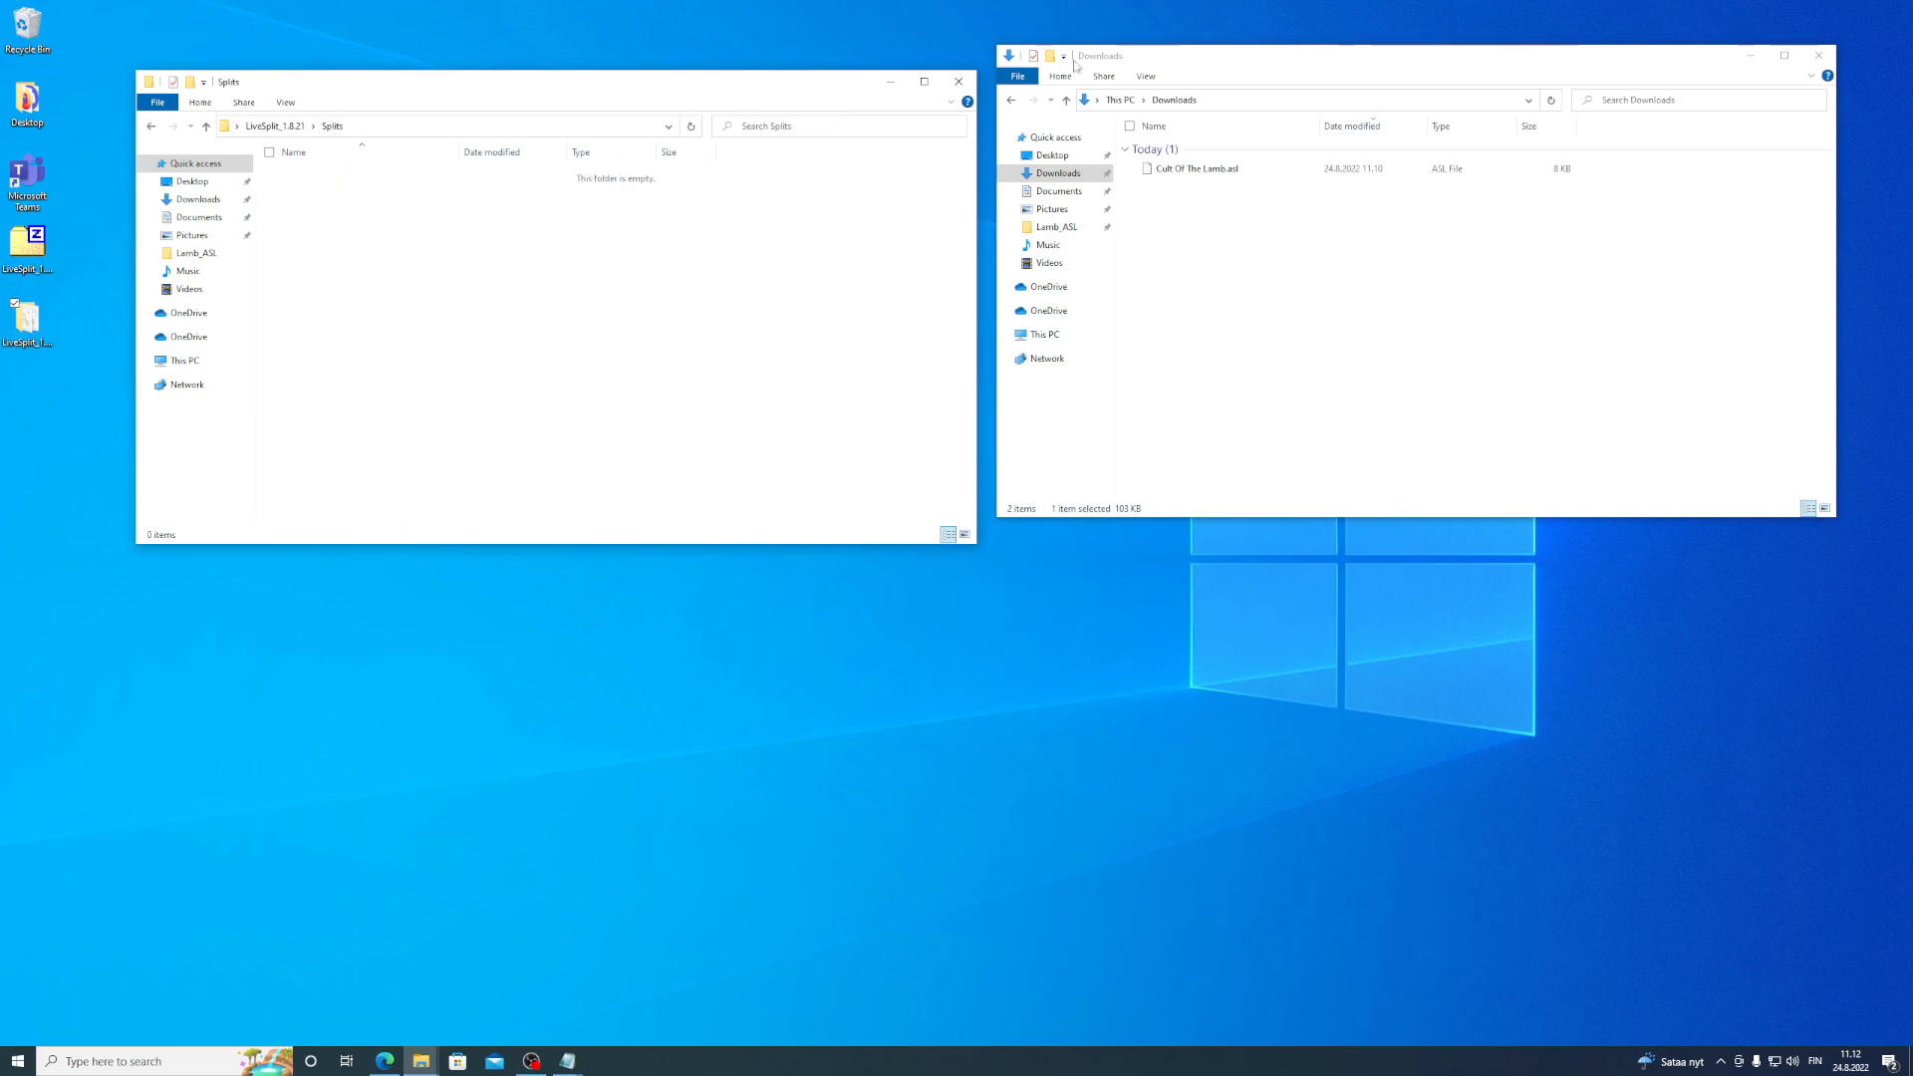
pyautogui.click(1186, 171)
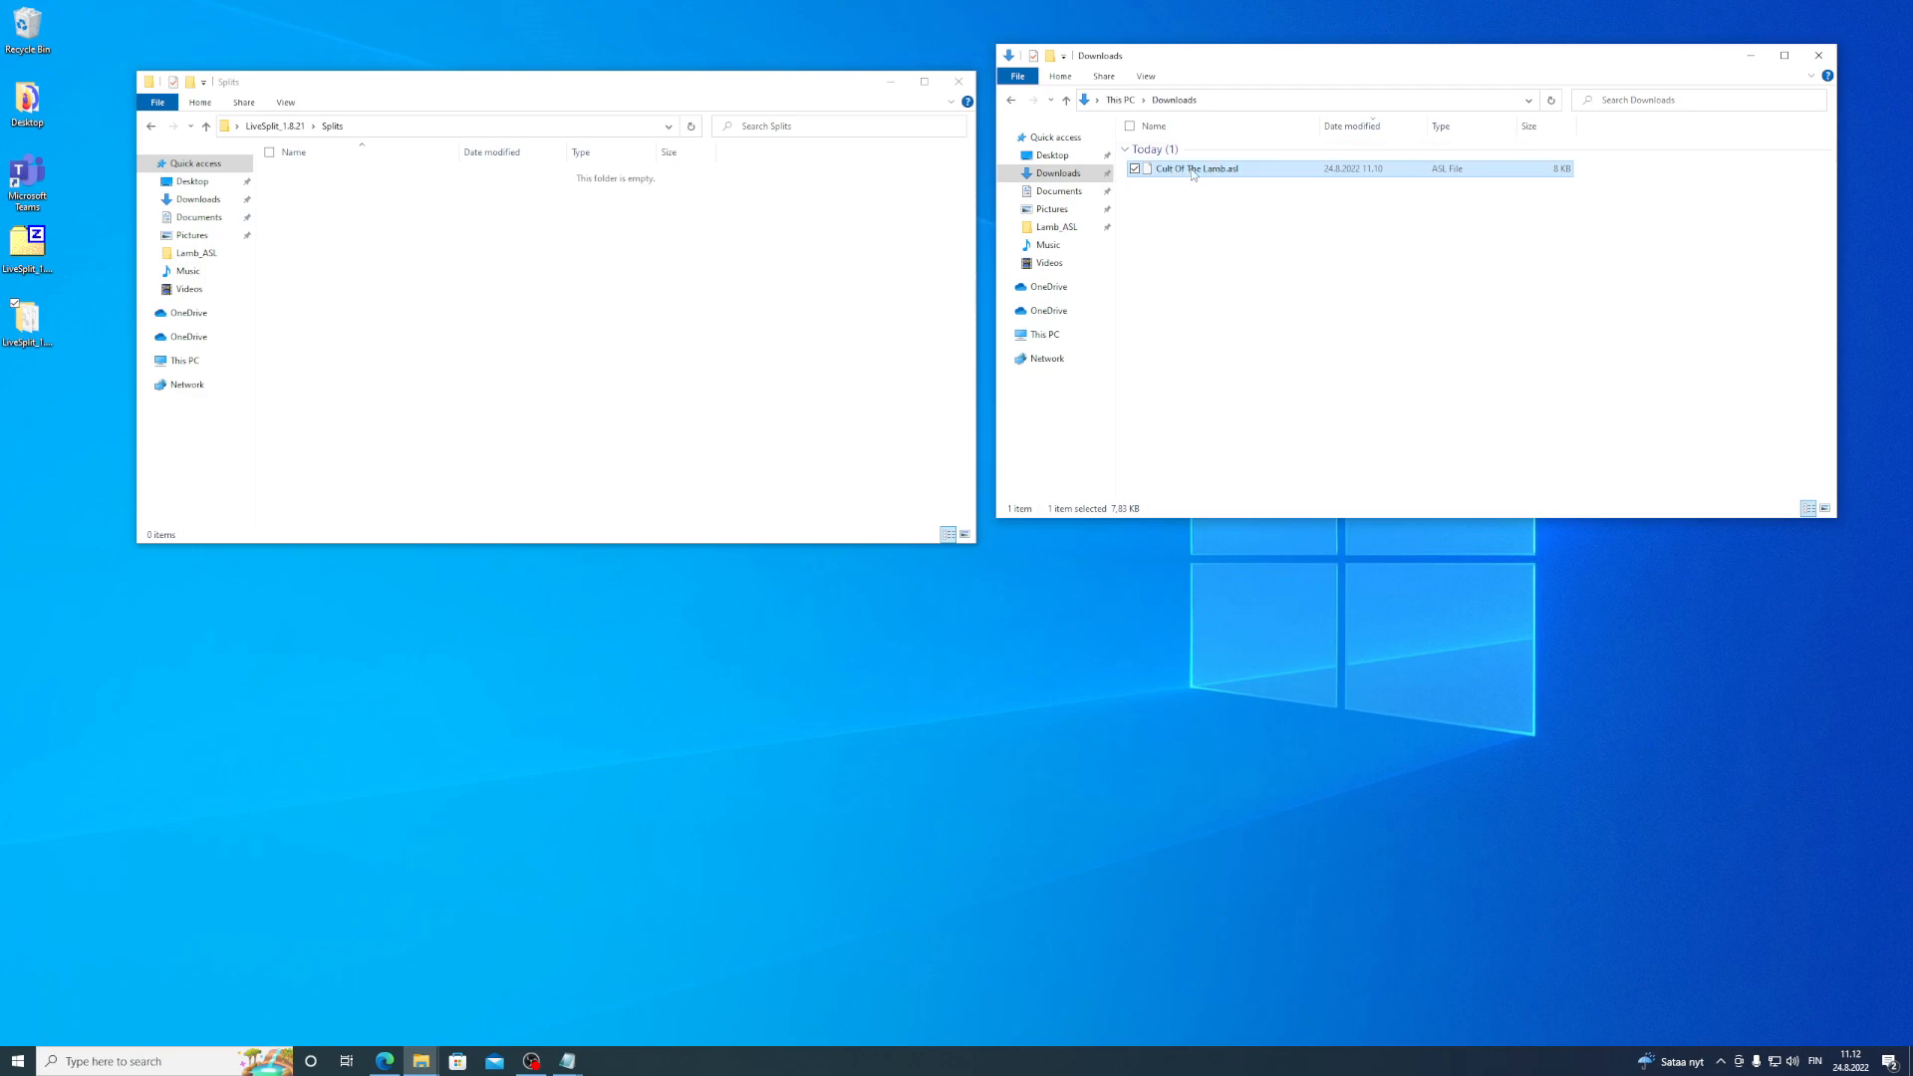
pyautogui.moveTo(1192, 173); pyautogui.dragTo(538, 295)
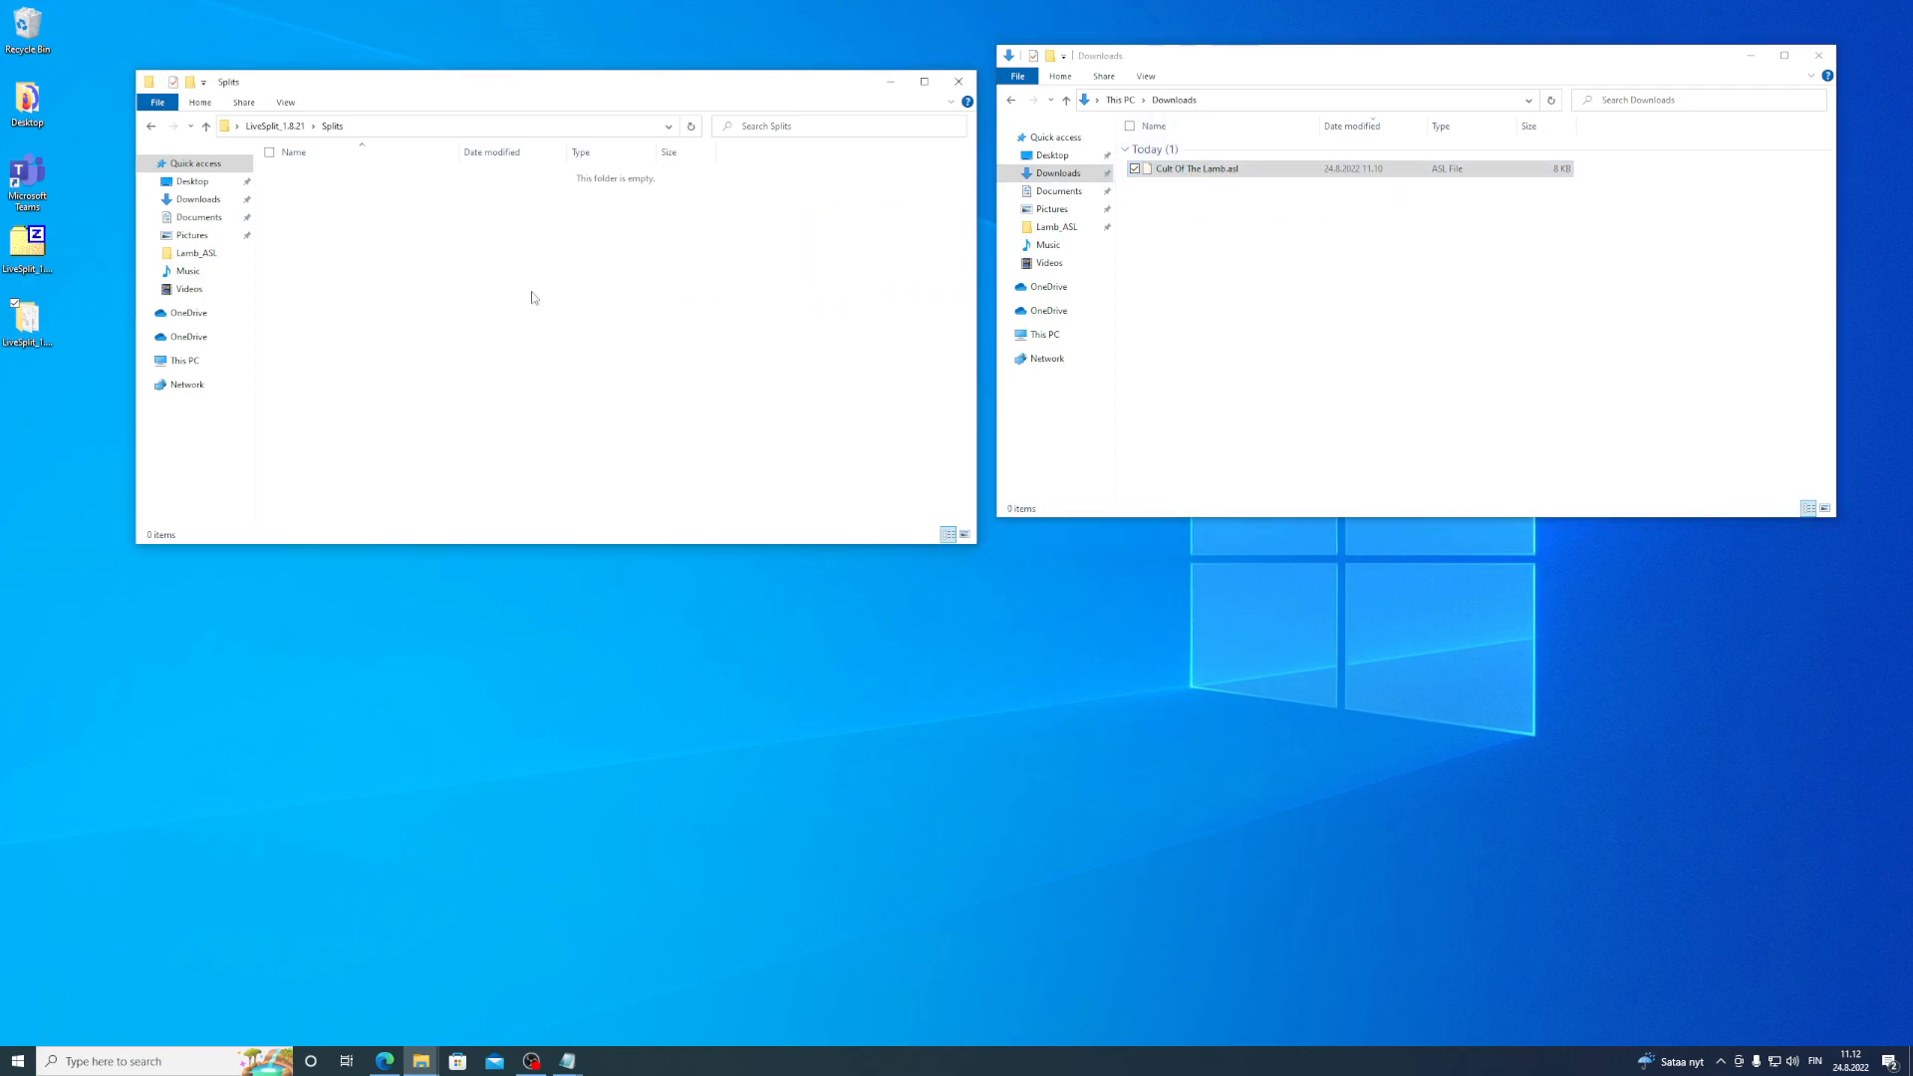
# - Close the Downloads and Splits folder windows
pyautogui.click(1818, 55)
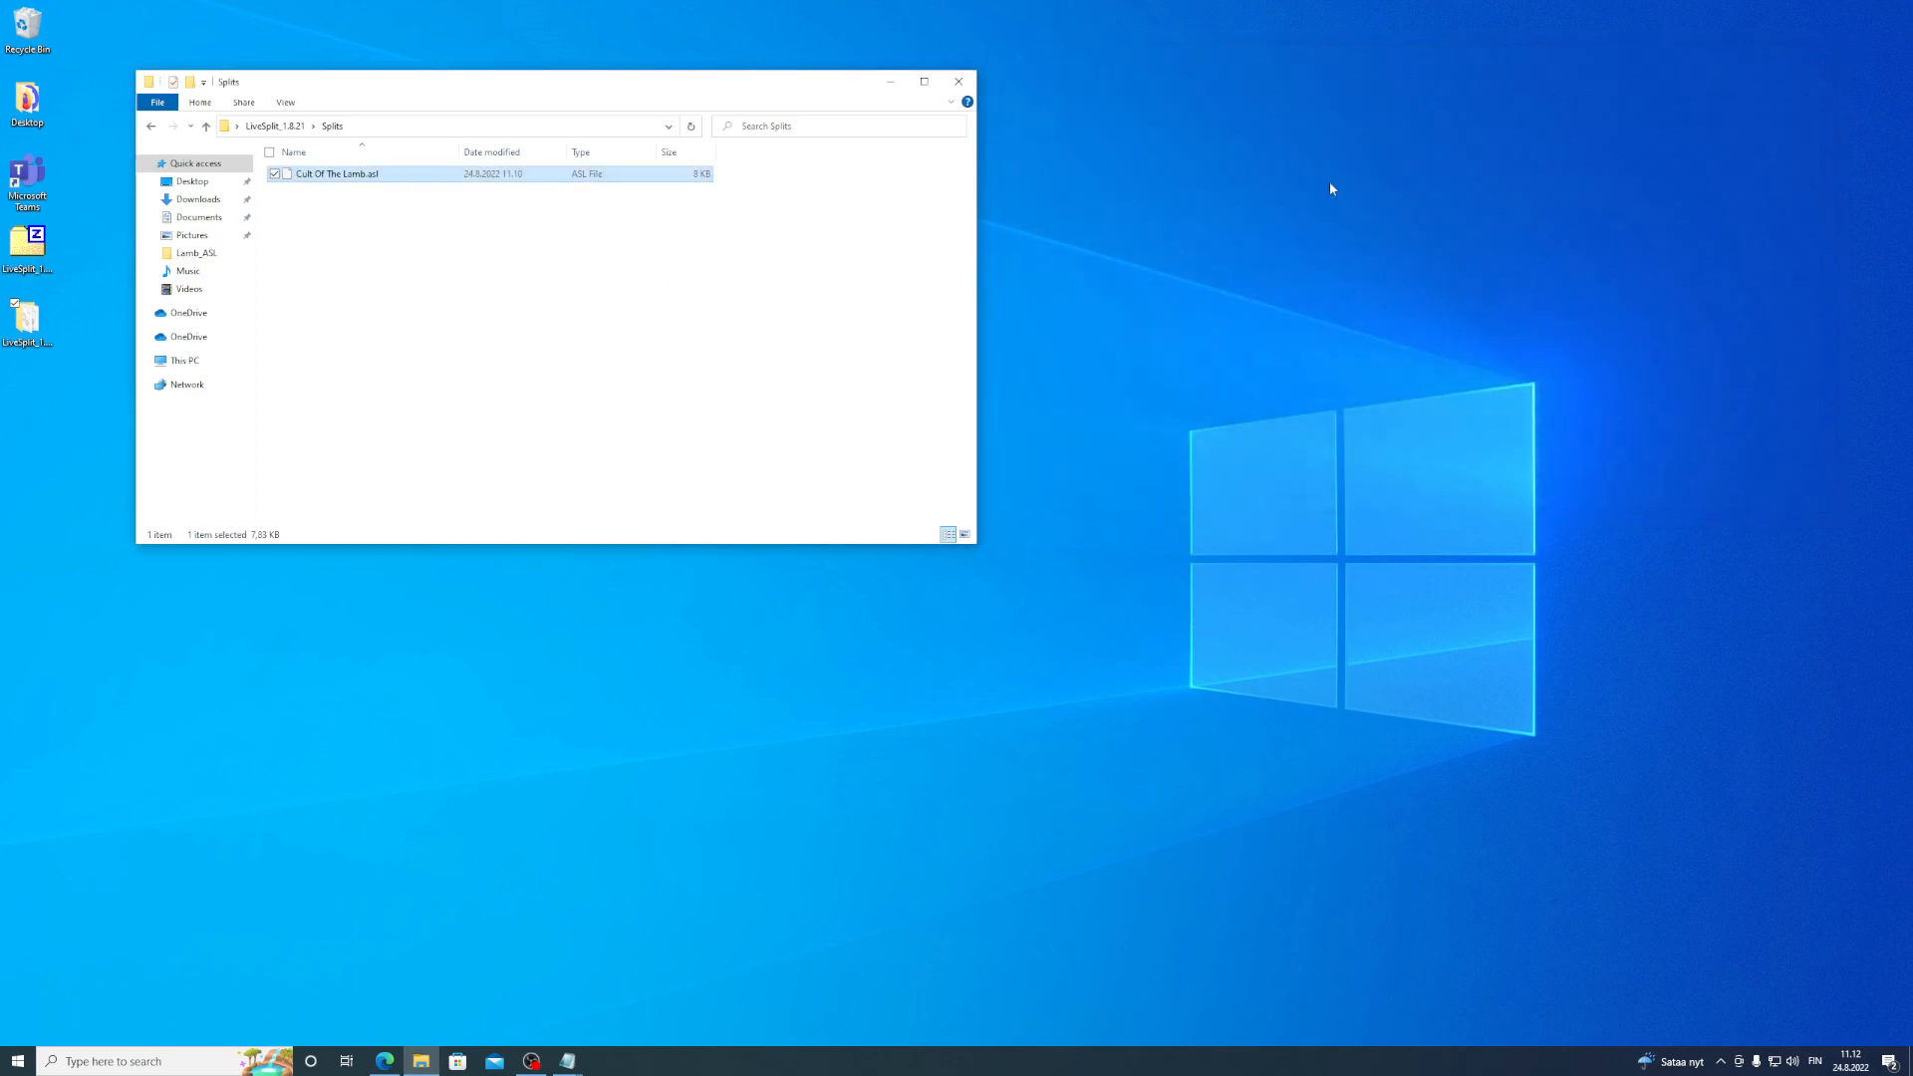
pyautogui.click(958, 82)
pyautogui.click(33, 253)
pyautogui.doubleClick(33, 253)
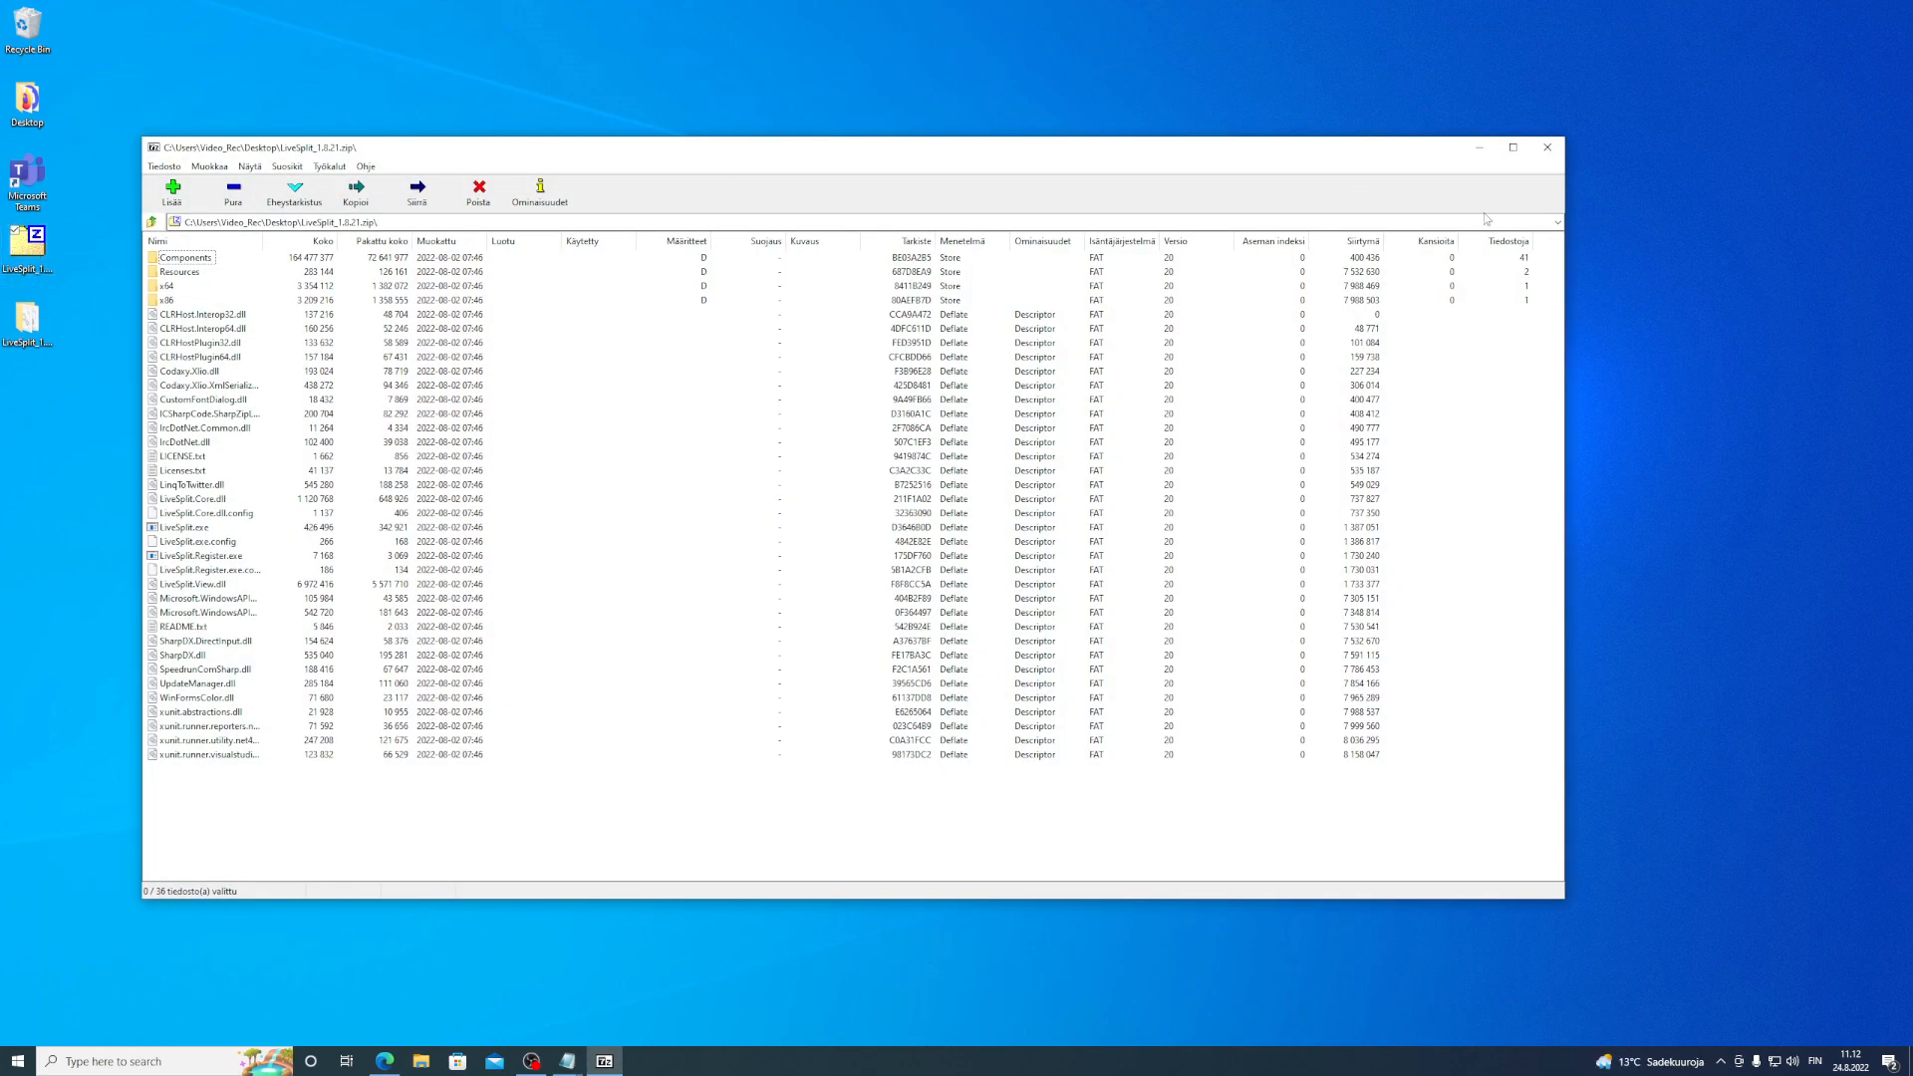
pyautogui.click(1516, 161)
# - Open the LiveSplit_1.8.21 folder on the desktop and launch LiveSplit.exe
pyautogui.doubleClick(27, 318)
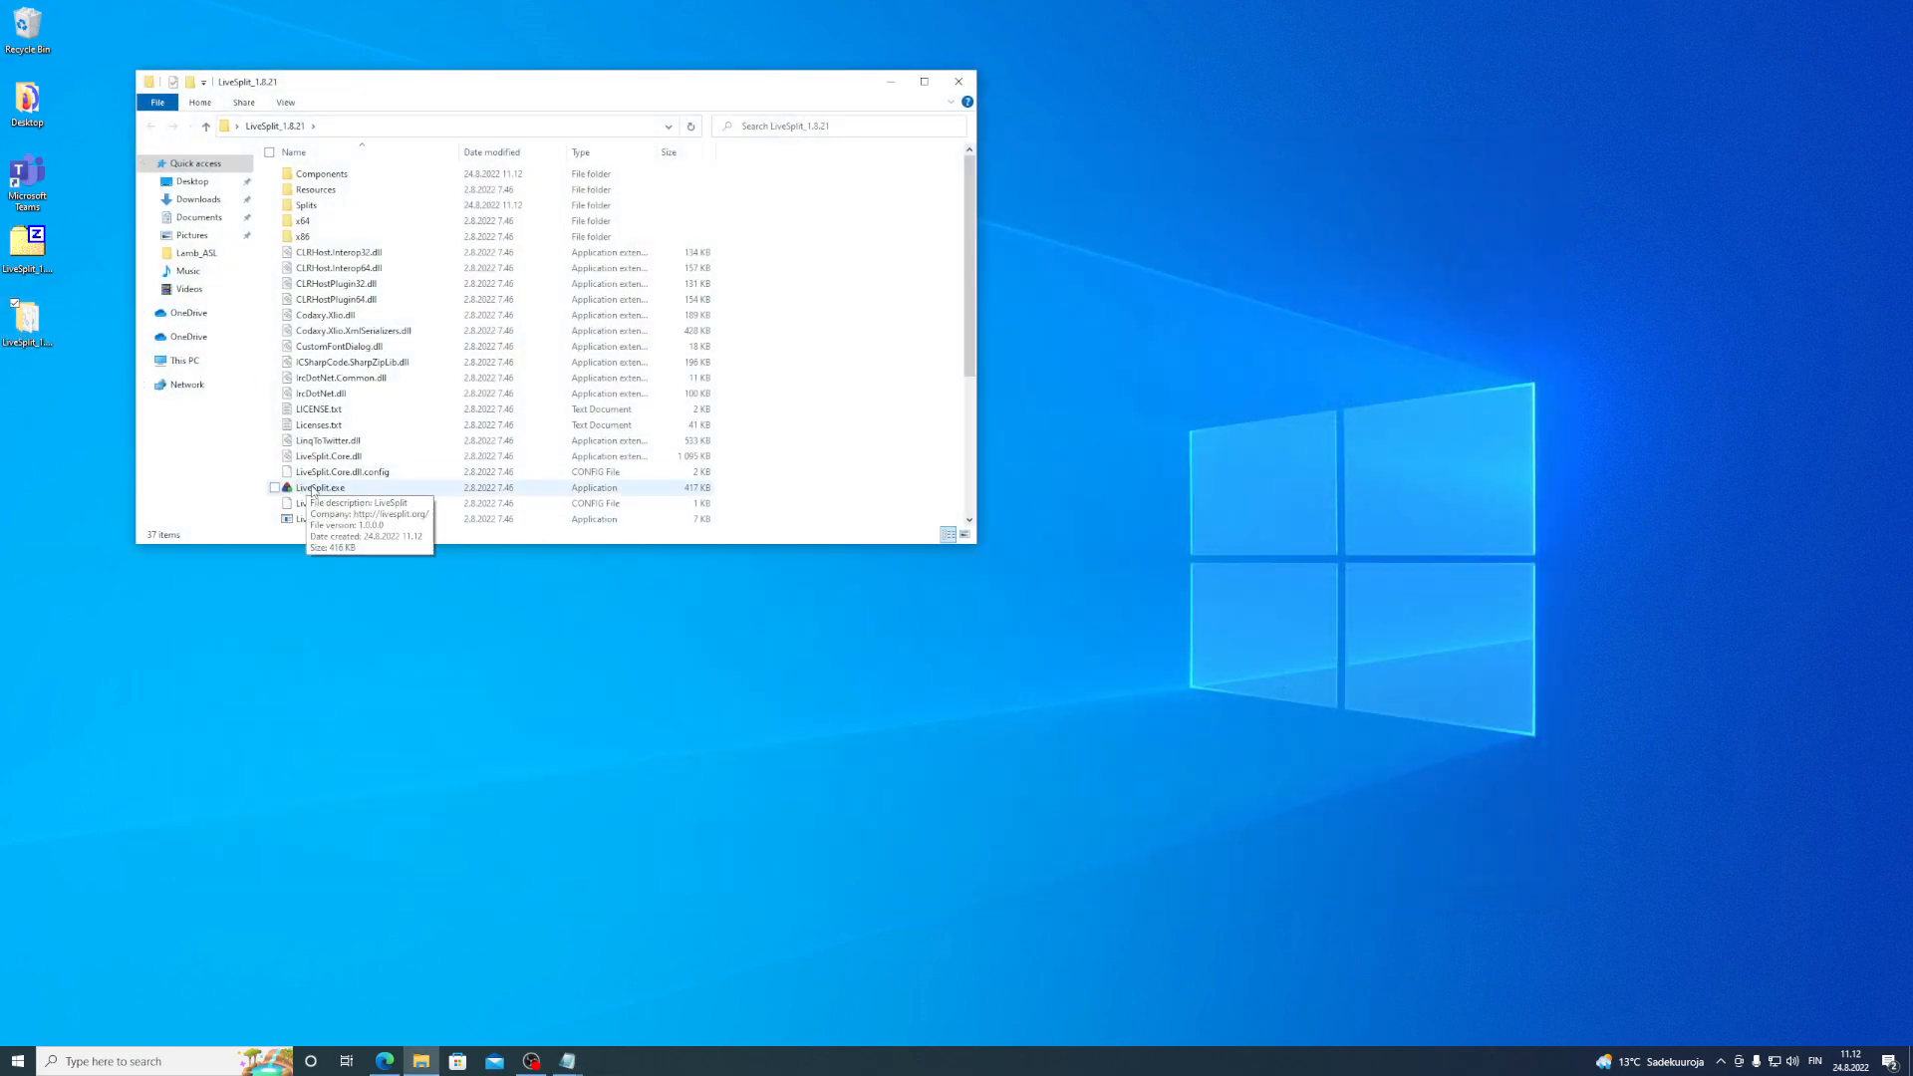
pyautogui.doubleClick(332, 492)
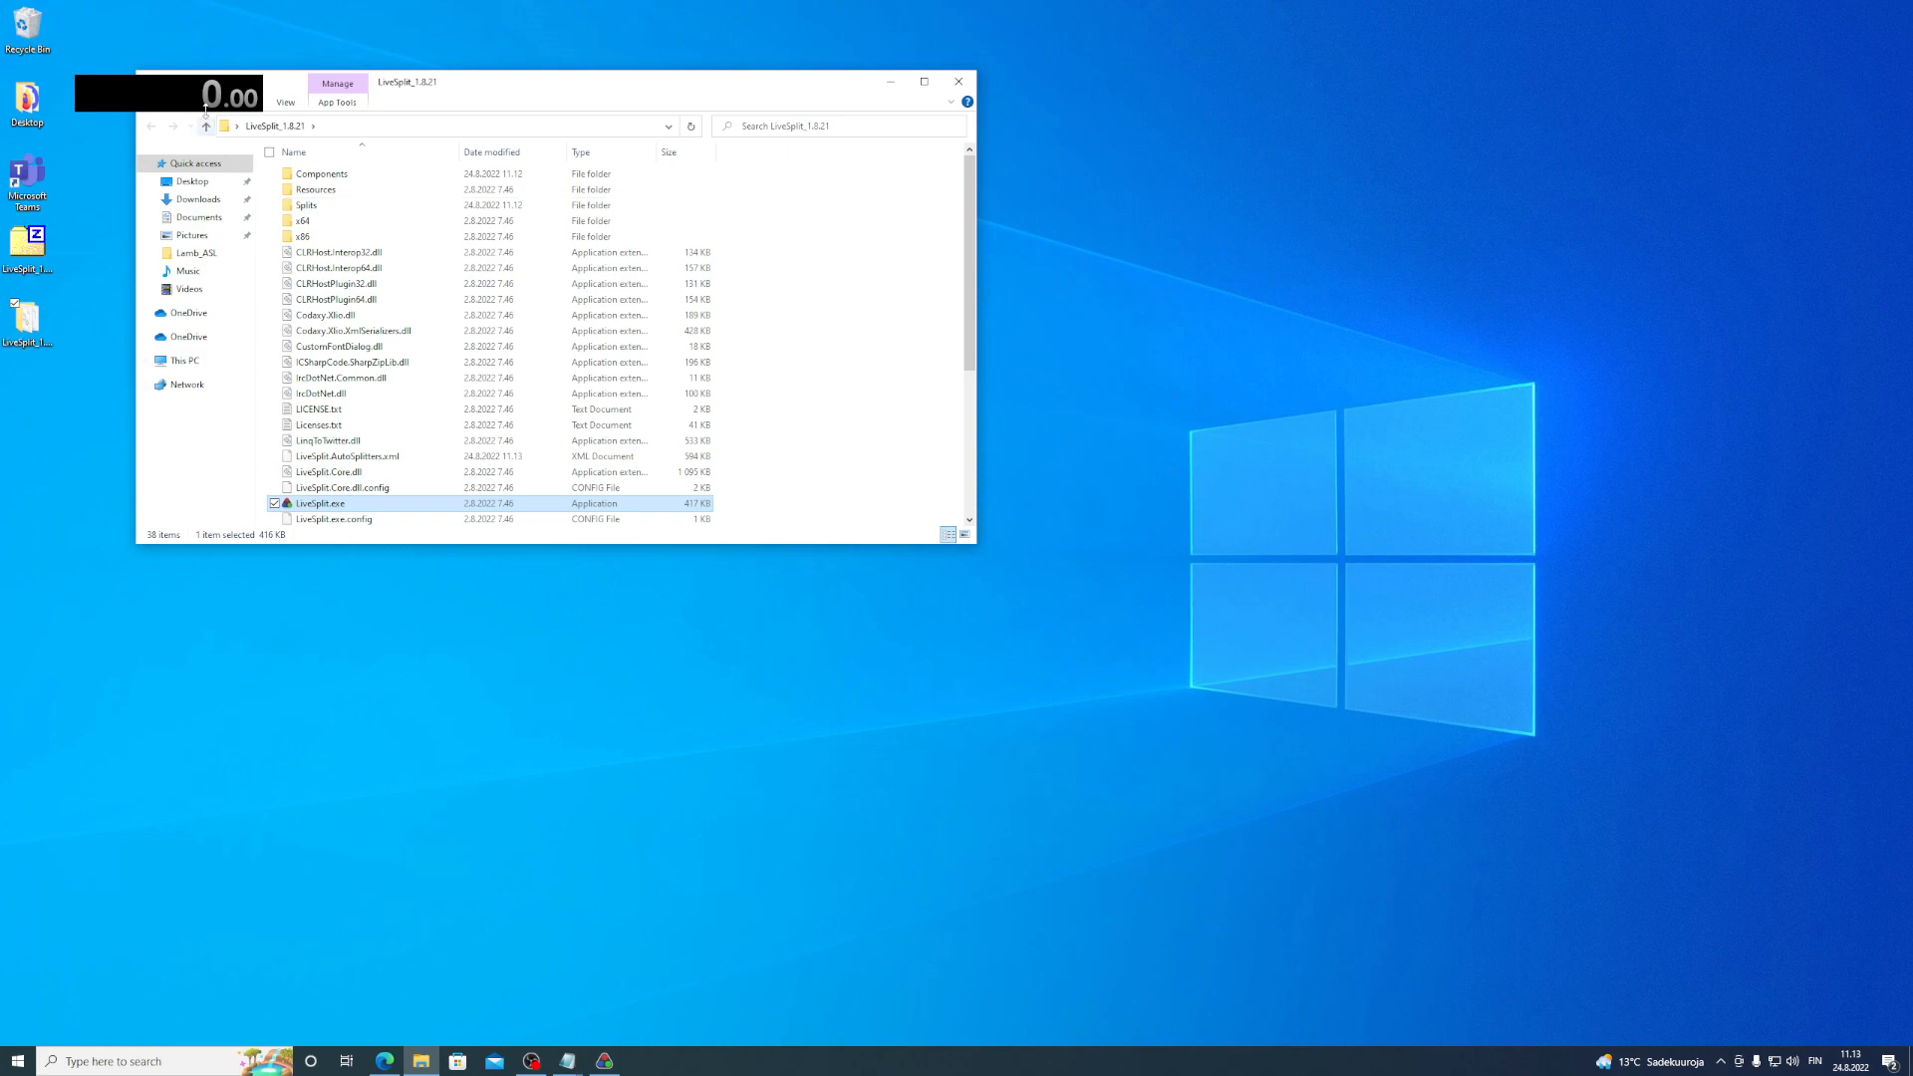
# - Open LiveSplit's layout for editing and add the Scriptable Auto Splitter control component
pyautogui.rightClick(121, 89)
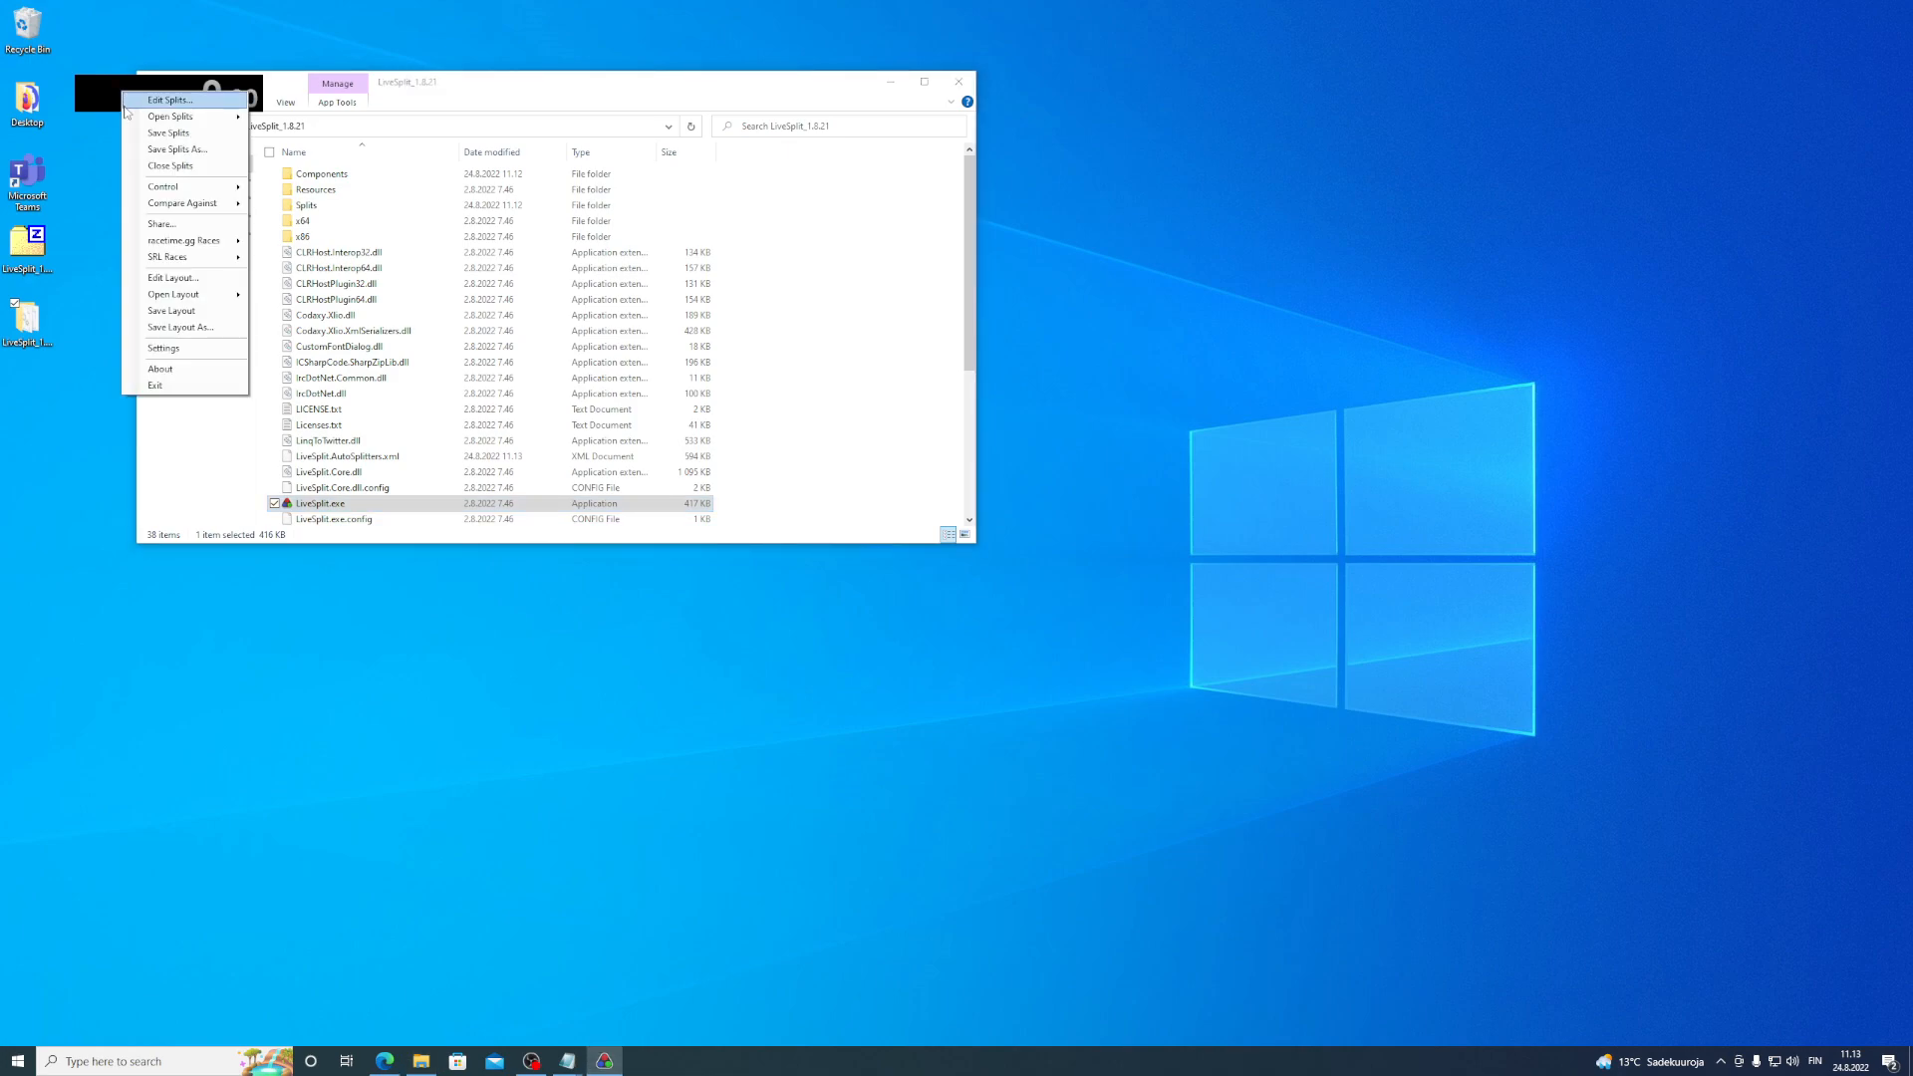
pyautogui.click(189, 282)
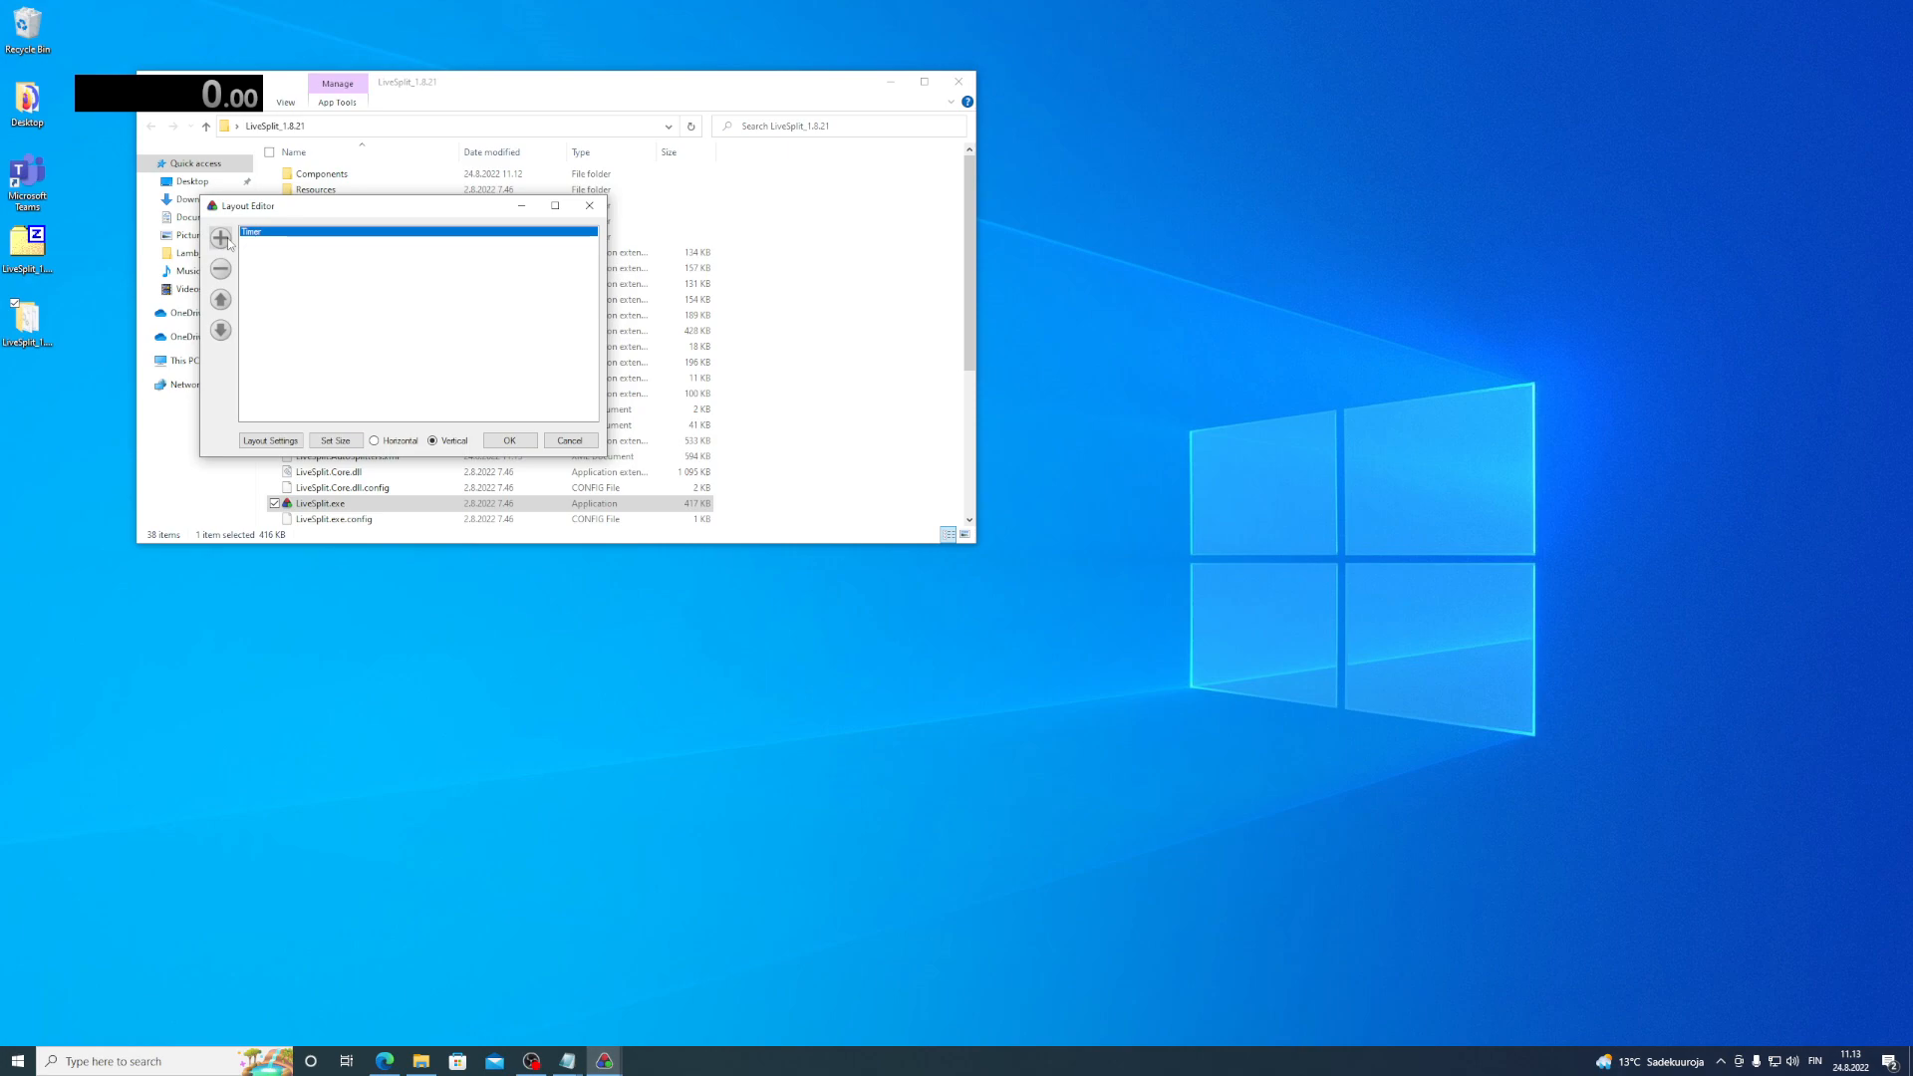
pyautogui.click(225, 241)
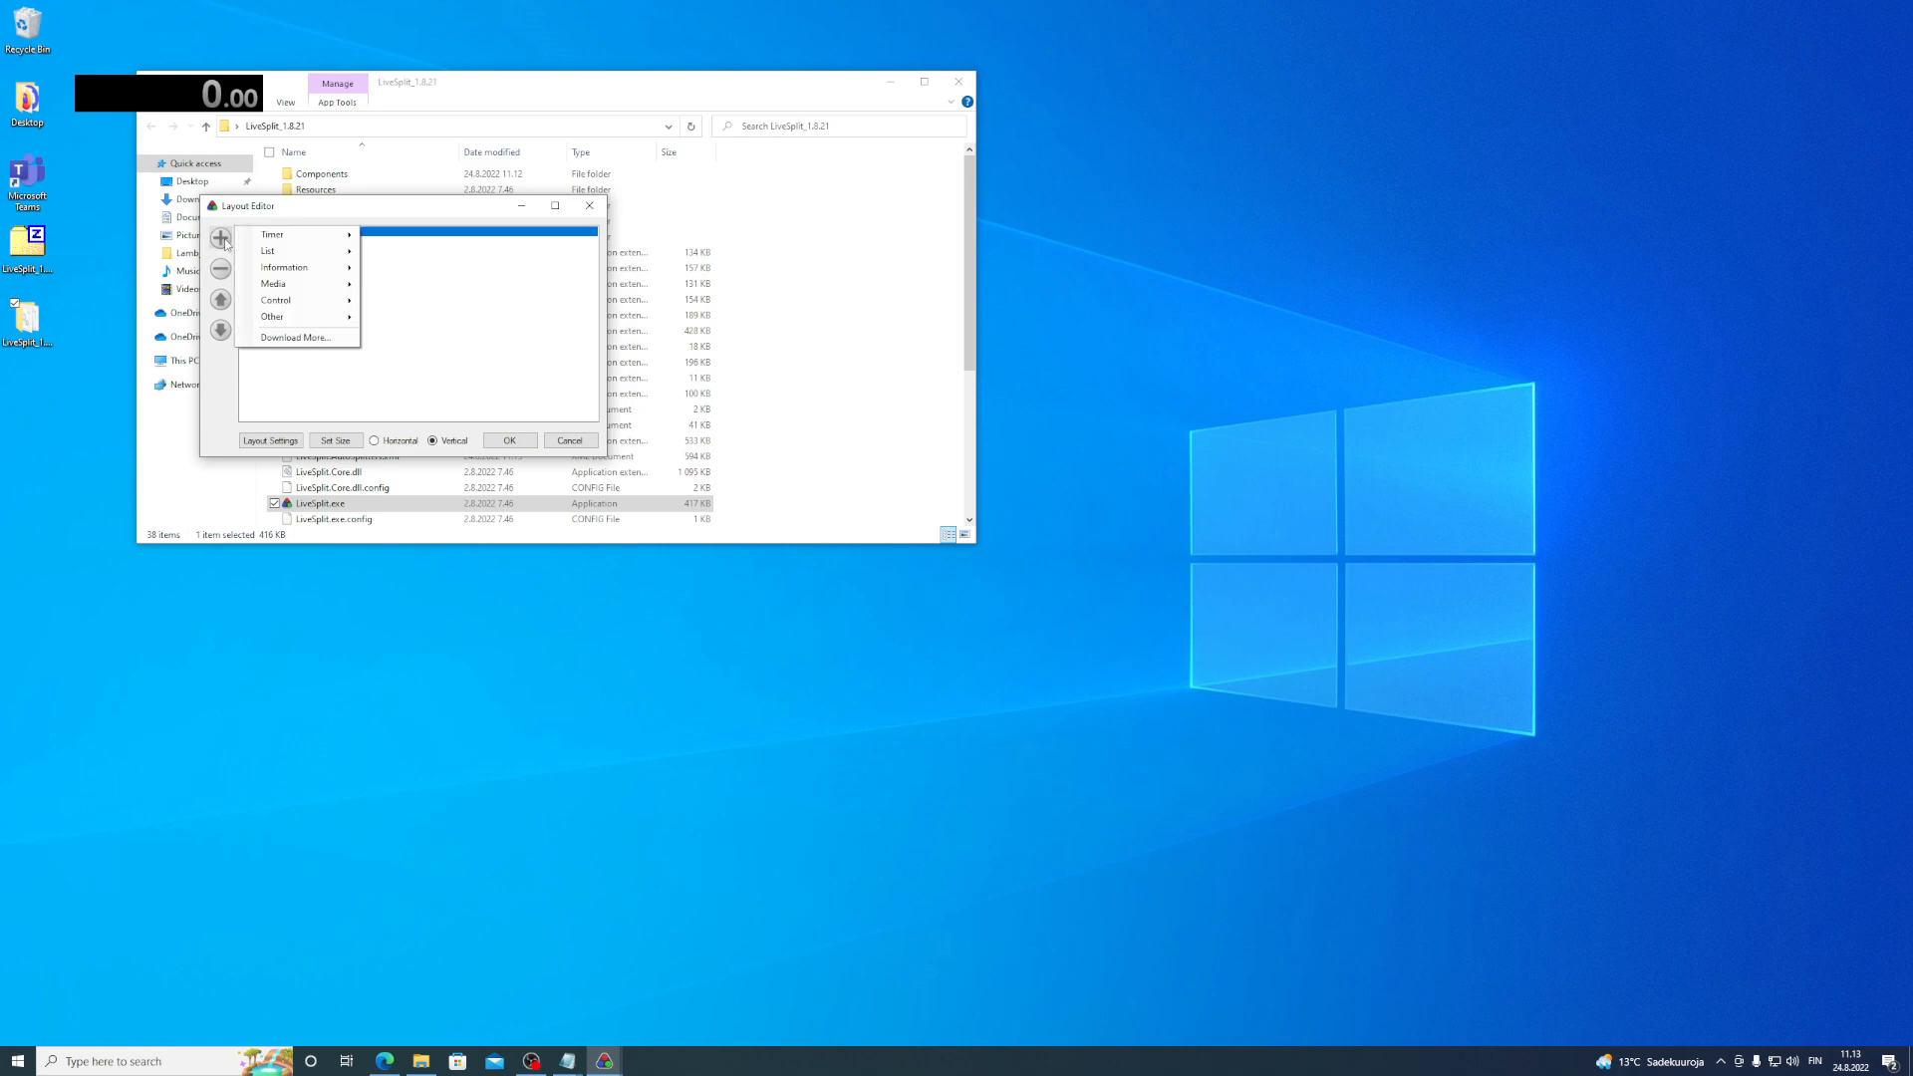
pyautogui.moveTo(315, 284)
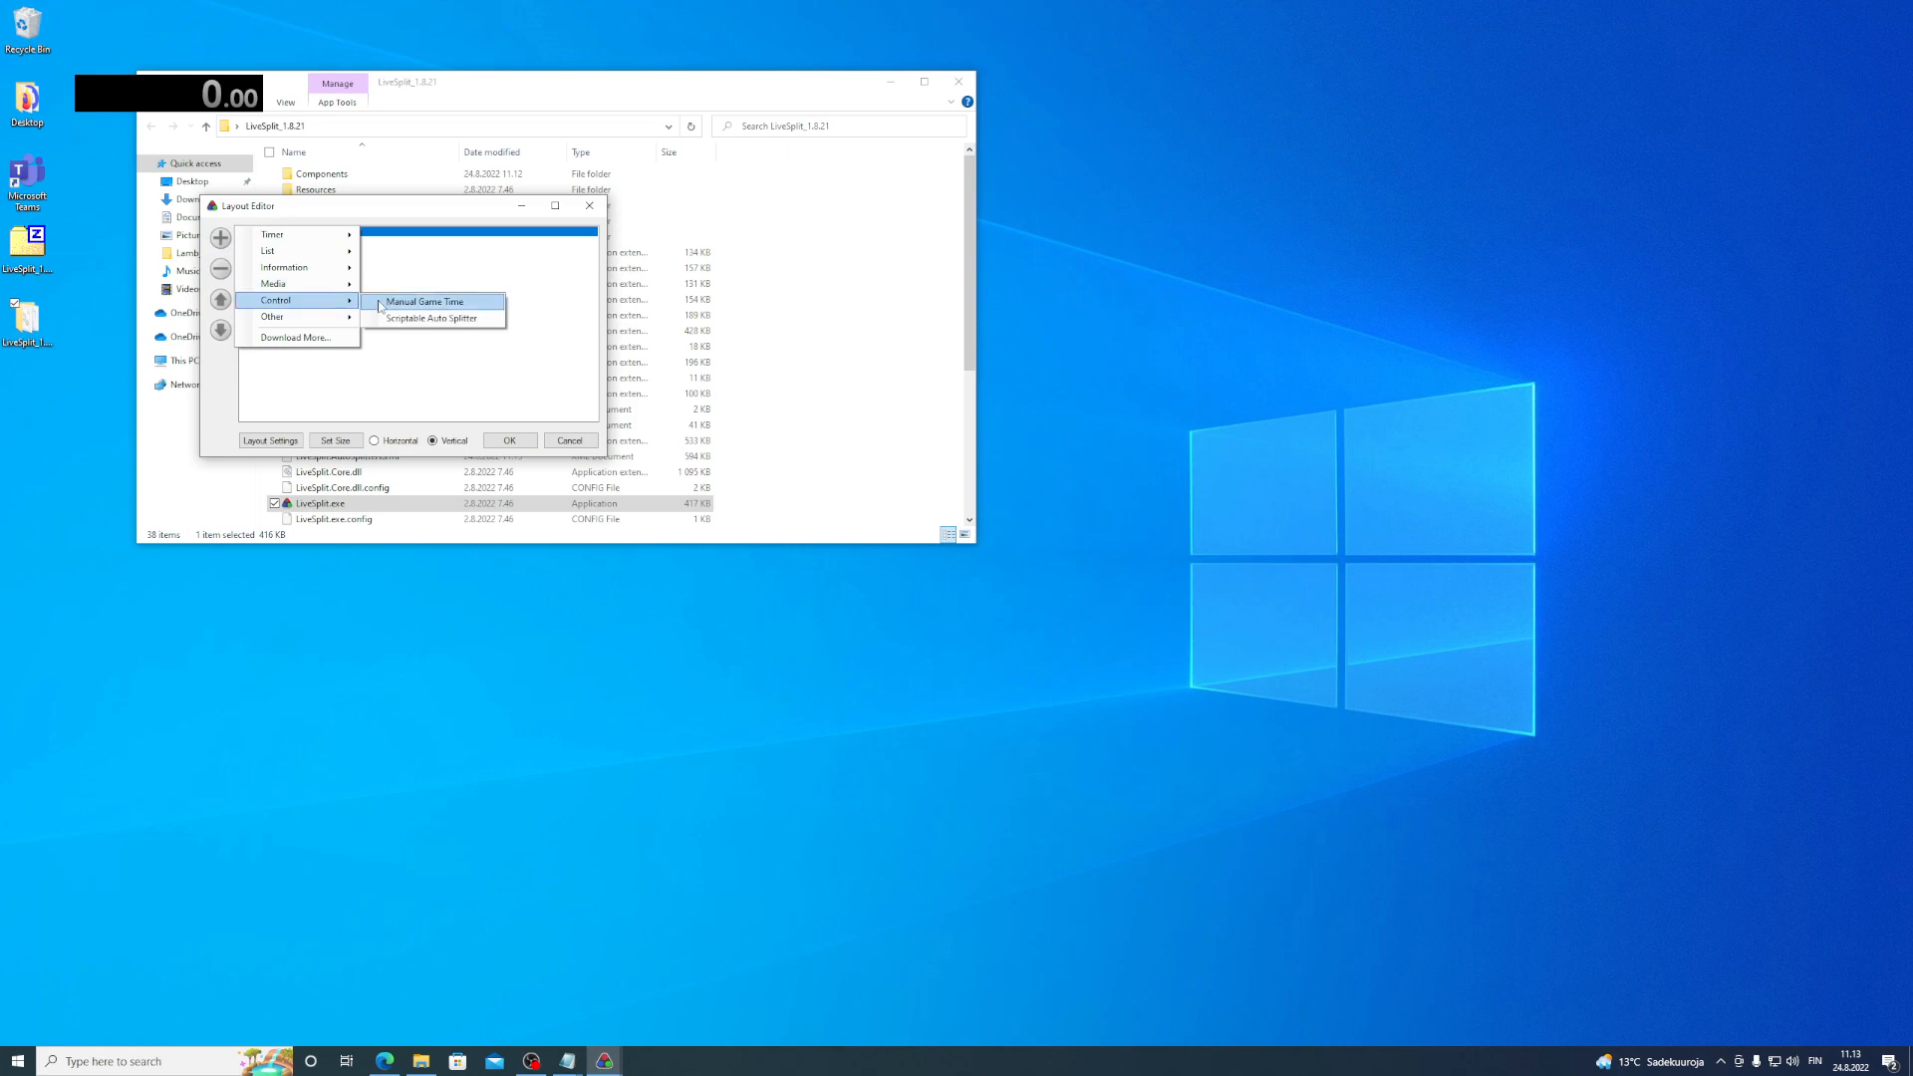
pyautogui.click(429, 319)
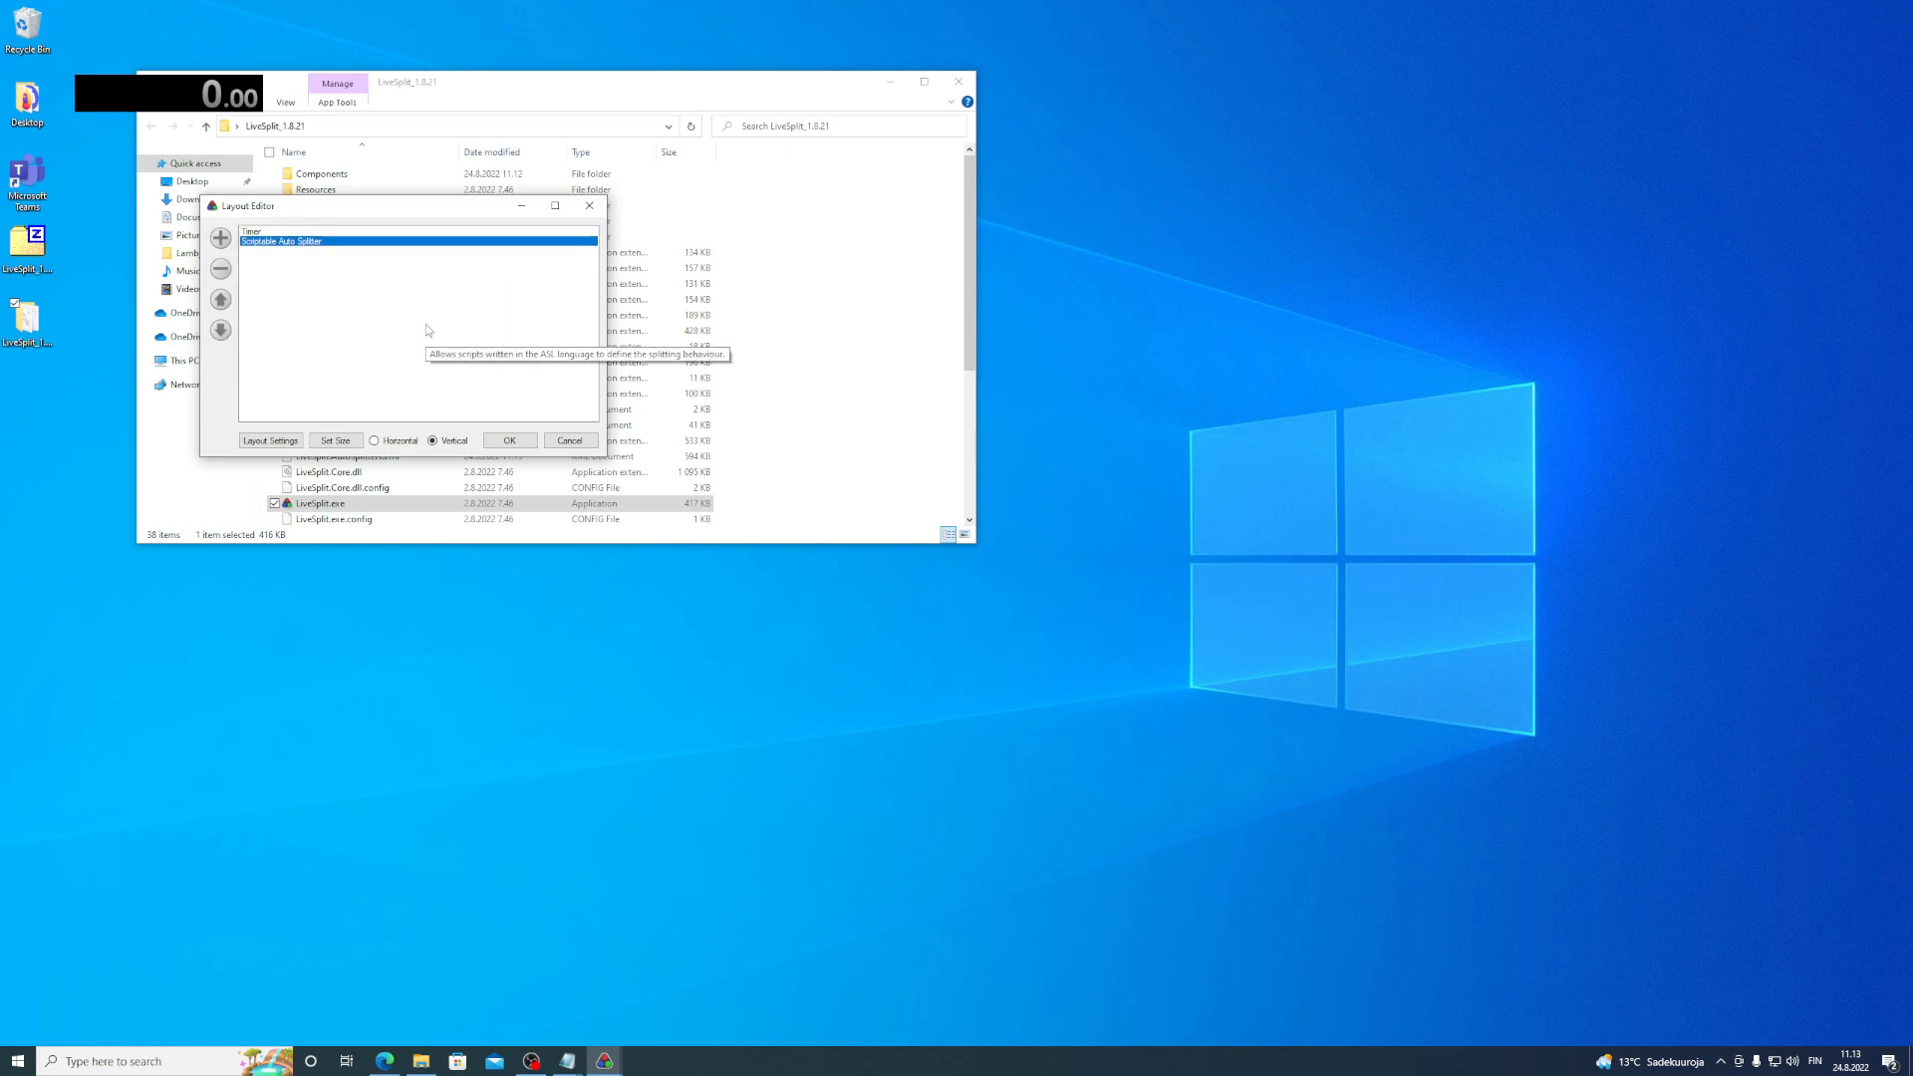
# - Set the auto splitter's script path to Cult Of The Lamb.asl in LiveSplit_1.8.21's Splits folder and agree to compare against Game Time
pyautogui.doubleClick(298, 246)
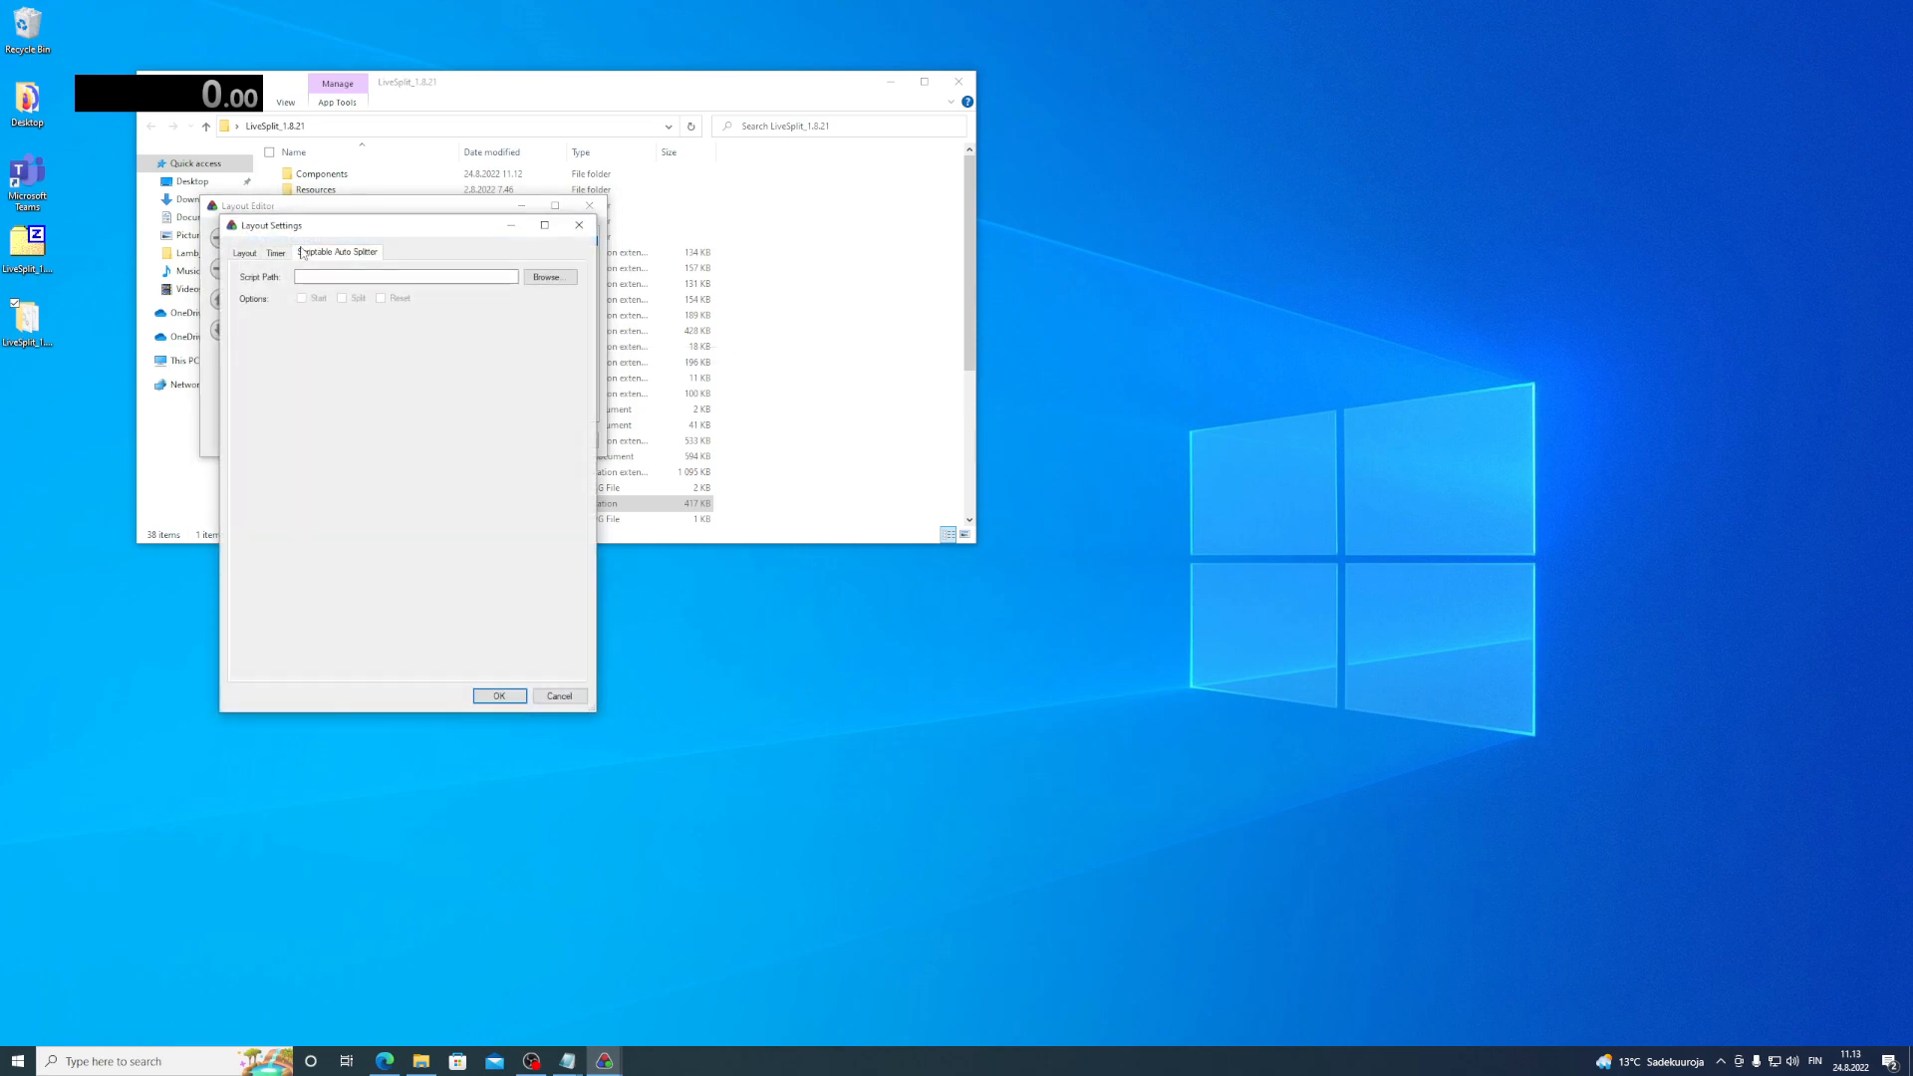
pyautogui.click(548, 278)
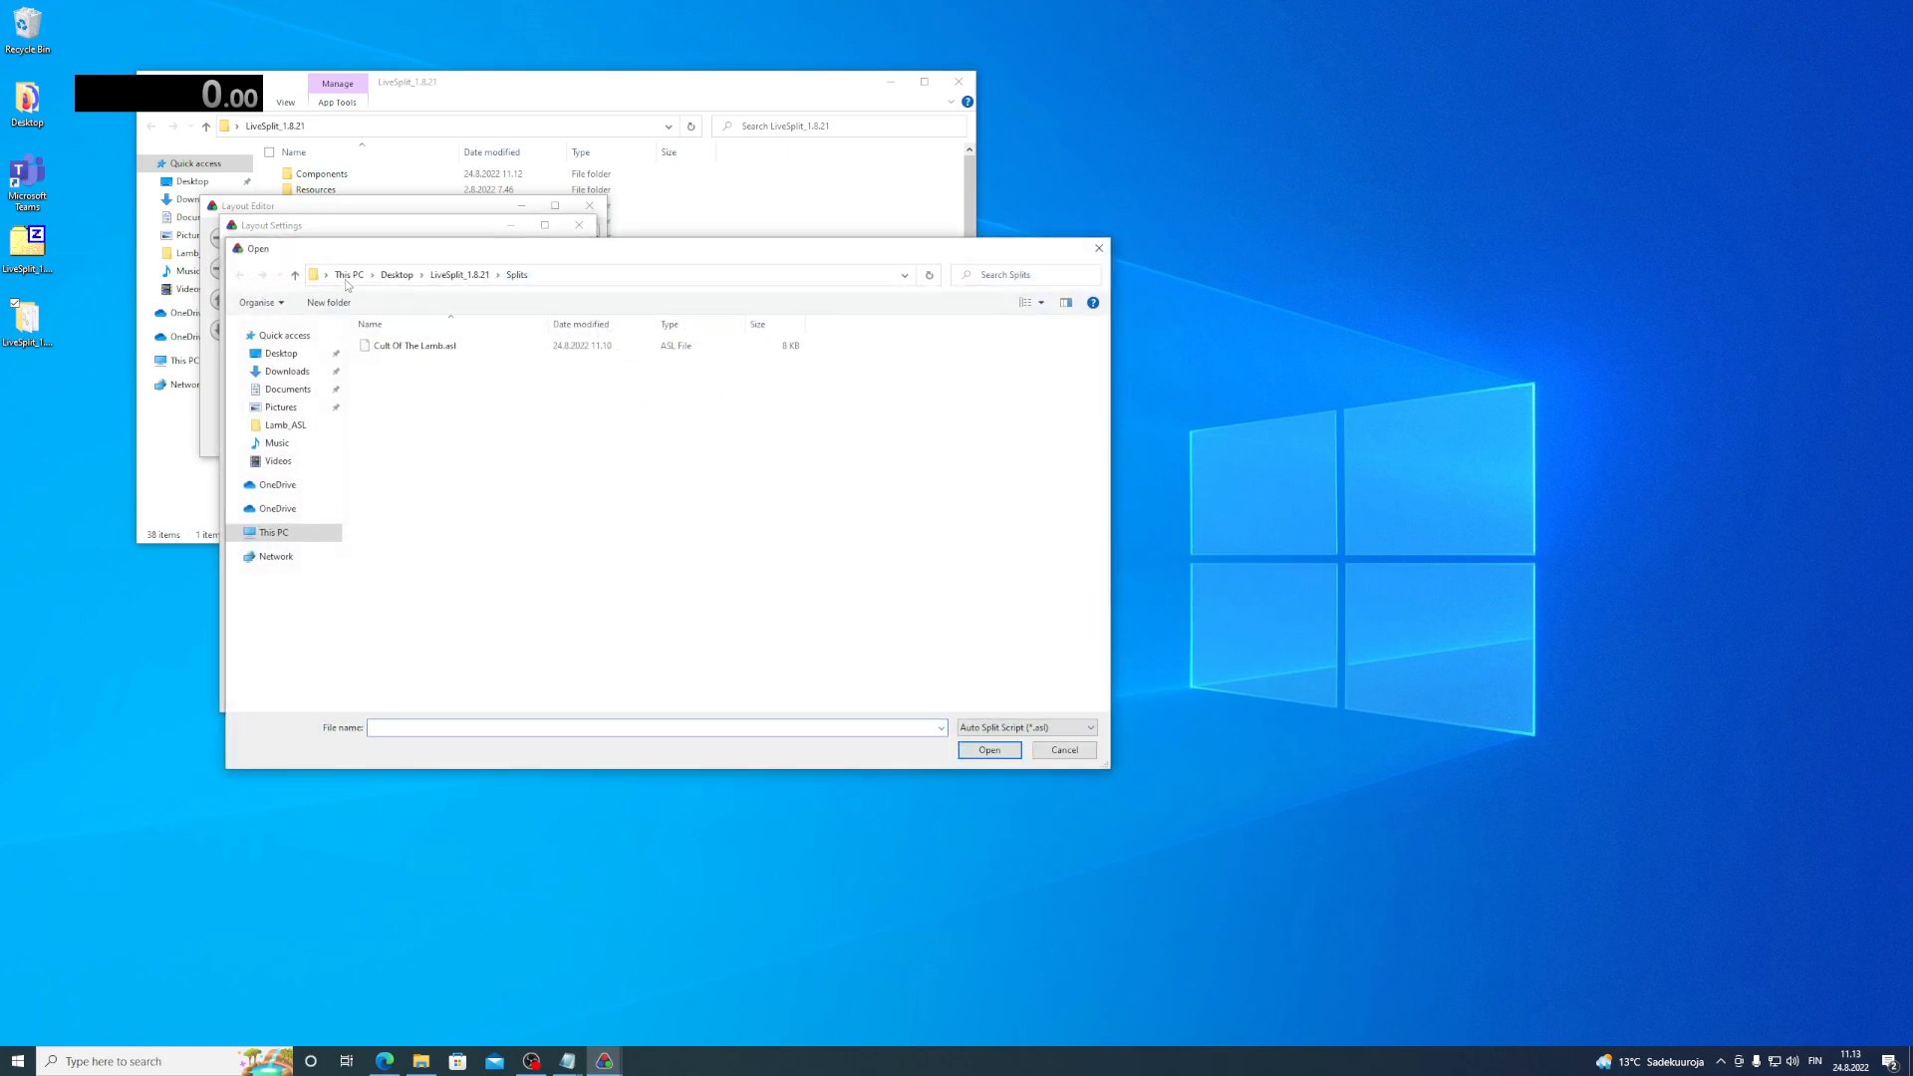
pyautogui.click(407, 286)
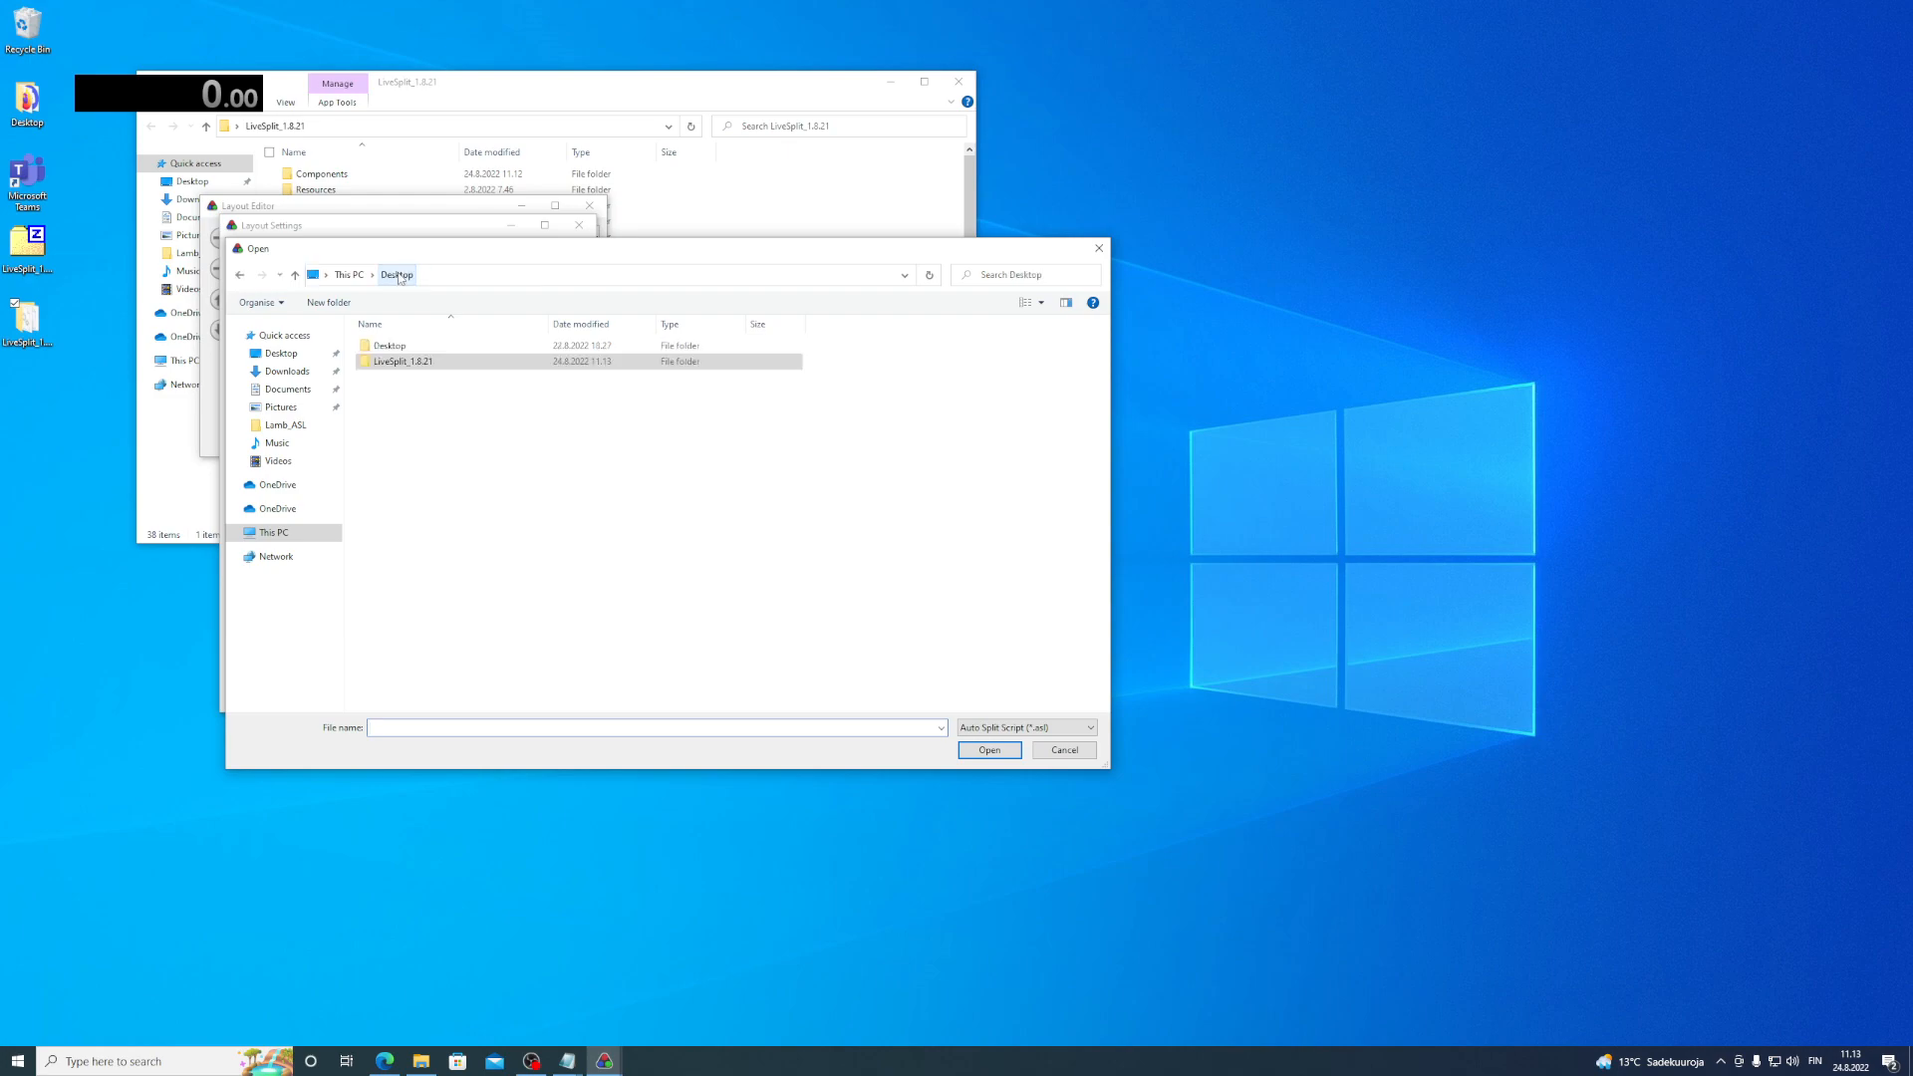
pyautogui.doubleClick(398, 361)
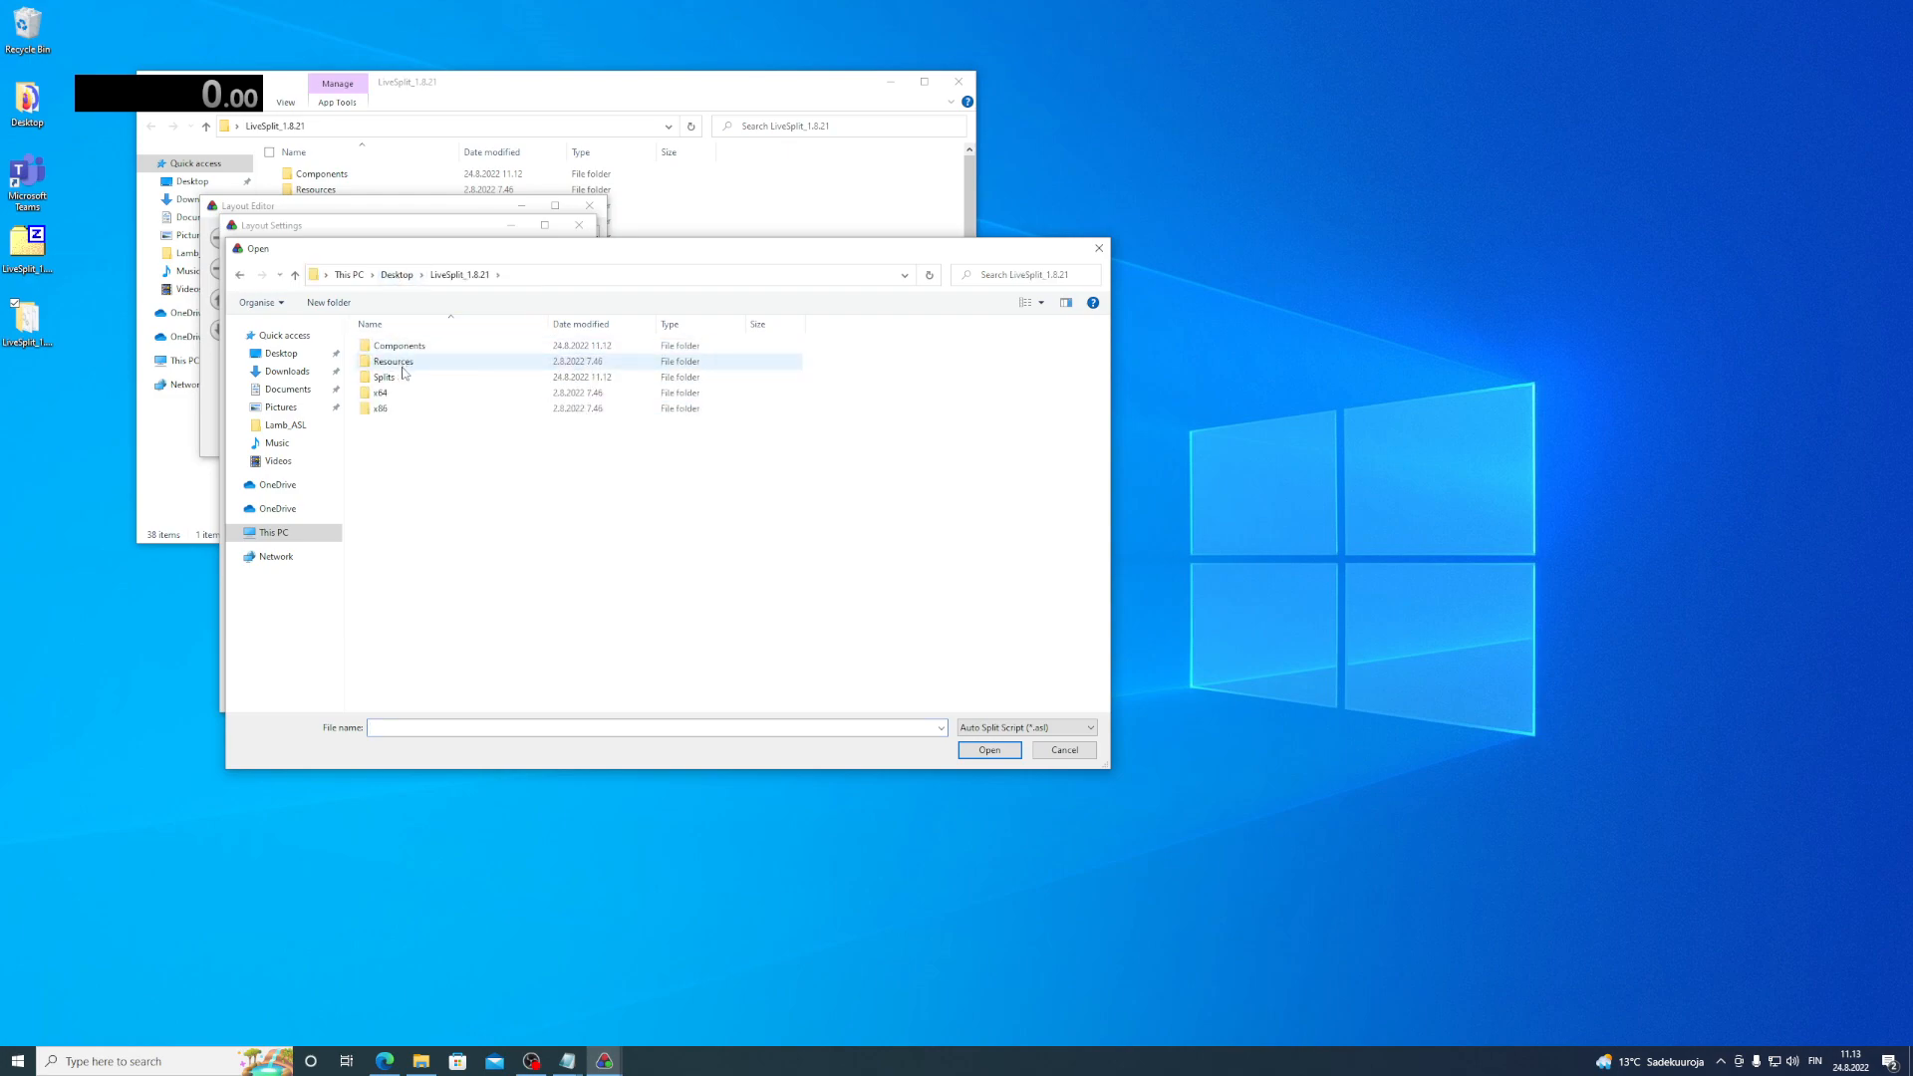
pyautogui.doubleClick(399, 393)
pyautogui.click(240, 275)
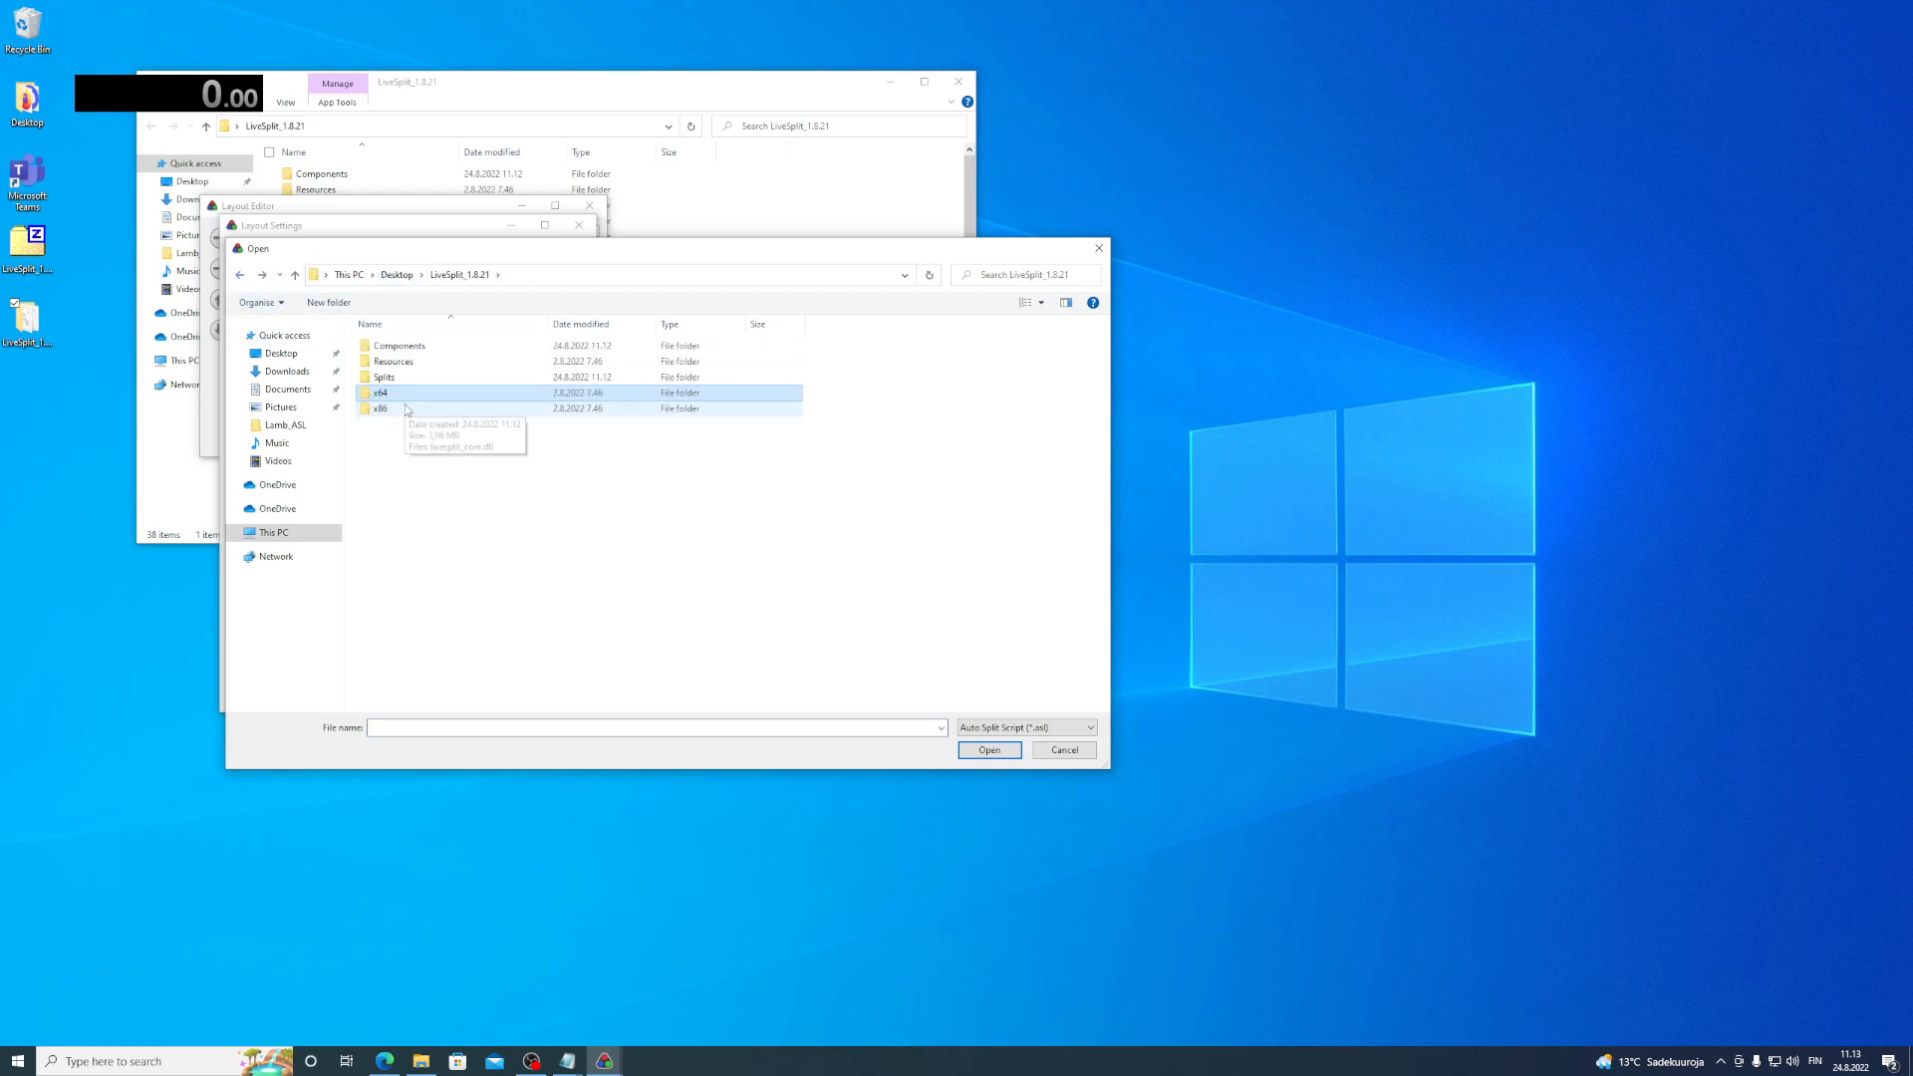
pyautogui.doubleClick(398, 390)
pyautogui.click(397, 354)
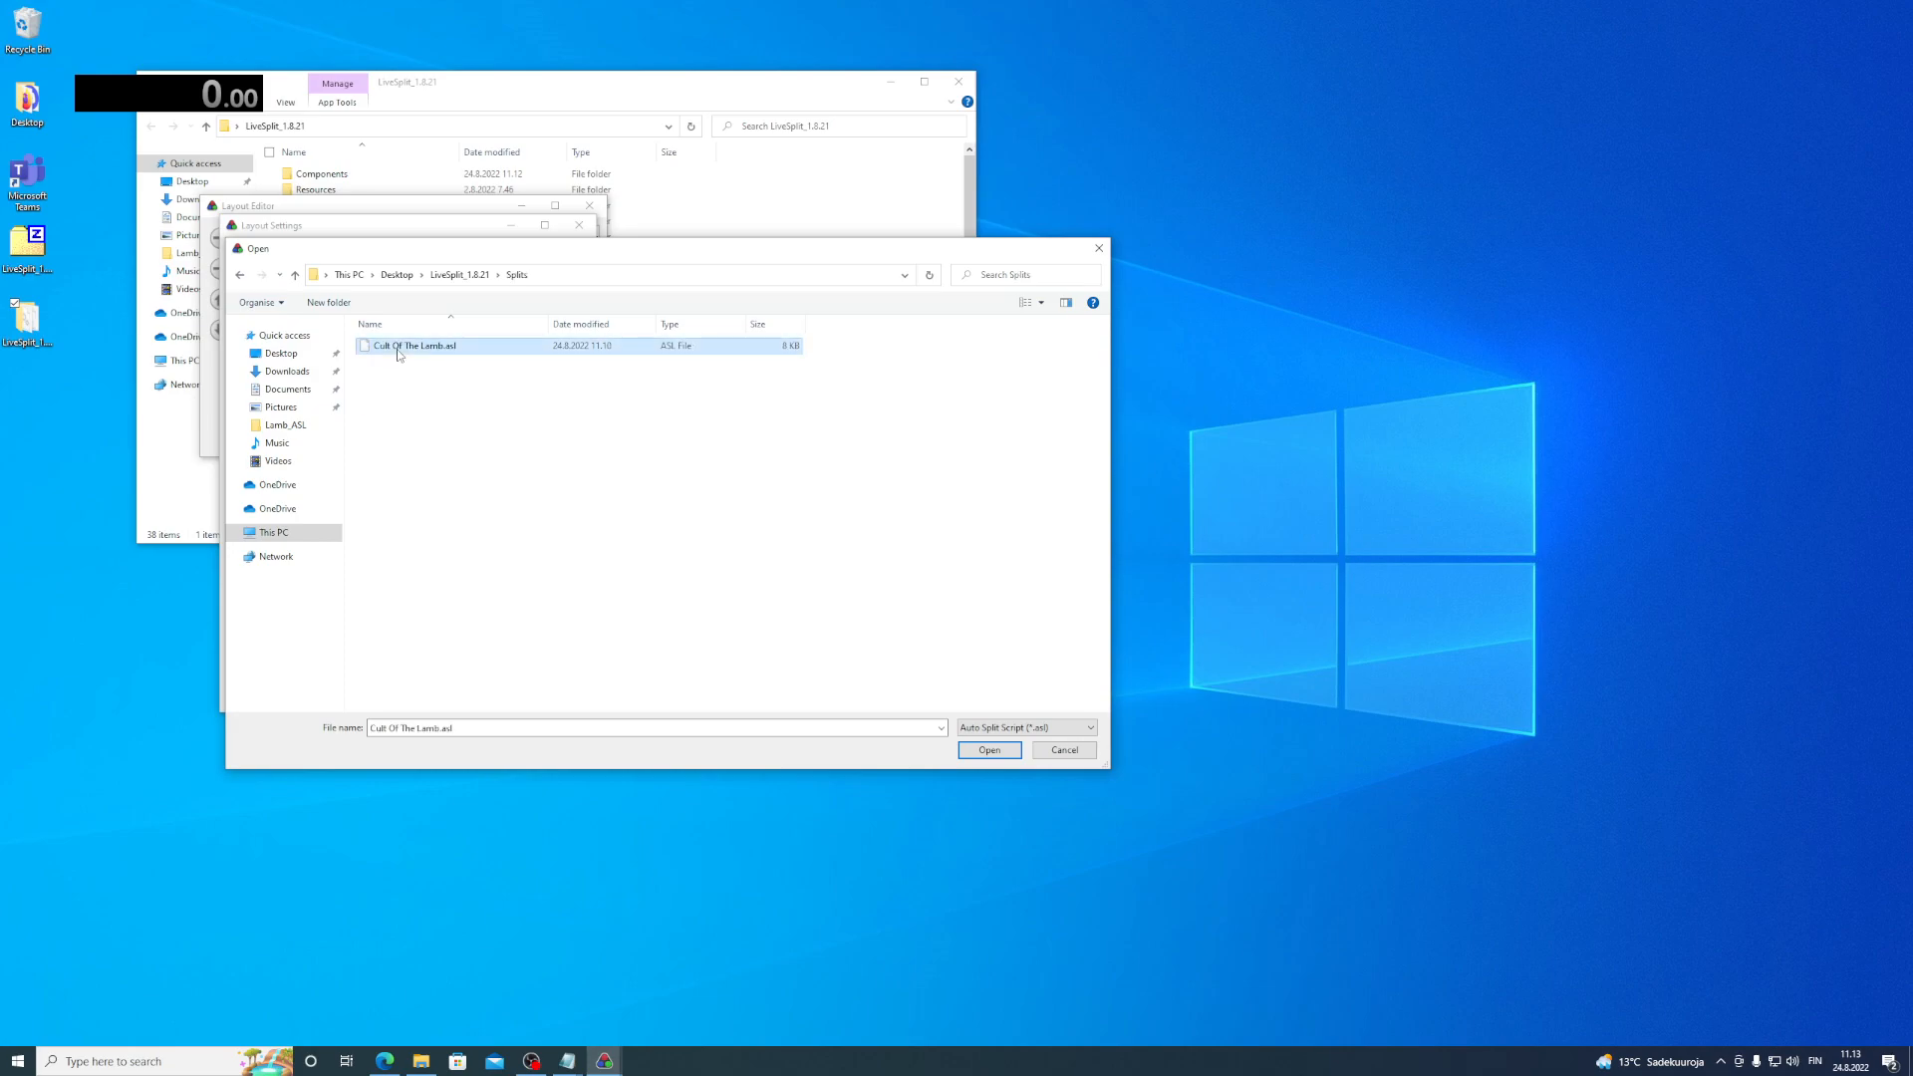
pyautogui.click(989, 751)
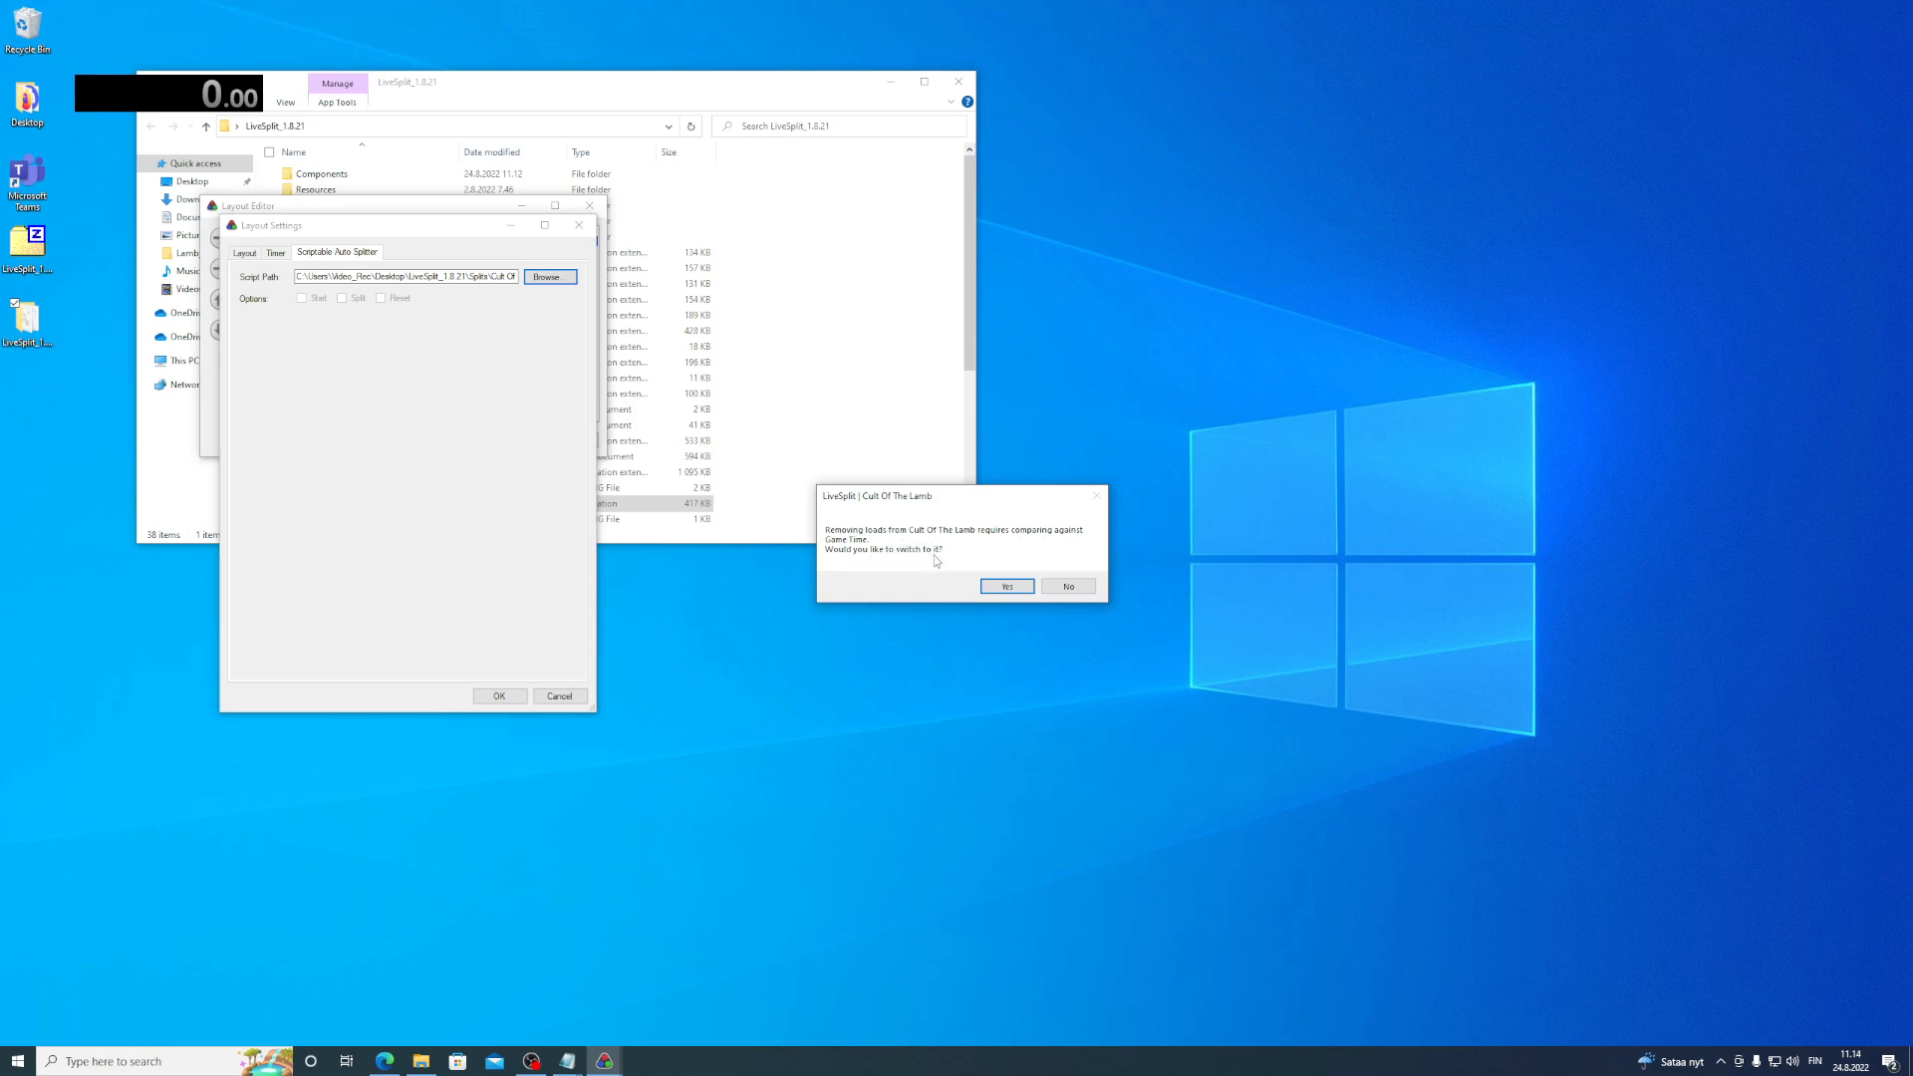
pyautogui.click(1007, 586)
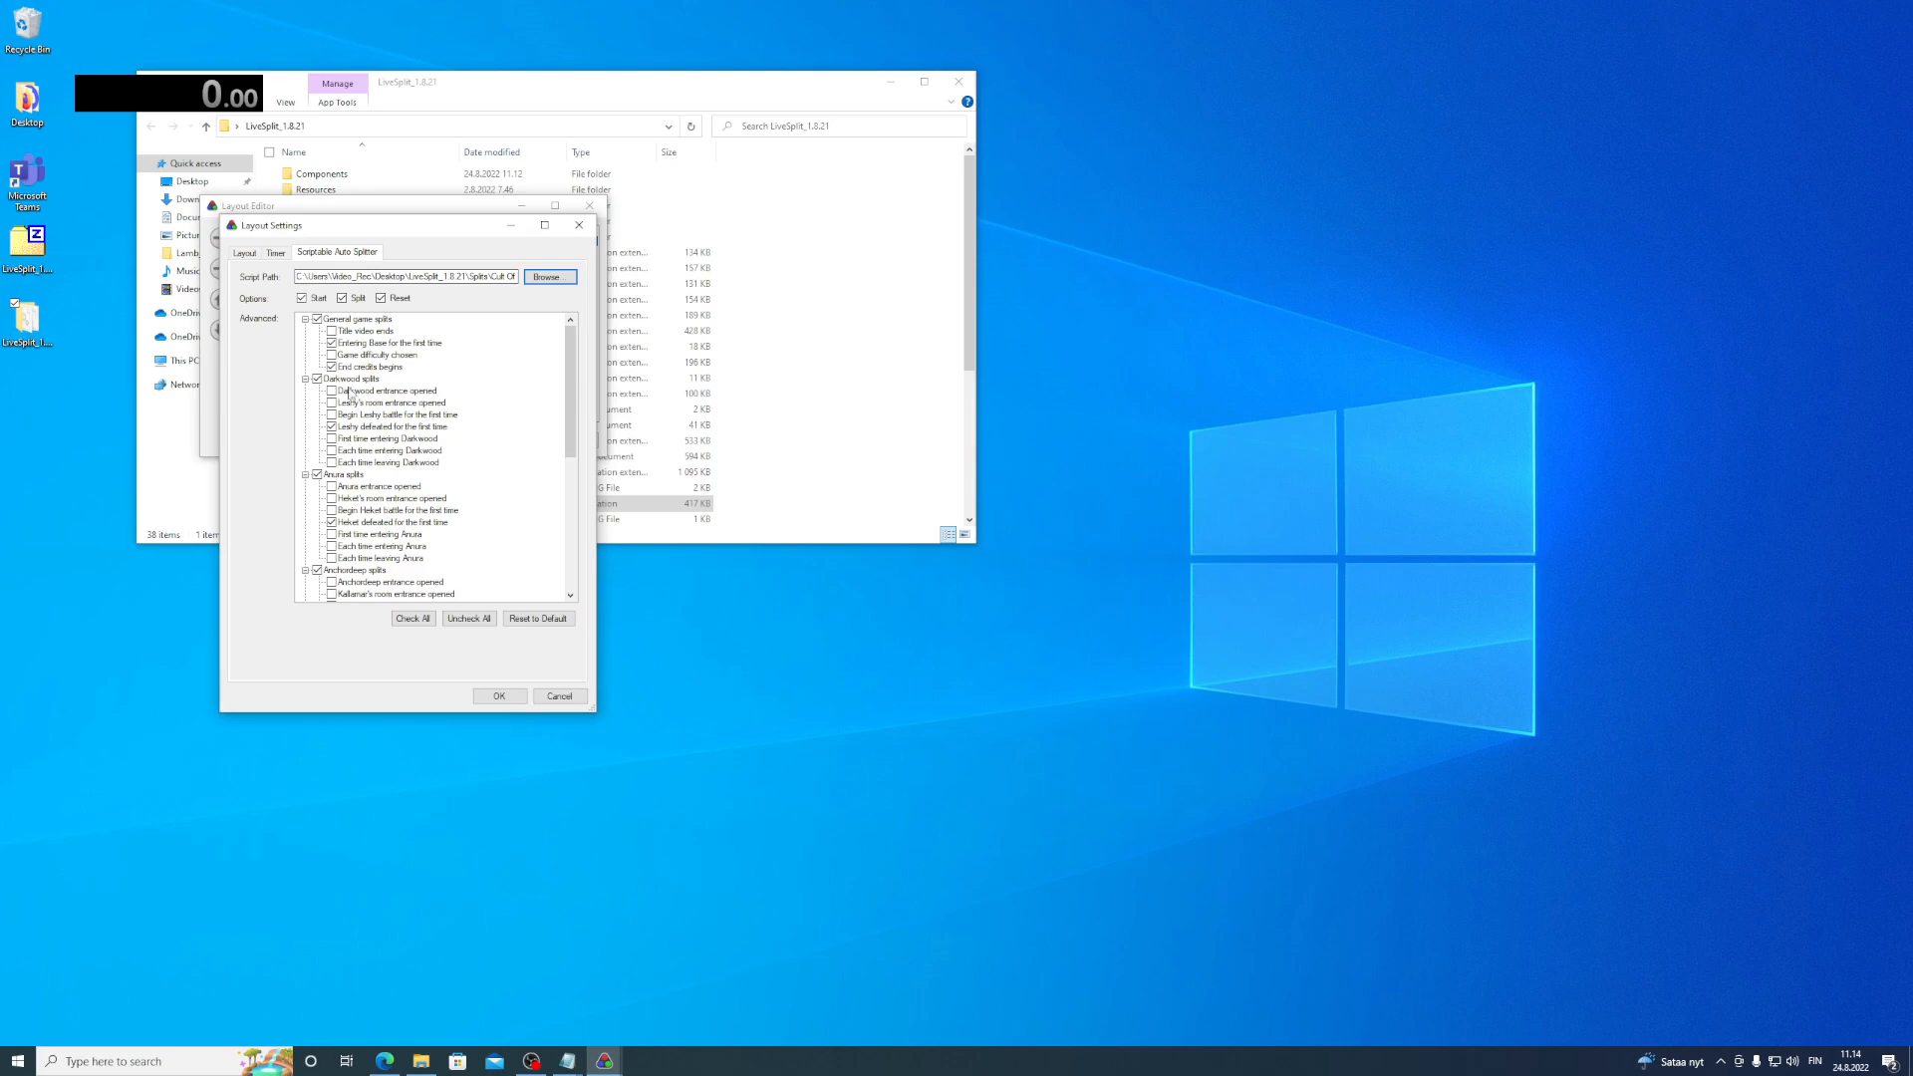
# - Disable the Entering Base for the first time split and enable Darkwood entrance opened, Fleece unlock splits and Golden Fleece
pyautogui.scroll(-5, 344, 388)
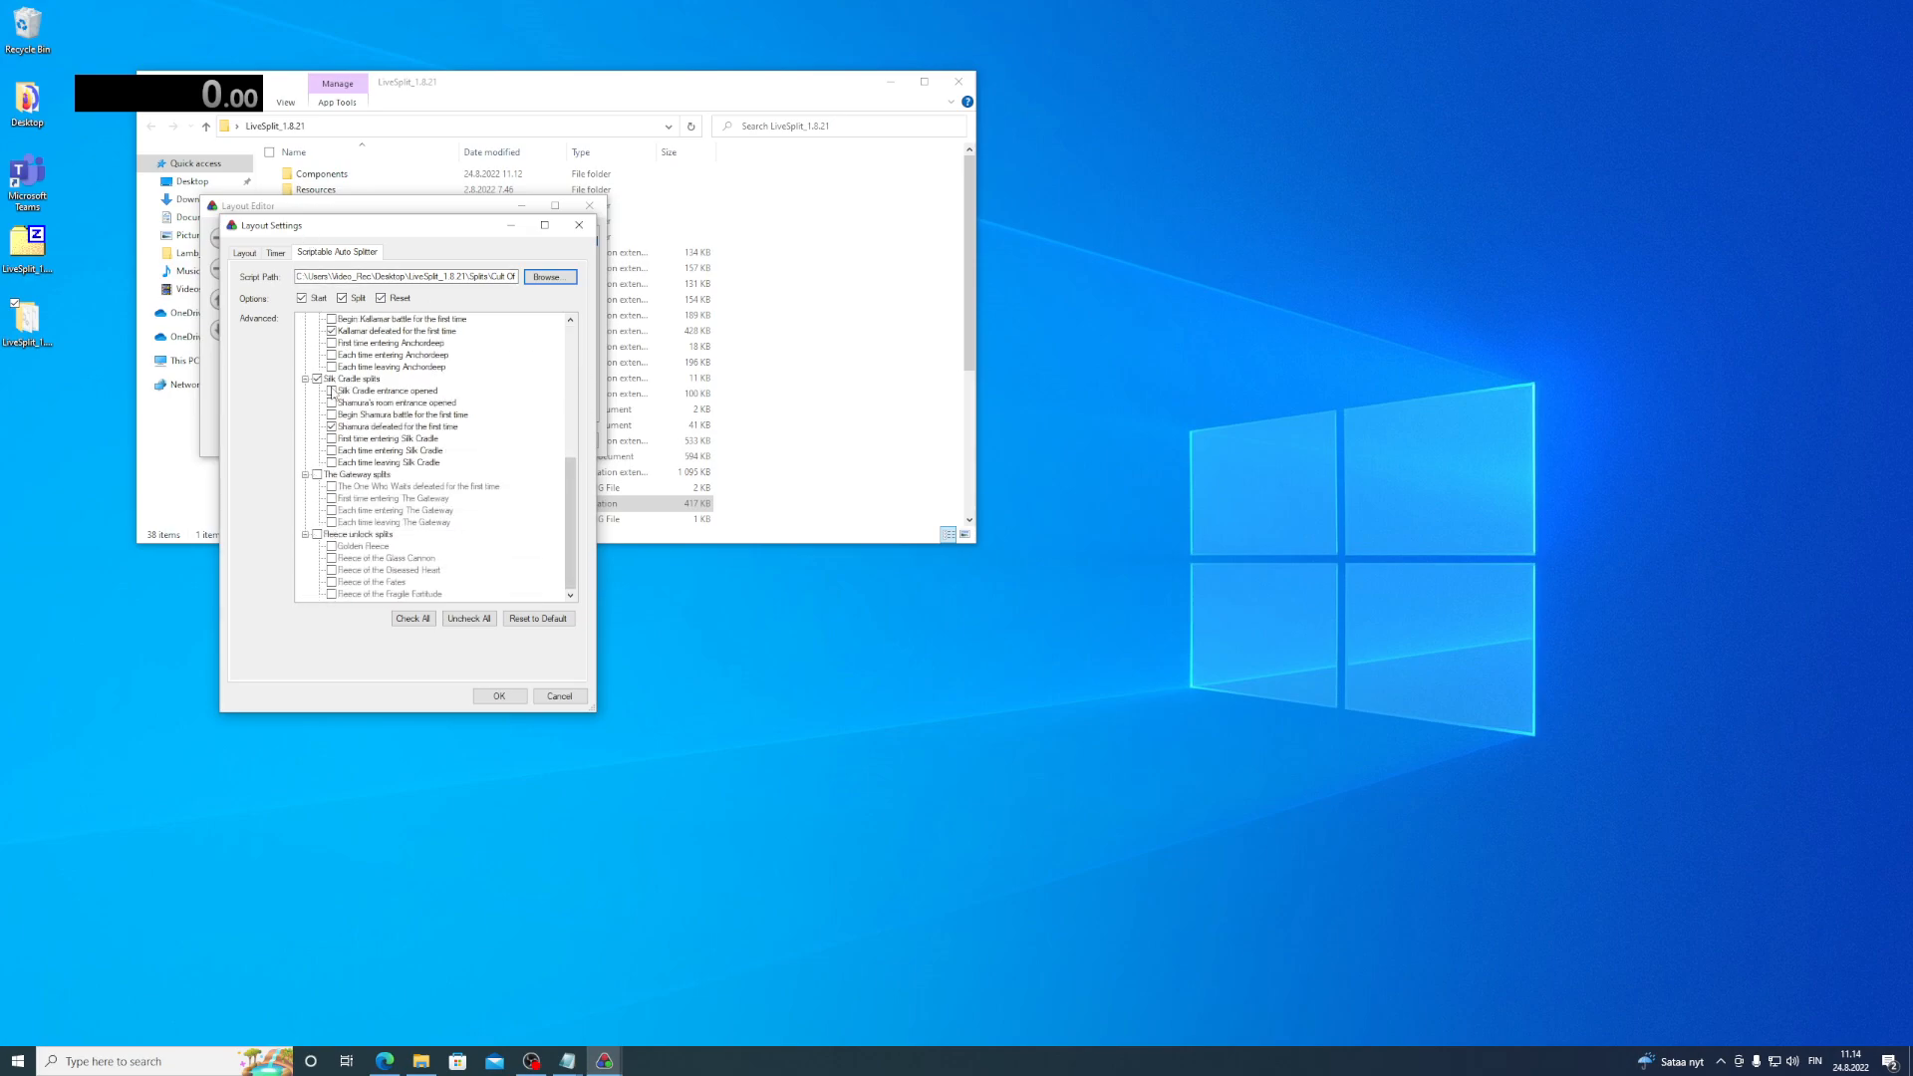
pyautogui.scroll(5, 356, 491)
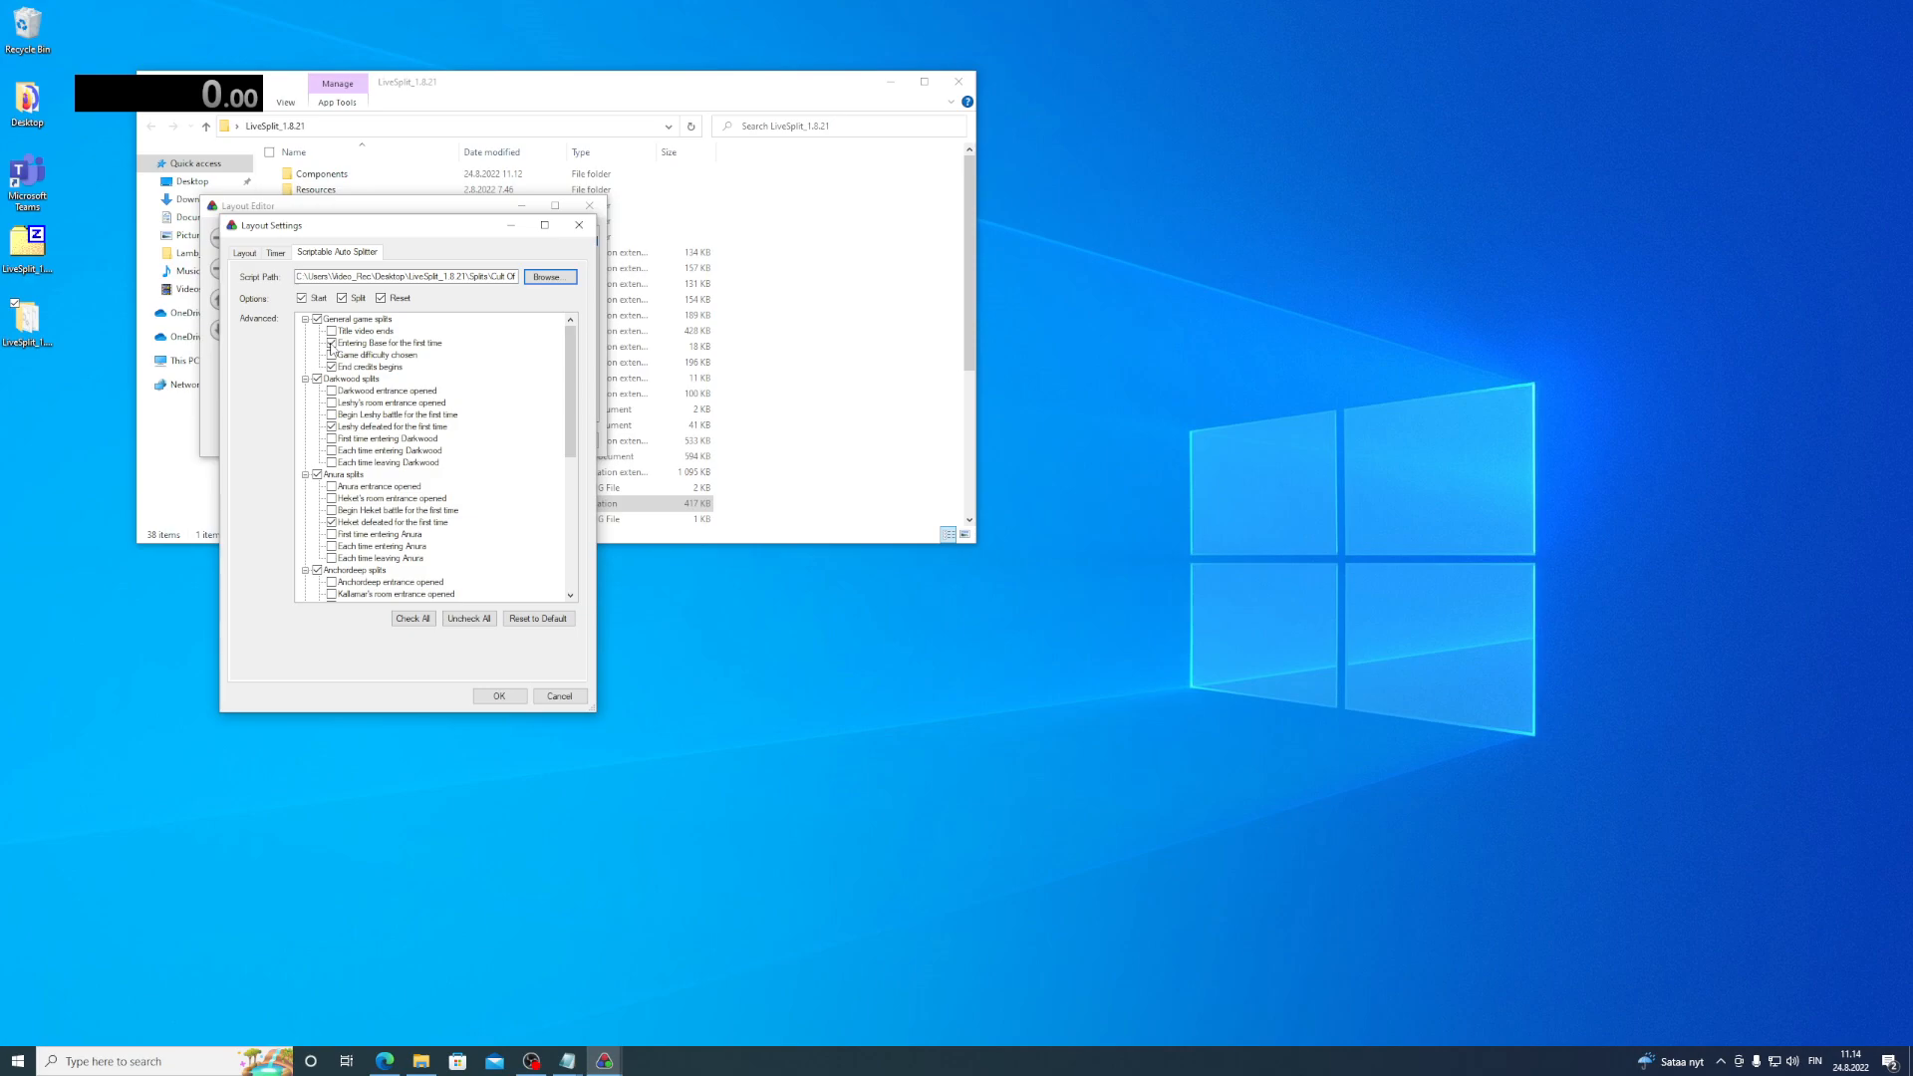
pyautogui.click(331, 344)
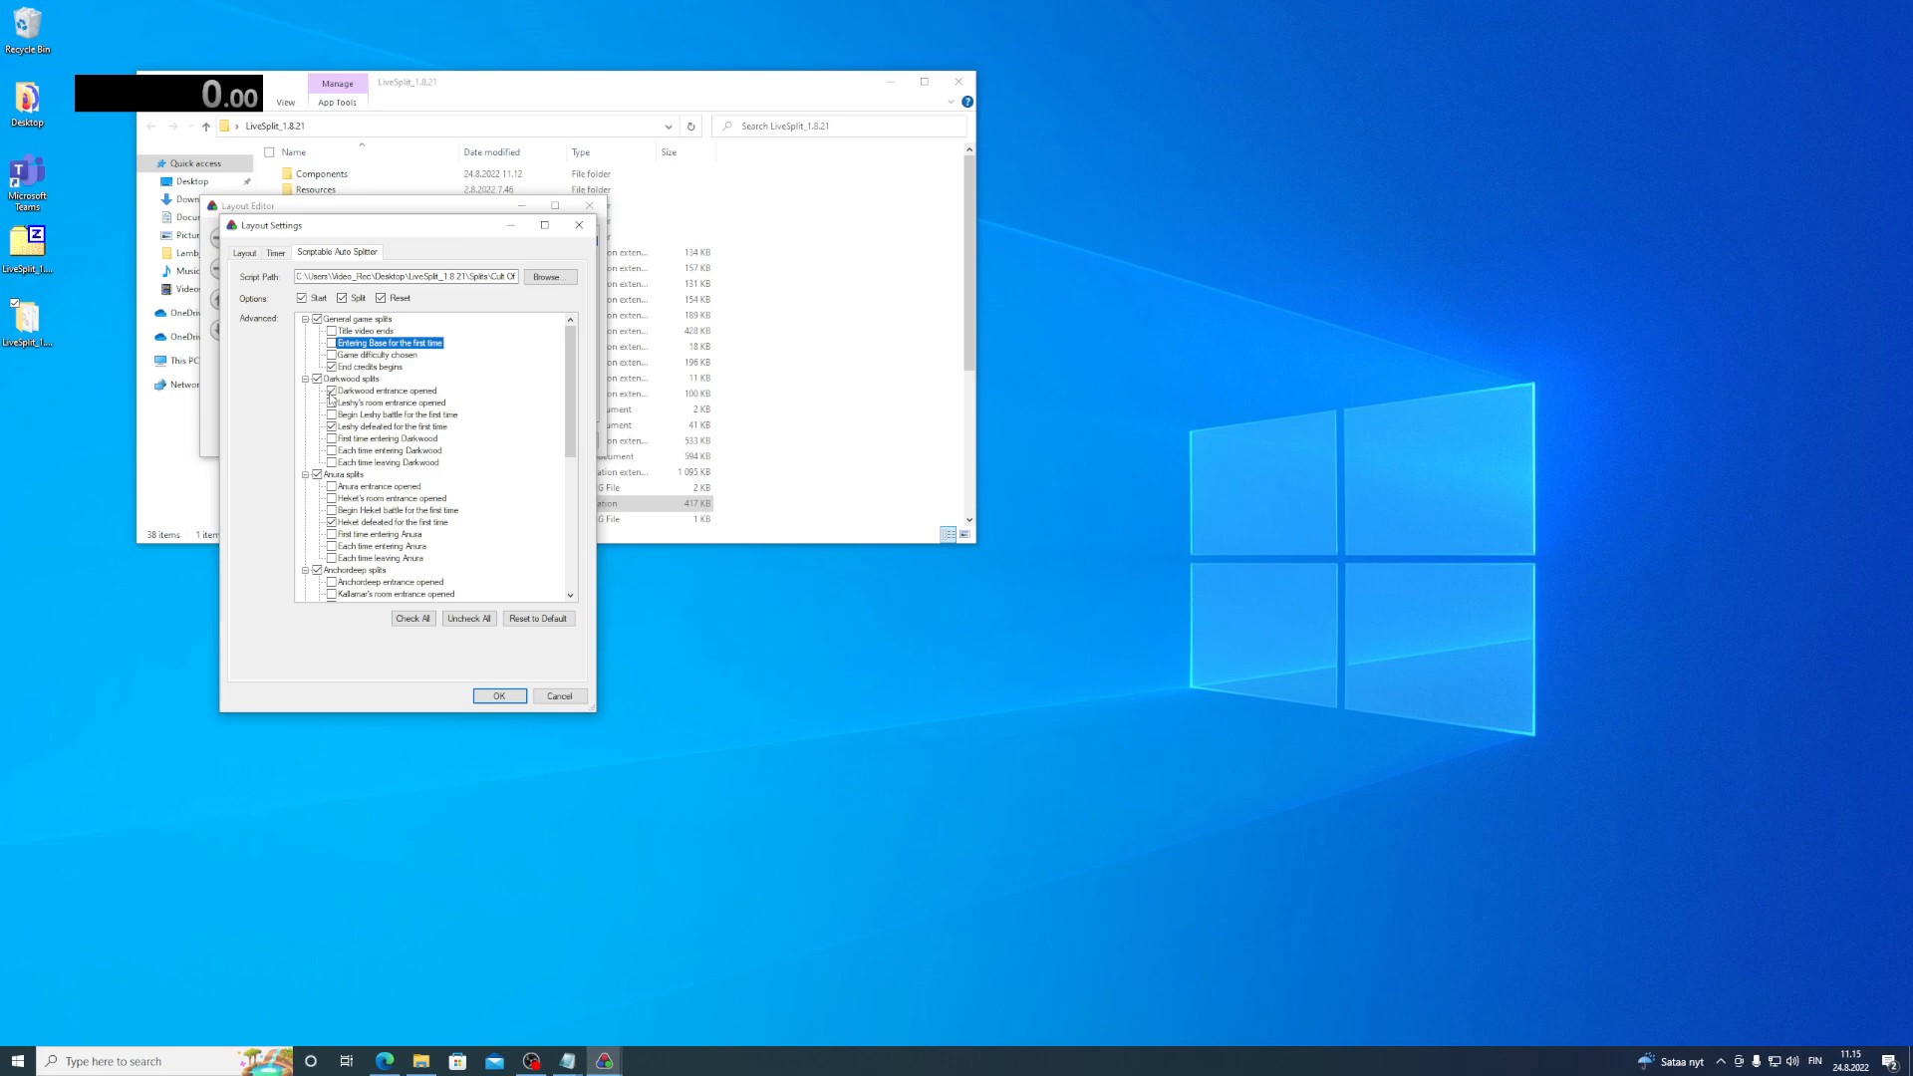
pyautogui.click(333, 392)
pyautogui.scroll(-1, 374, 476)
pyautogui.scroll(-8, 375, 476)
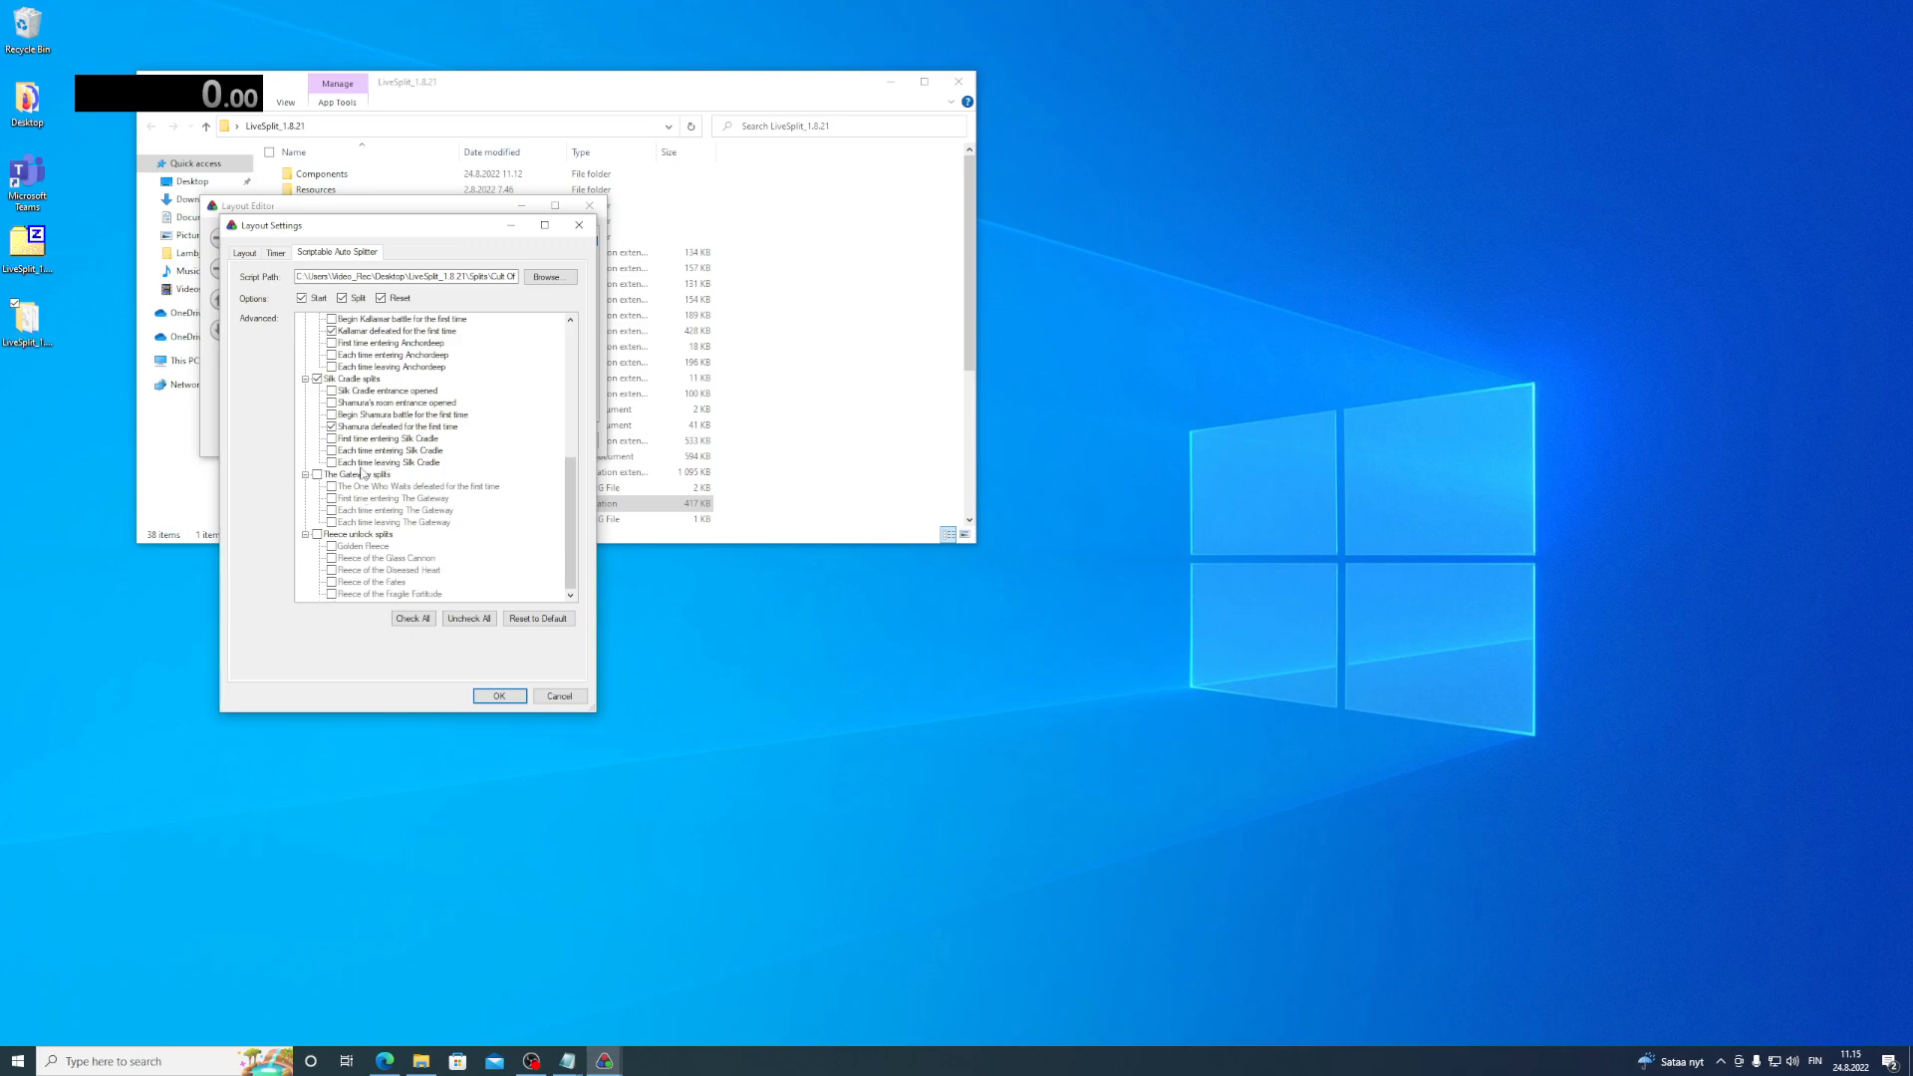
pyautogui.click(333, 547)
pyautogui.click(331, 547)
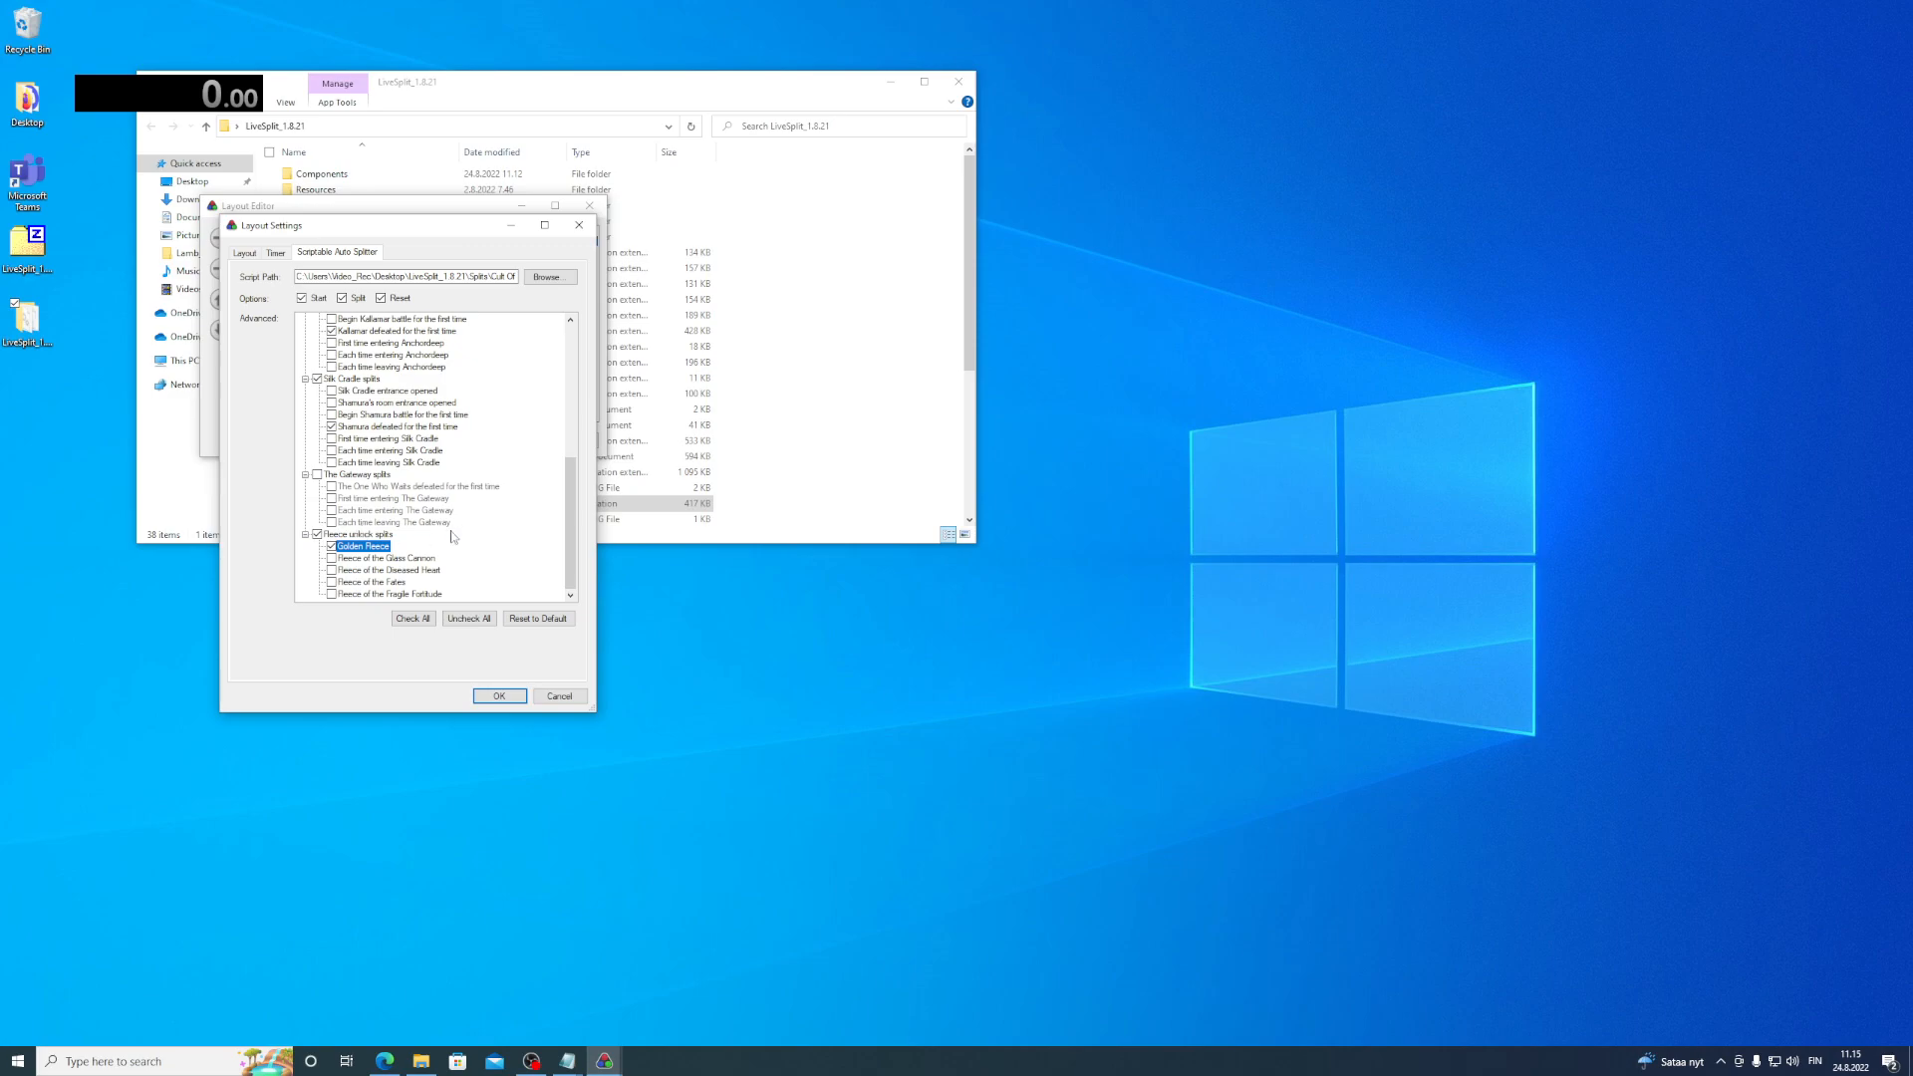
# - Review which splits are enabled in each area group of the auto splitter's advanced options
pyautogui.scroll(10, 475, 536)
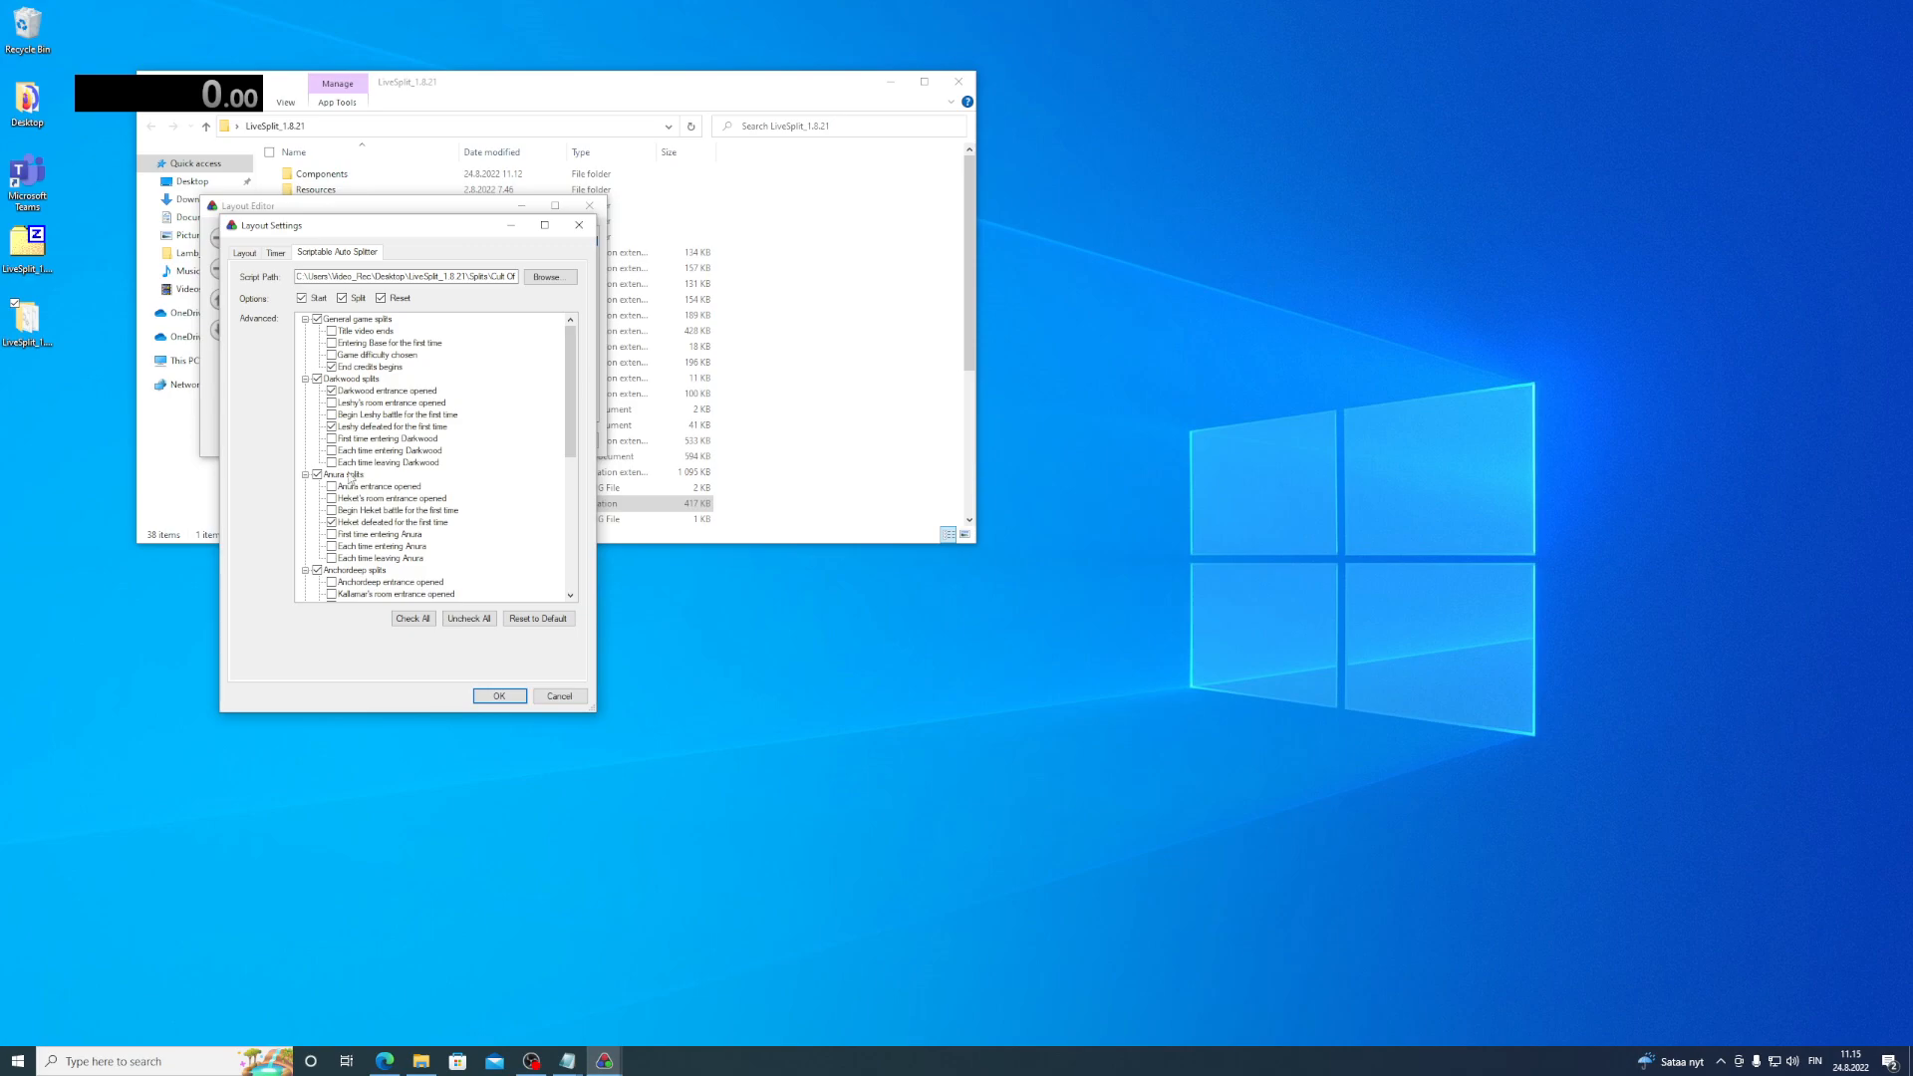
pyautogui.scroll(-6, 349, 533)
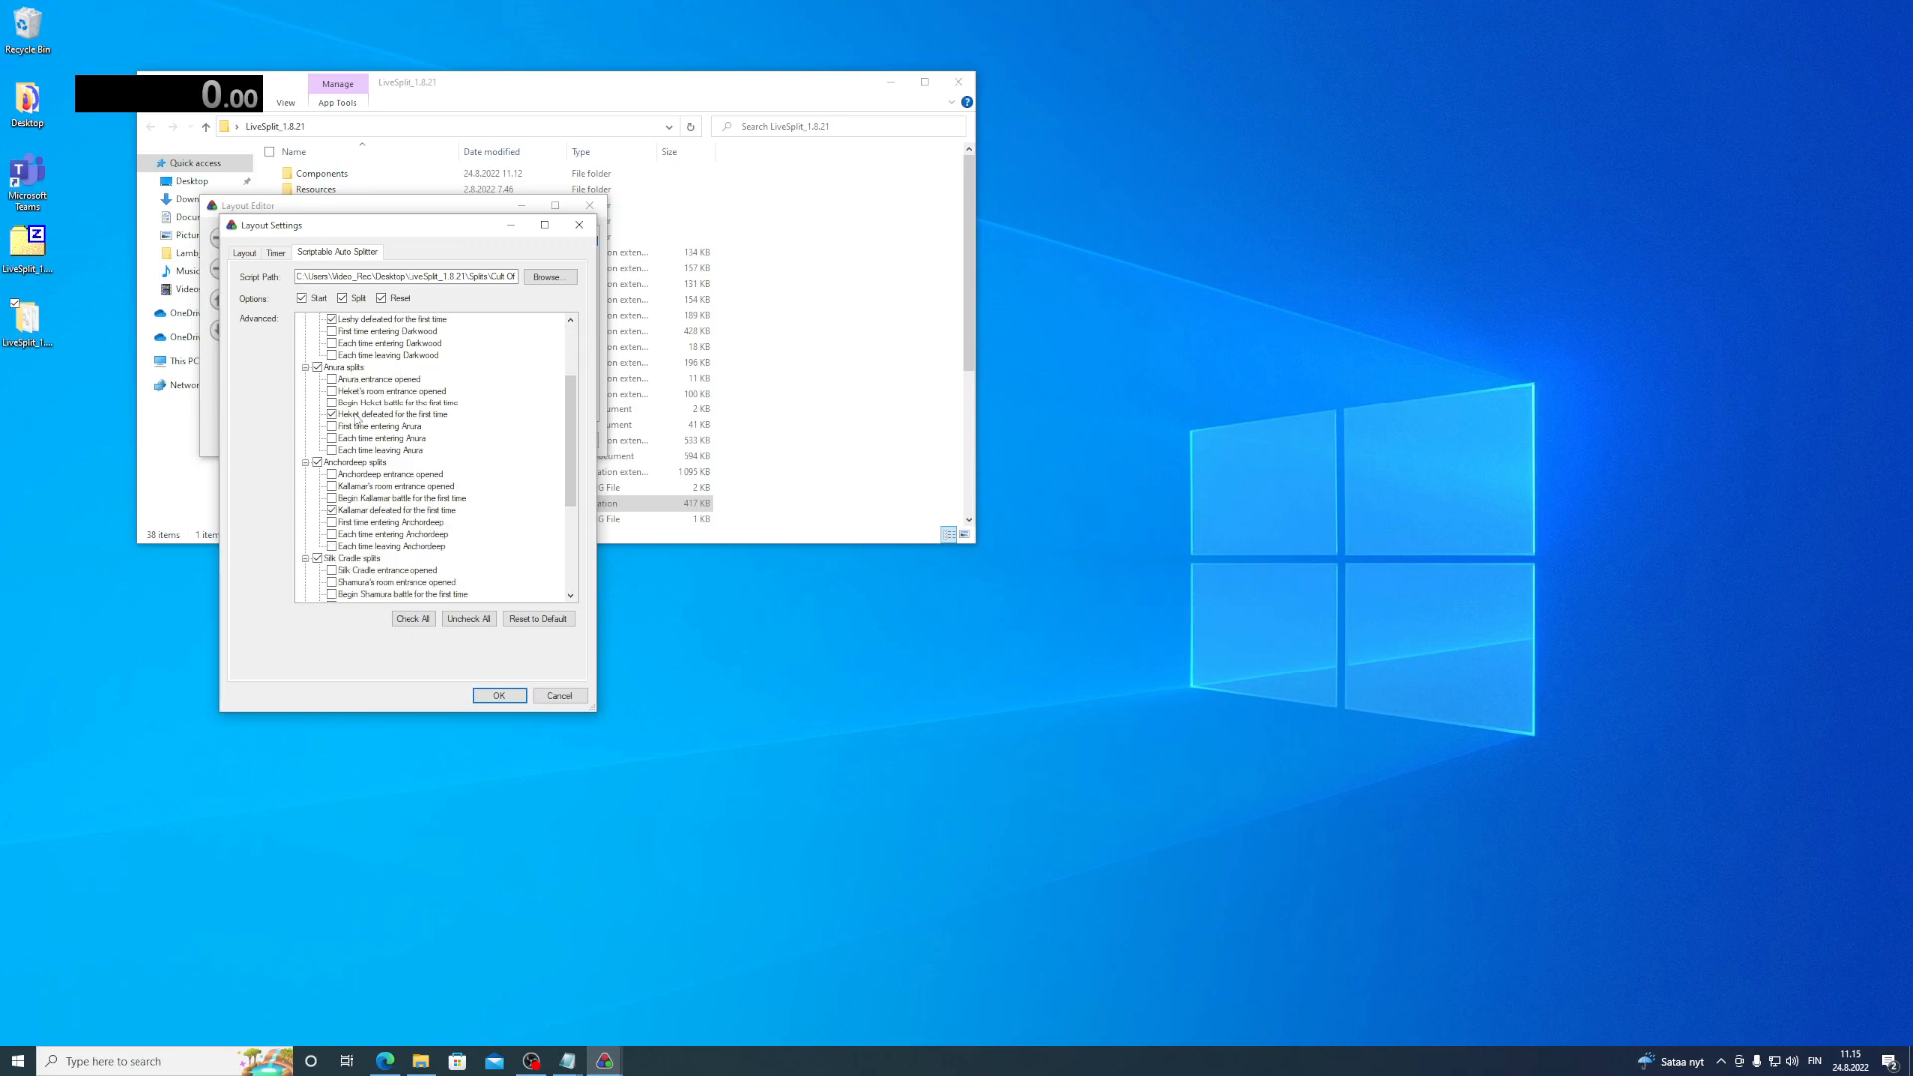
pyautogui.scroll(6, 359, 544)
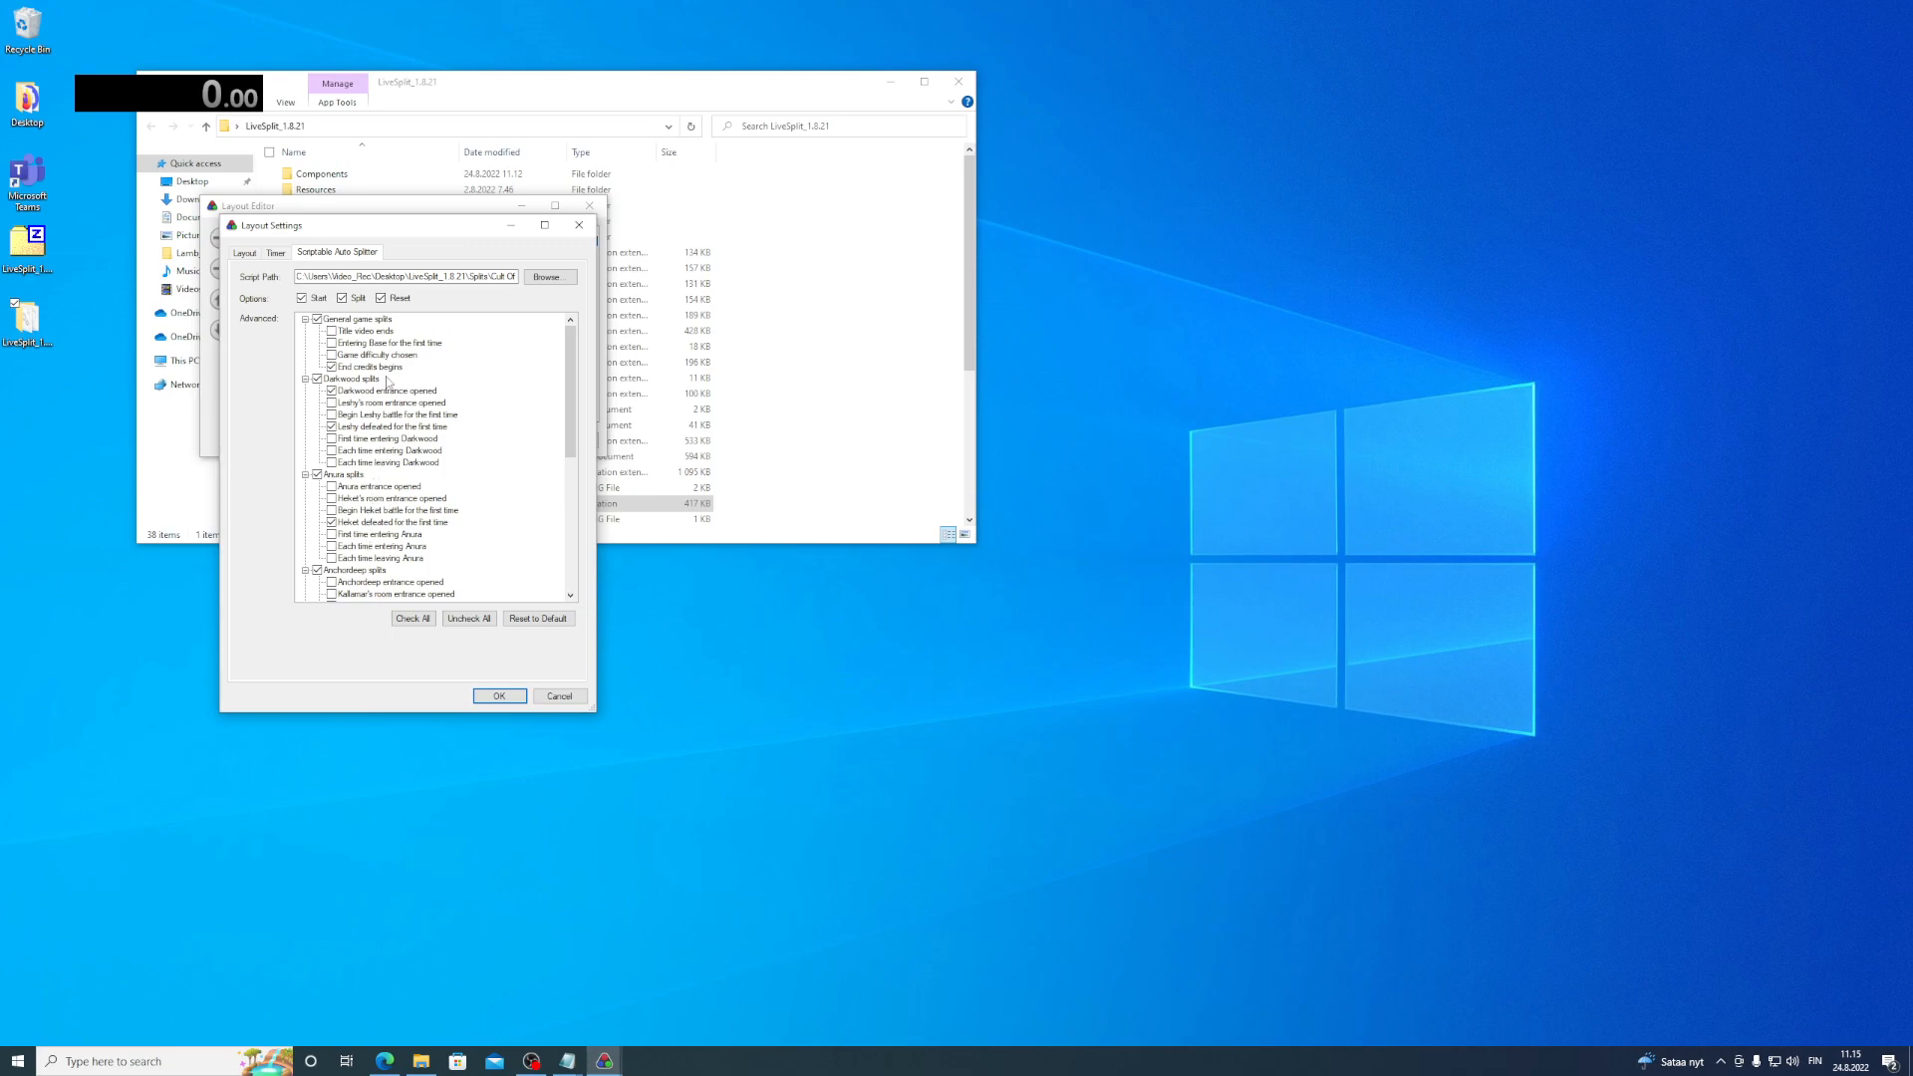
pyautogui.scroll(-3, 354, 439)
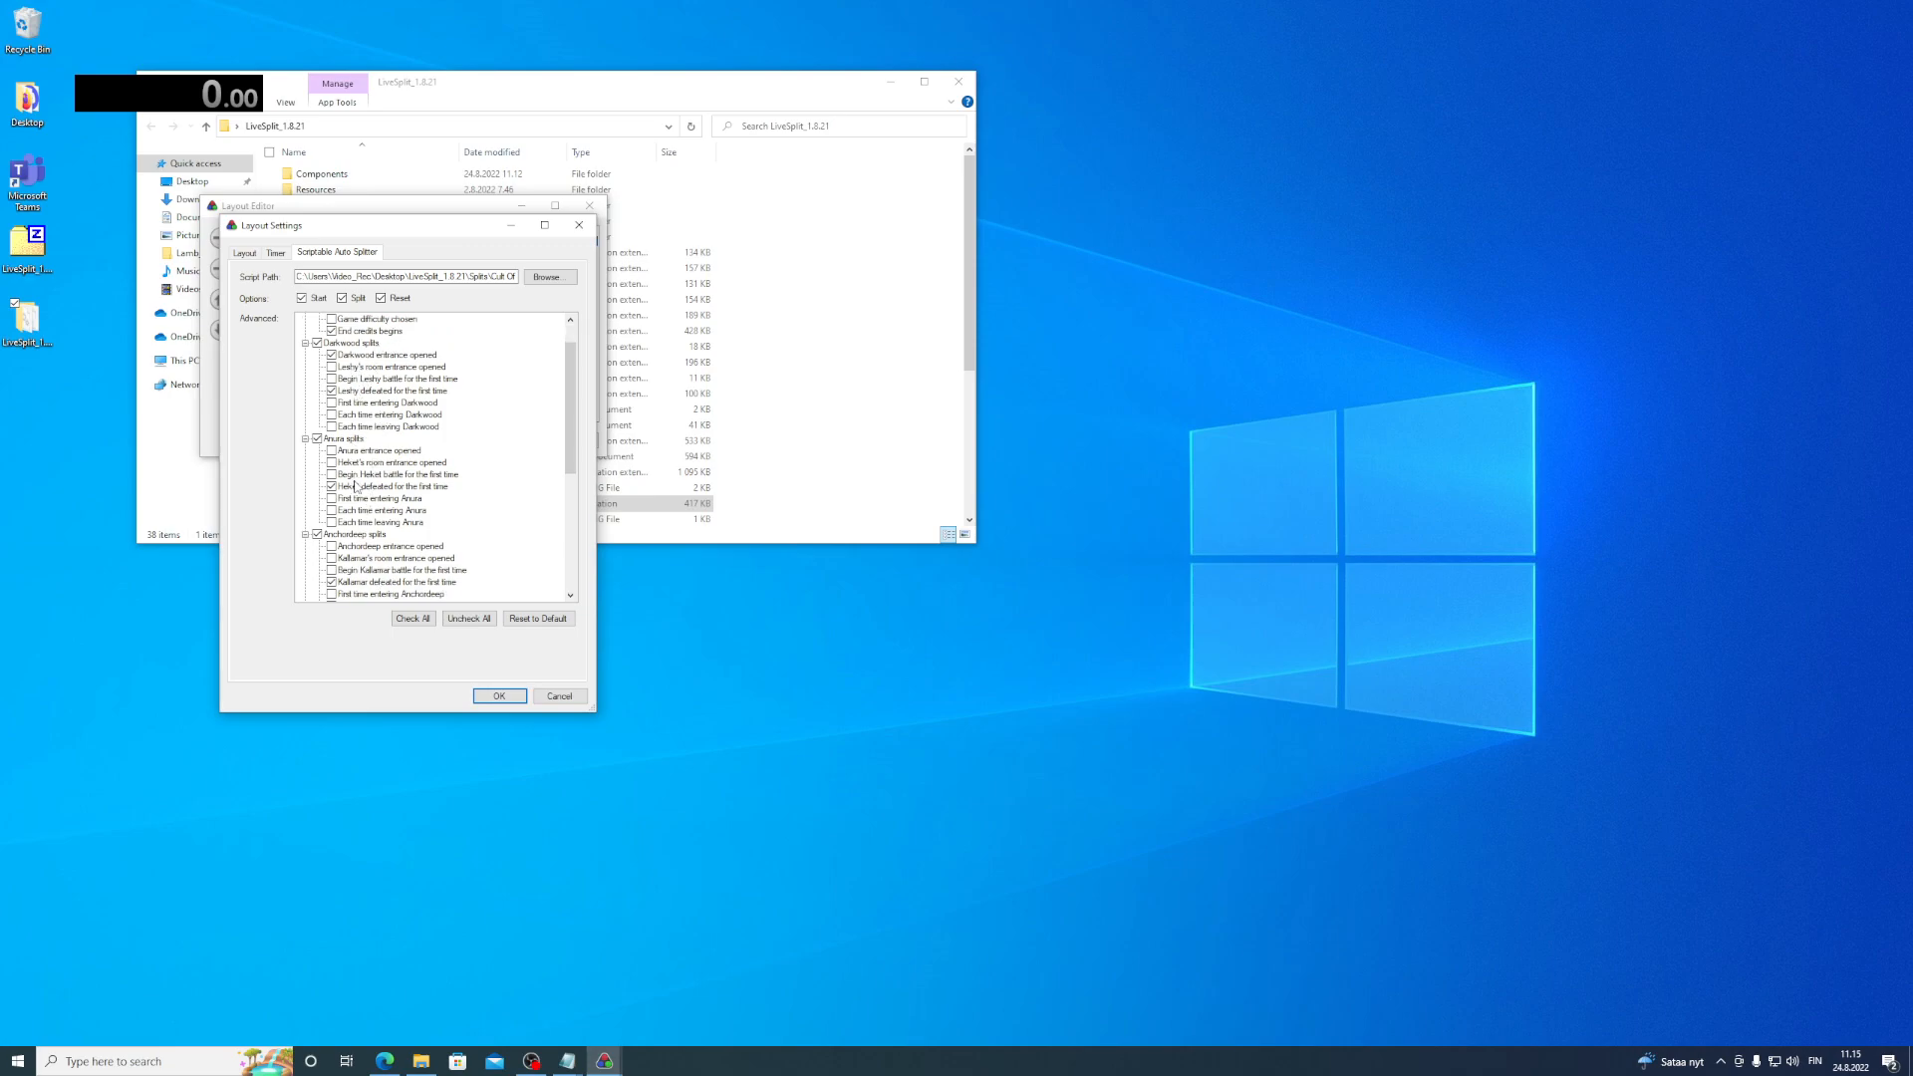
pyautogui.scroll(-4, 357, 512)
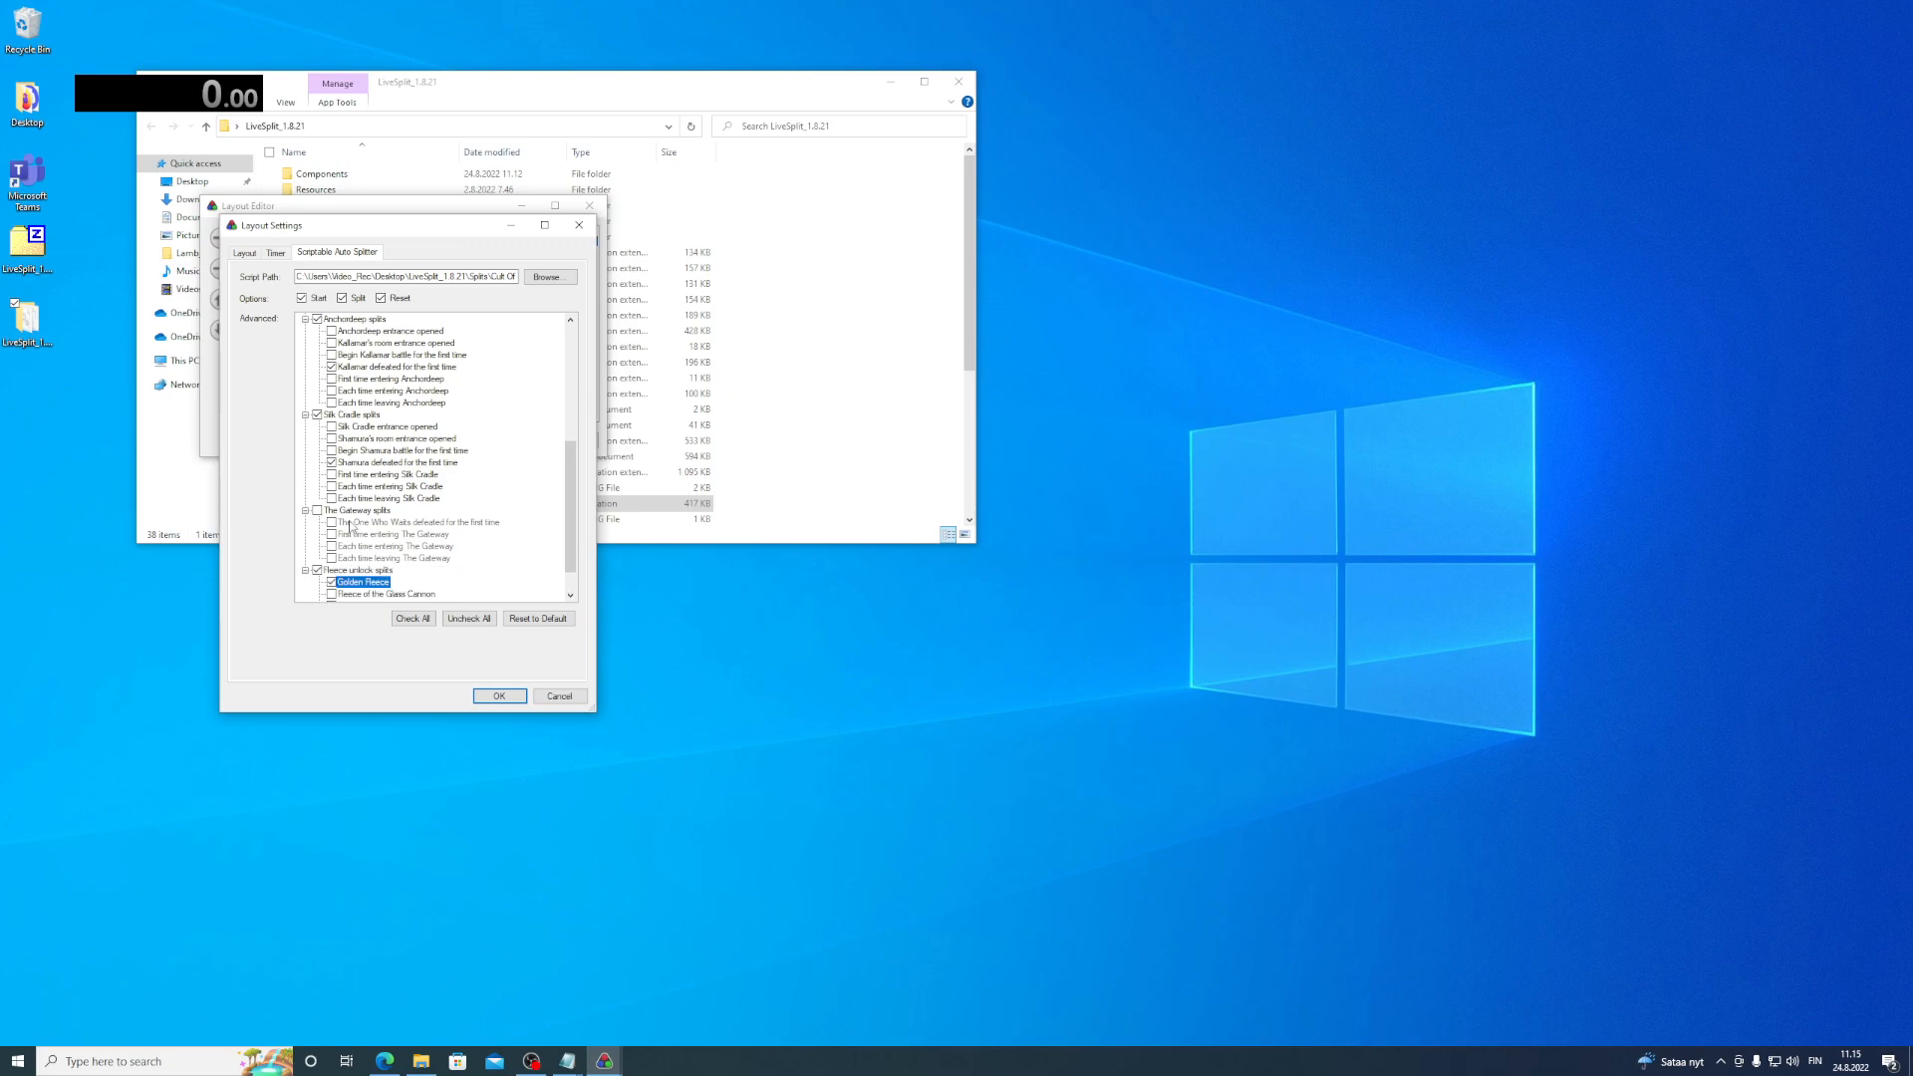
pyautogui.scroll(-1, 372, 538)
pyautogui.scroll(8, 371, 544)
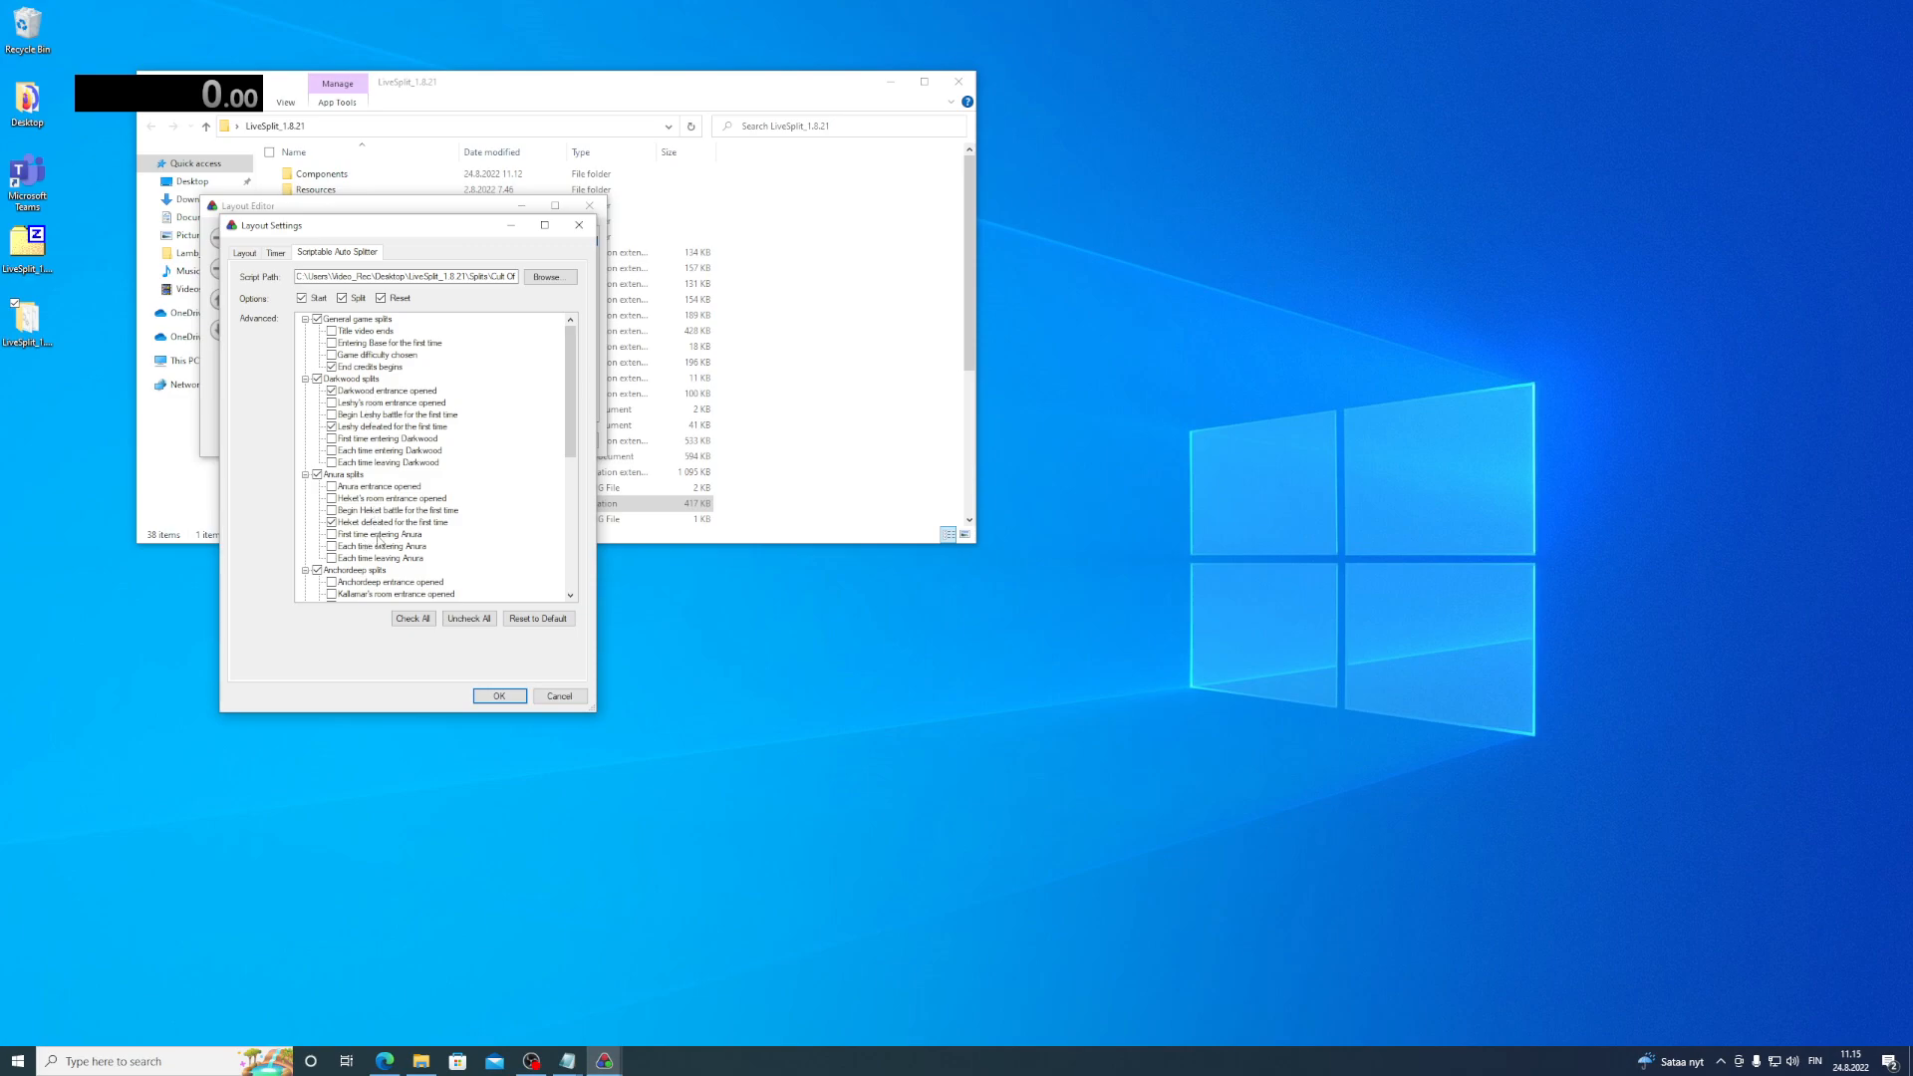
pyautogui.scroll(-4, 370, 510)
pyautogui.scroll(-4, 360, 550)
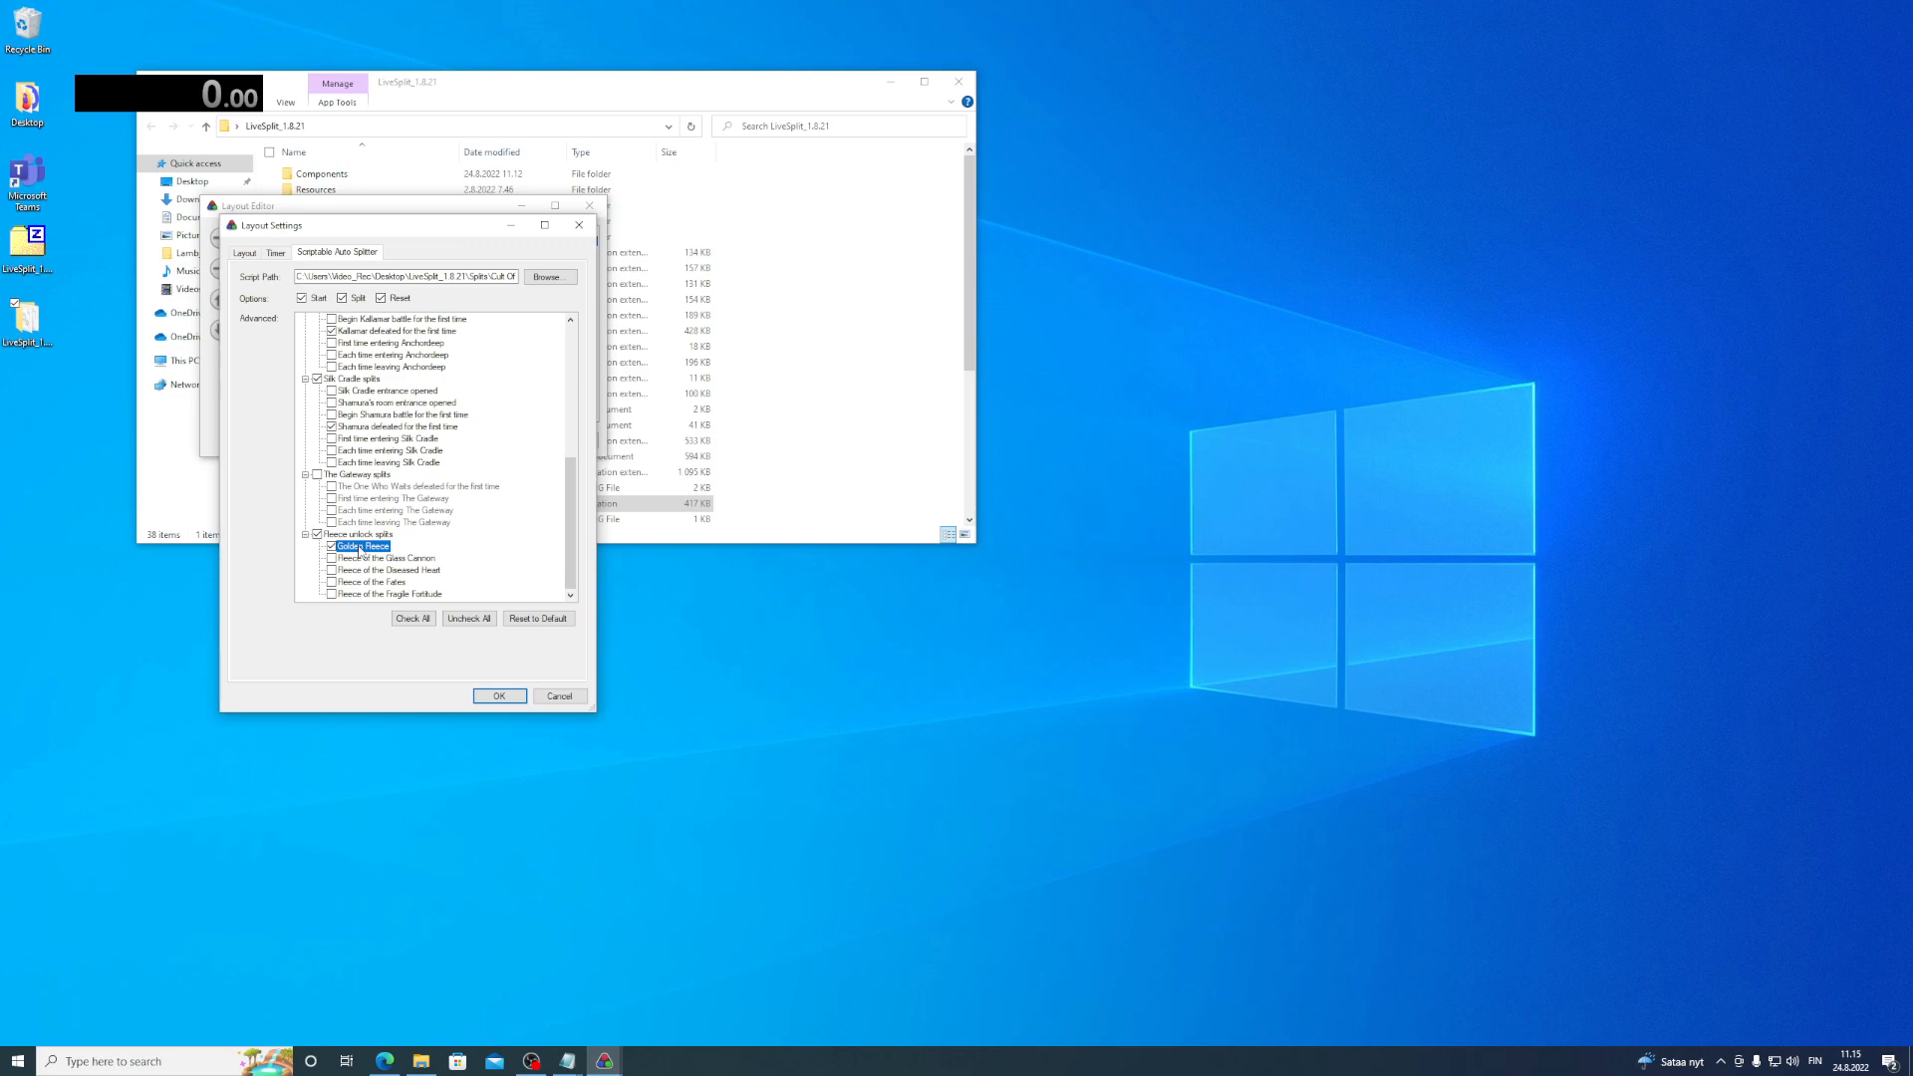
# - Accept the auto splitter settings and the layout changes
pyautogui.click(511, 697)
pyautogui.click(508, 441)
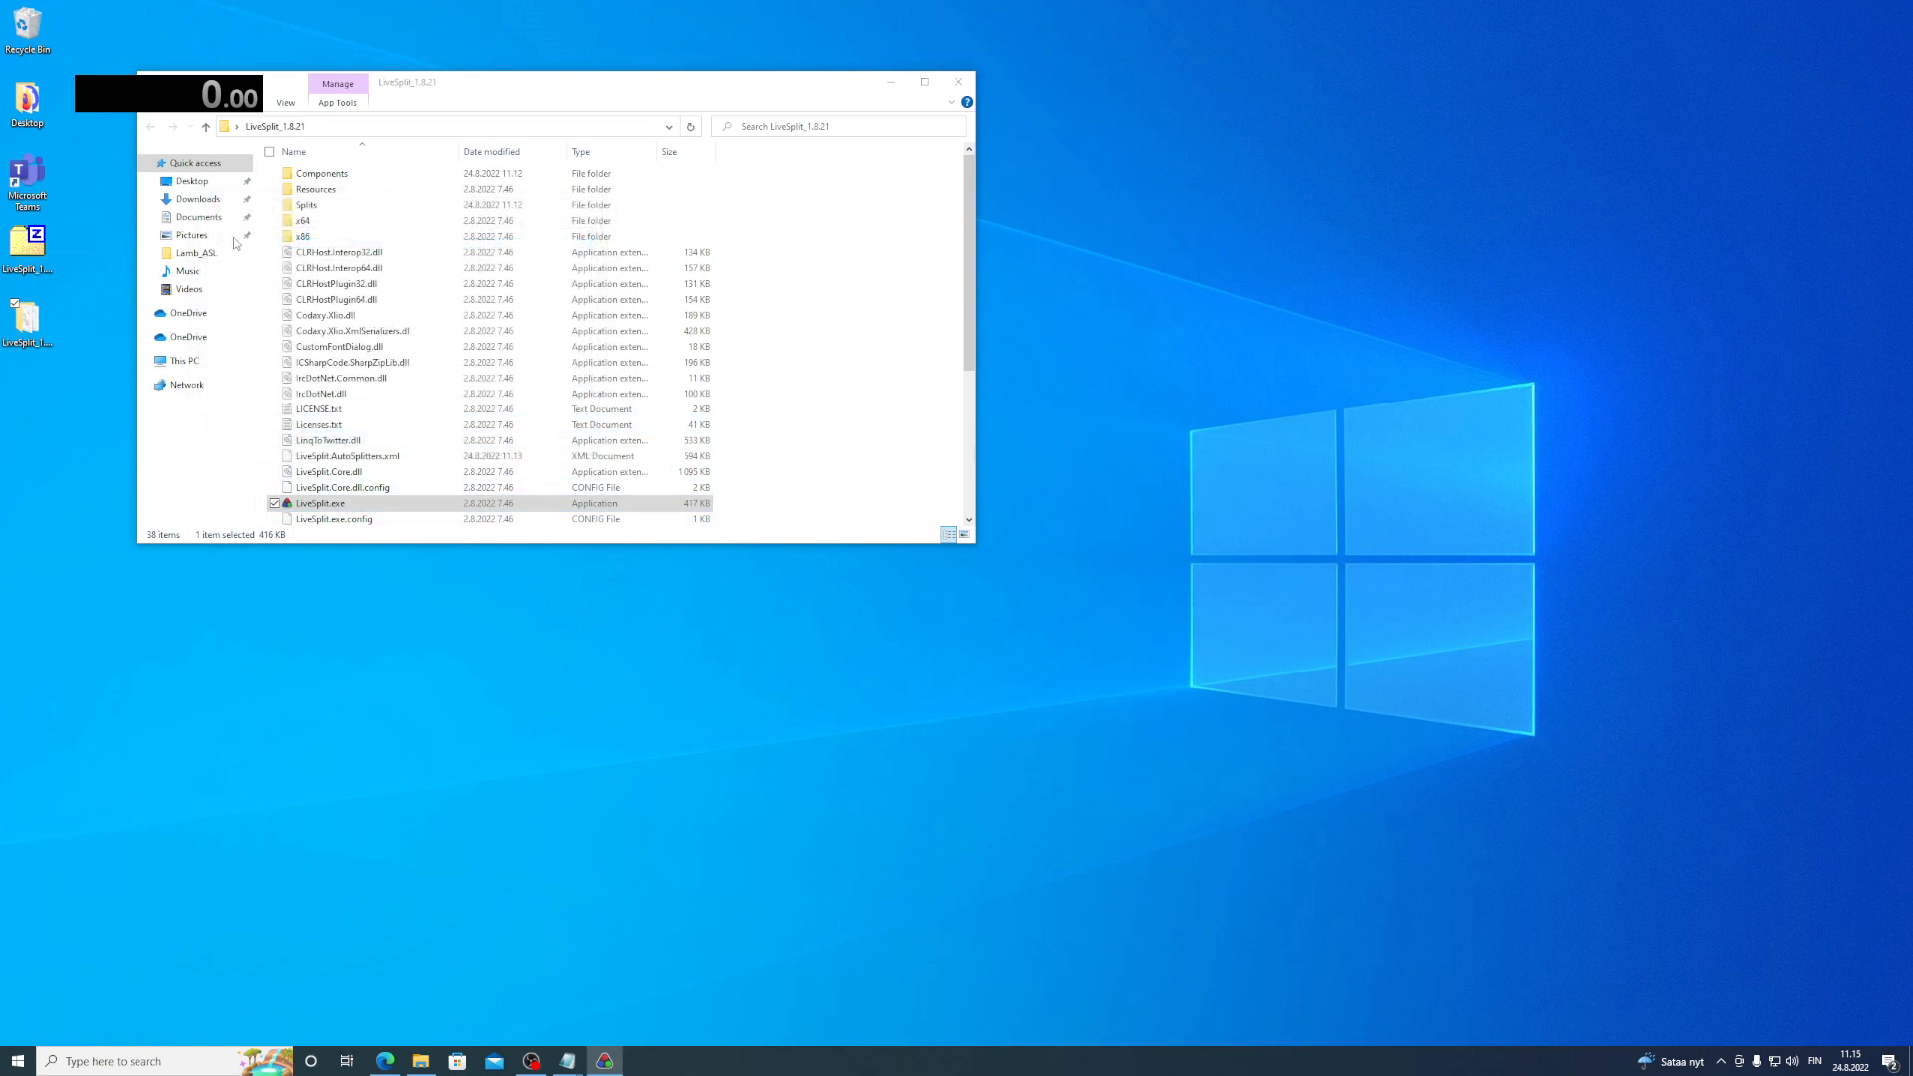
# - Open the timer's splits for editing and insert six more empty segments below the first one
pyautogui.rightClick(181, 92)
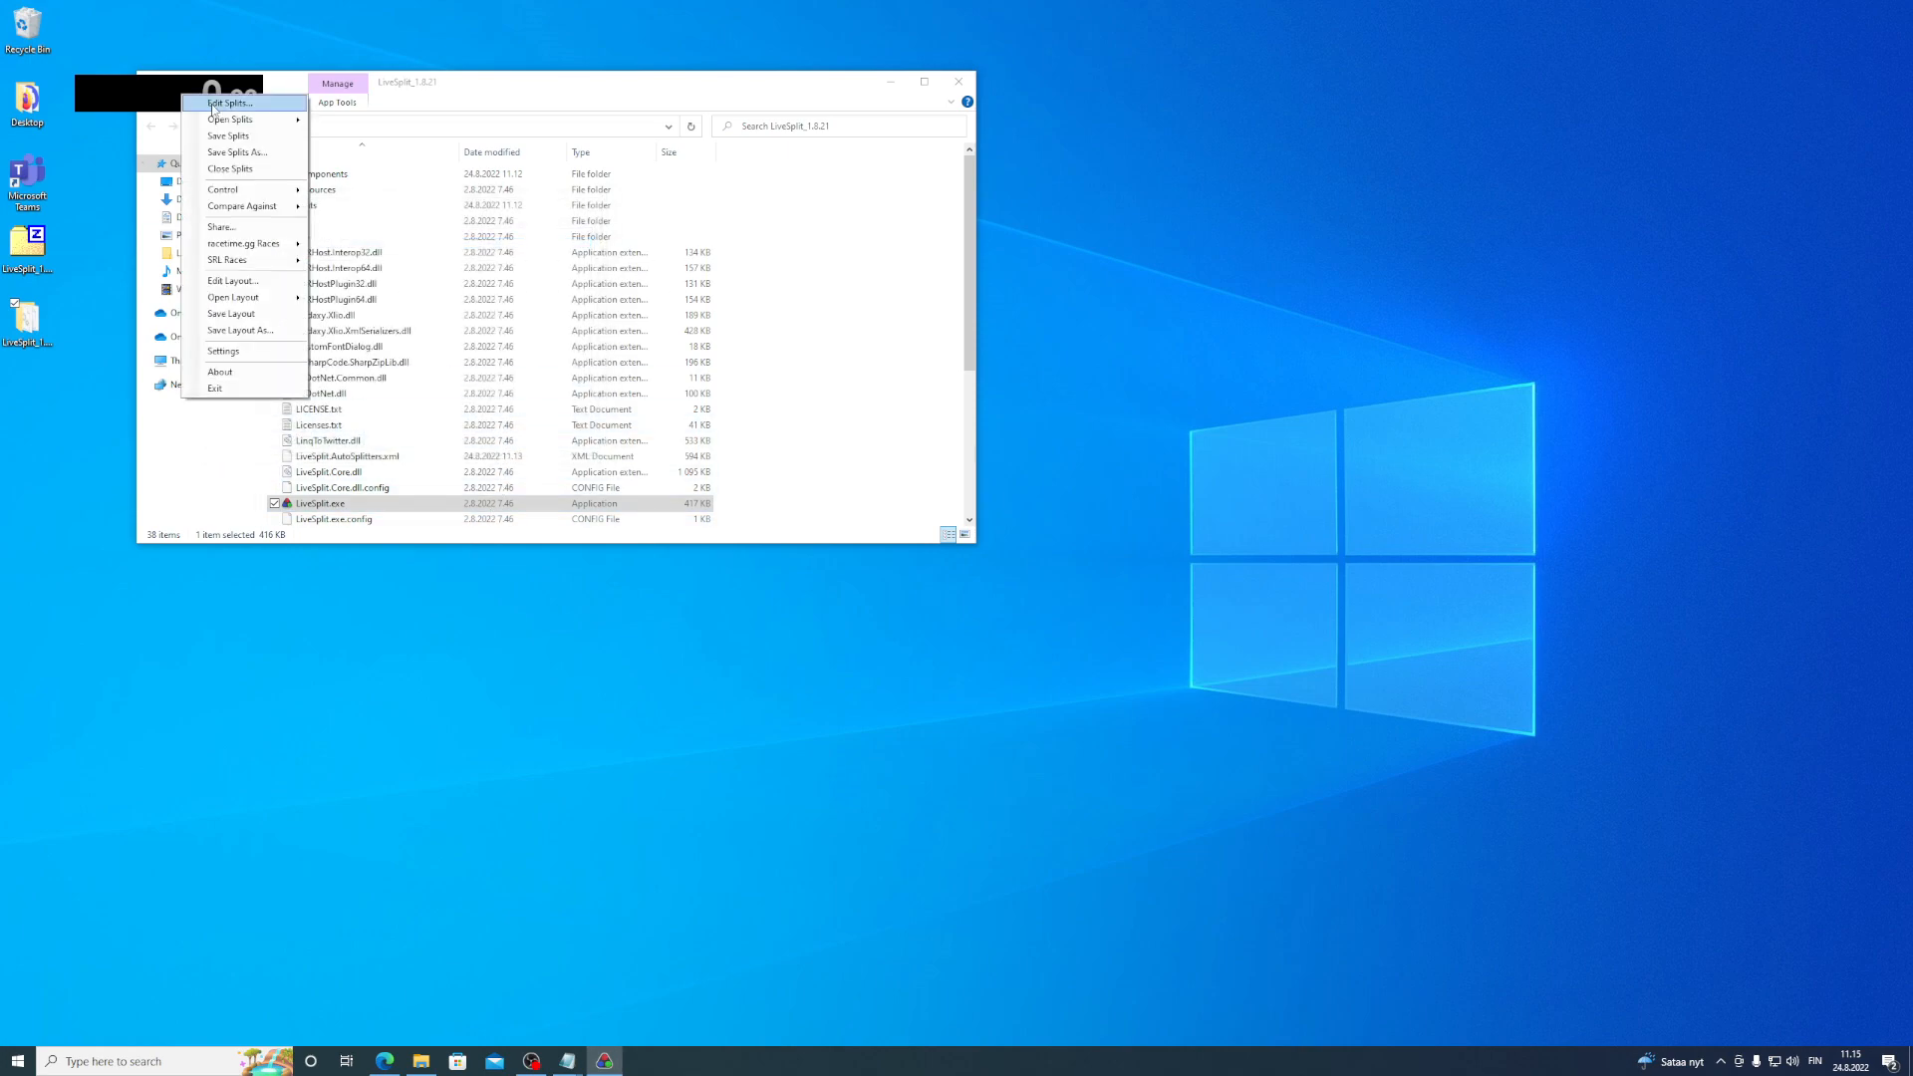
pyautogui.click(215, 106)
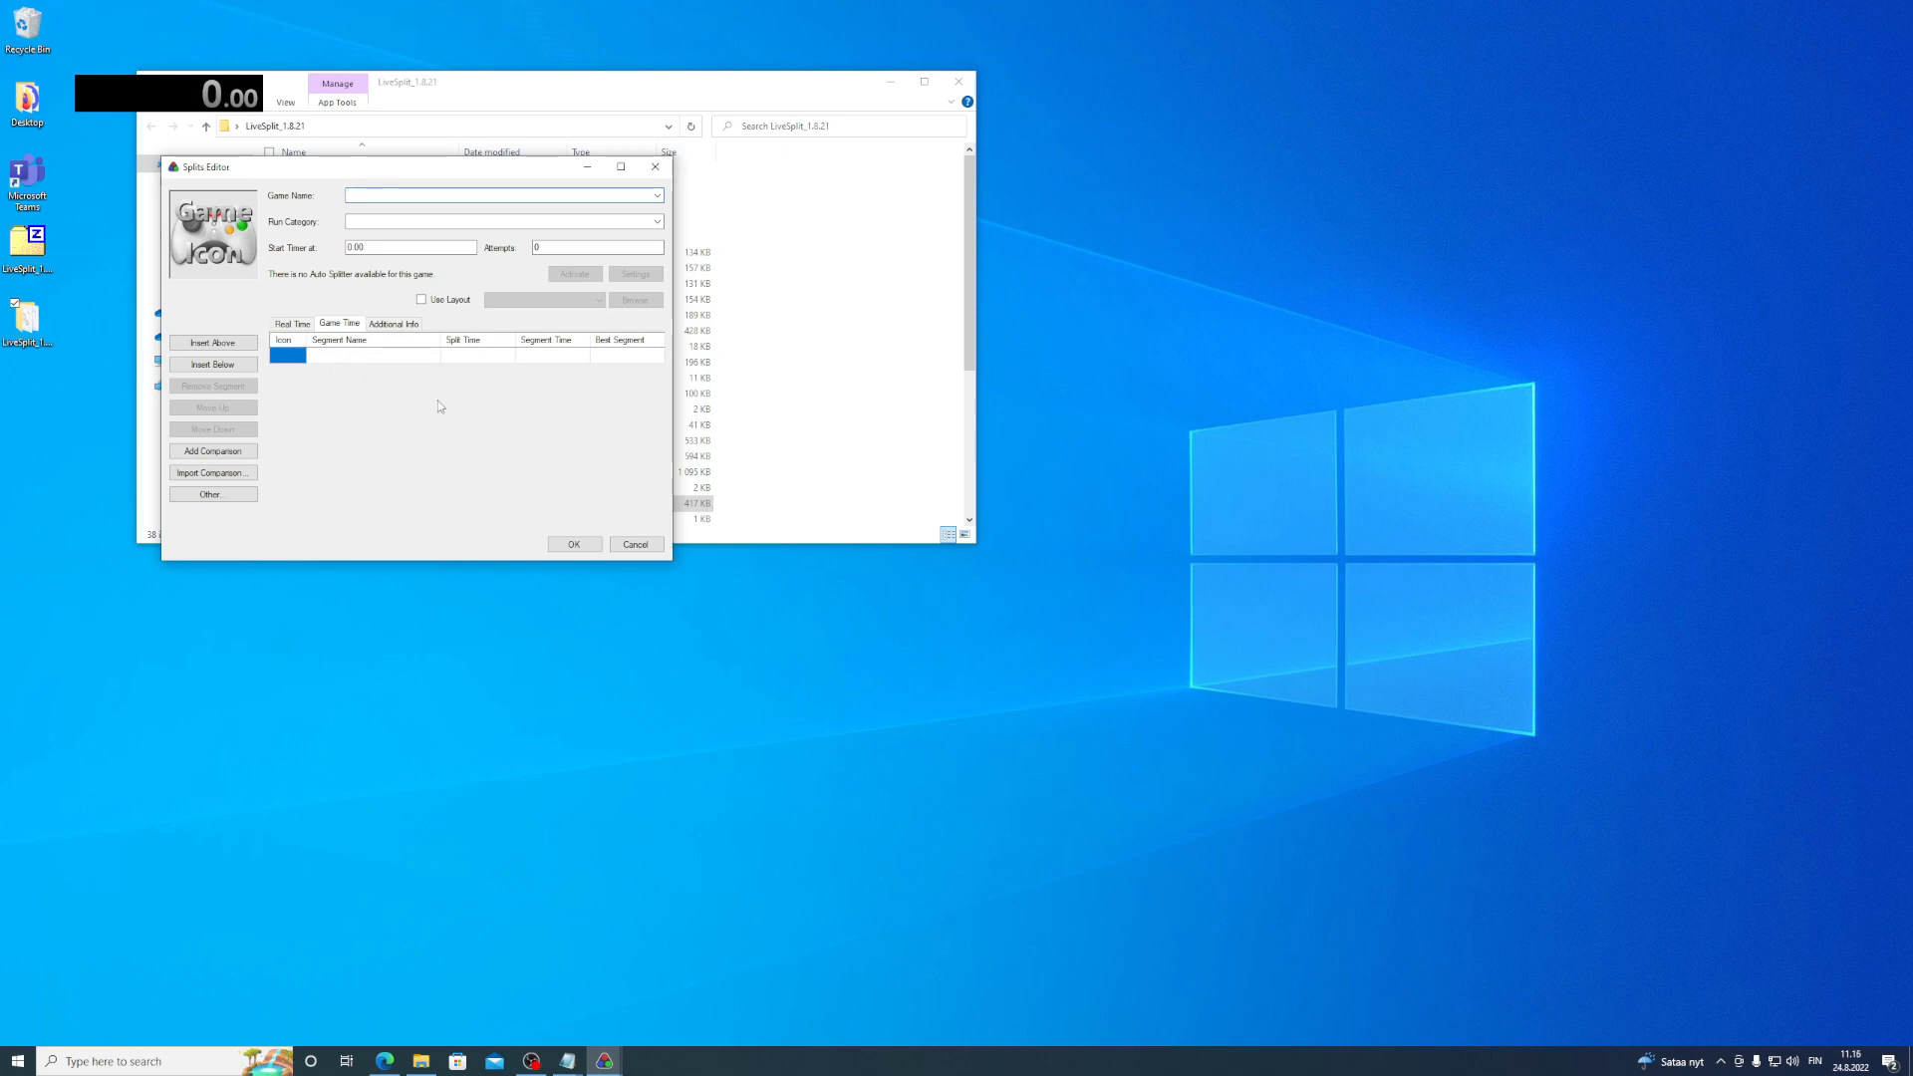
pyautogui.click(243, 367)
pyautogui.click(243, 366)
pyautogui.click(243, 367)
pyautogui.click(243, 367)
pyautogui.click(242, 371)
pyautogui.click(243, 370)
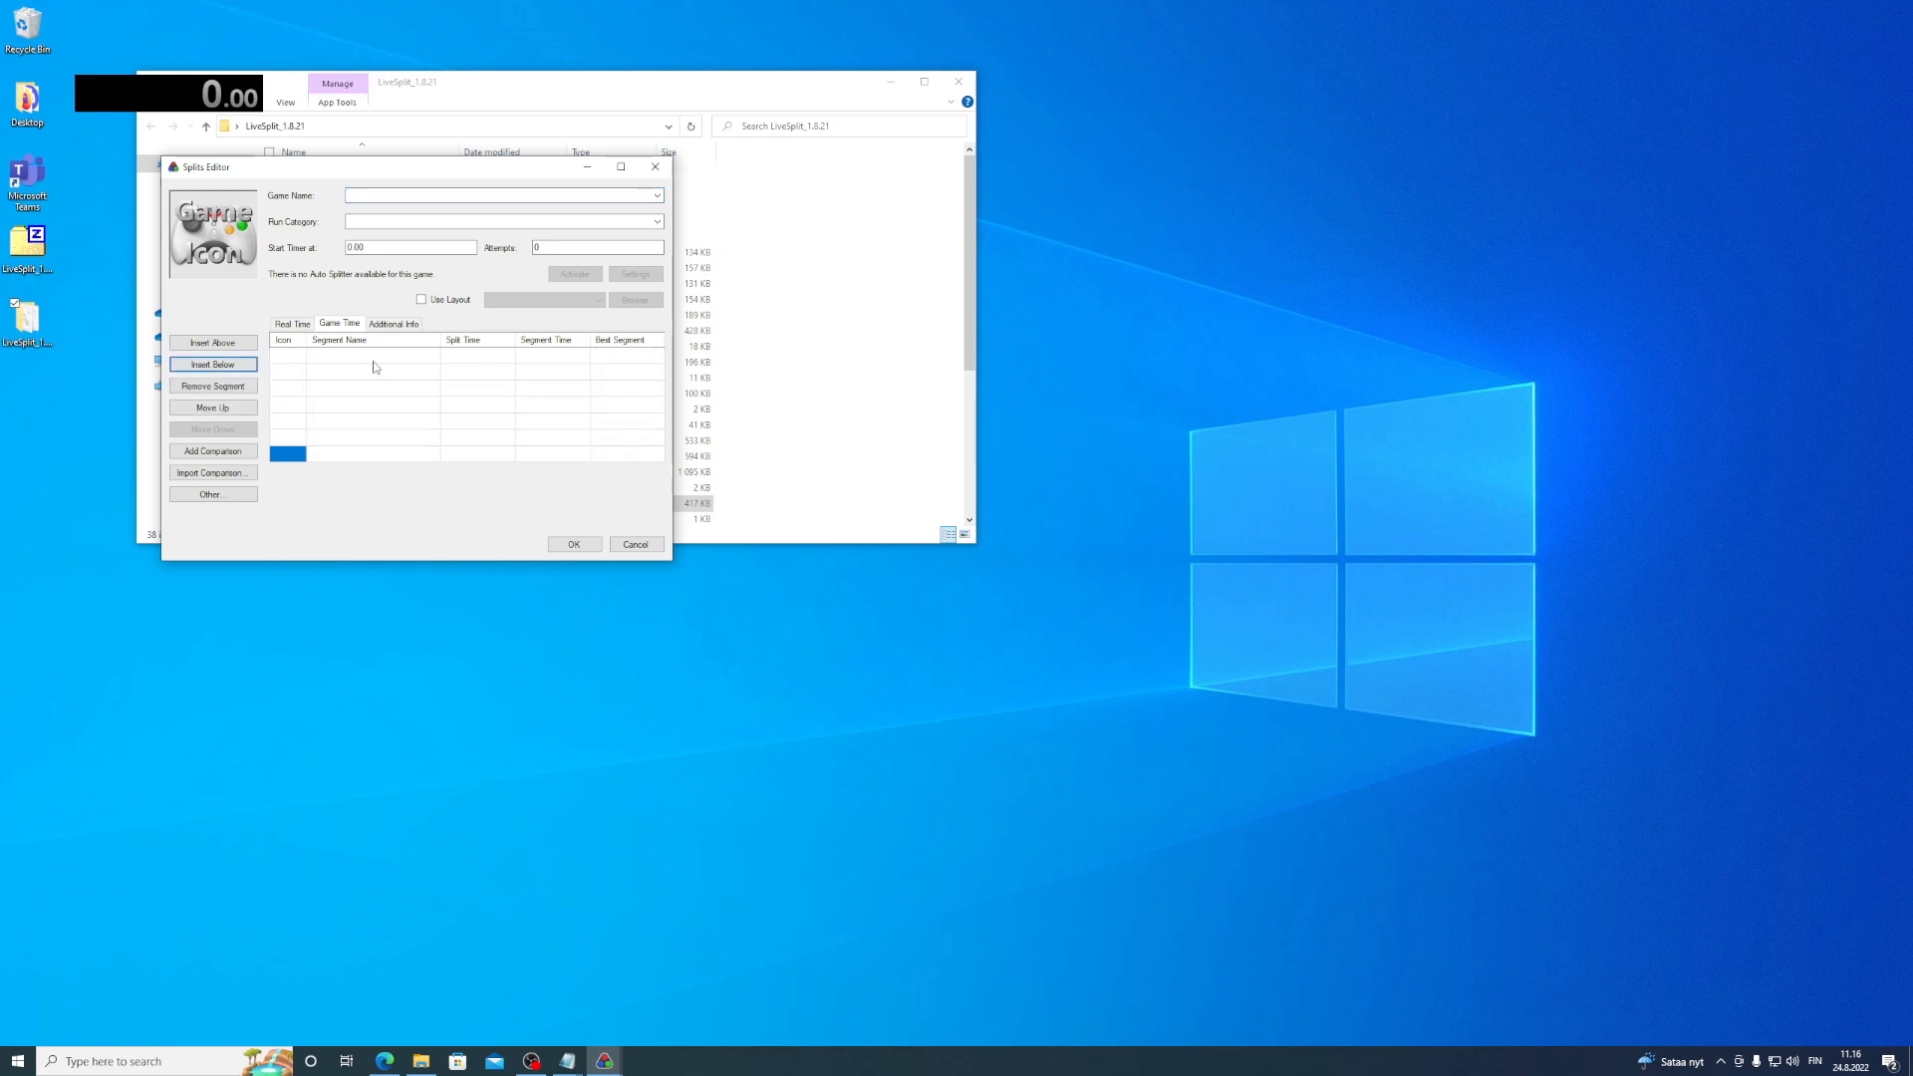
# - Name the first three segments Darkwood, Golden Fleece and Leshy
pyautogui.click(339, 361)
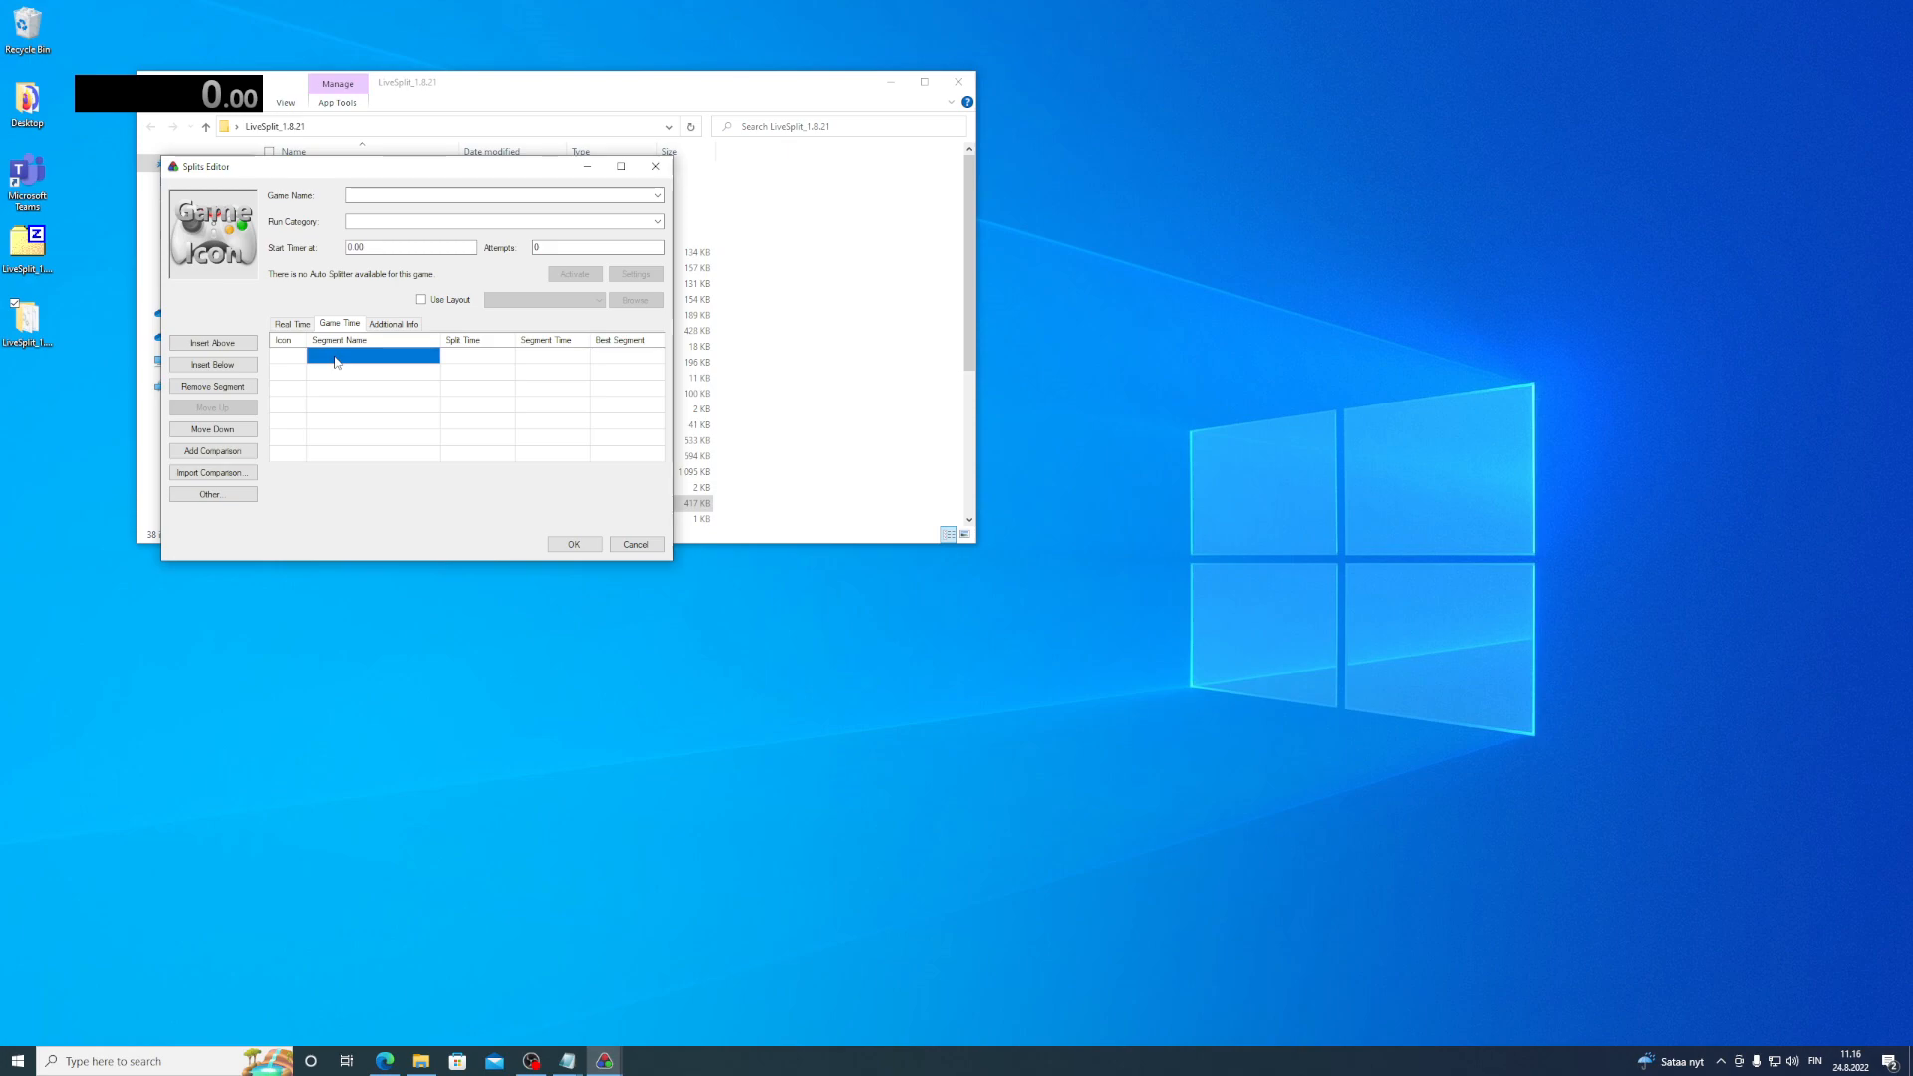
pyautogui.write('Darkwood')
pyautogui.click(320, 374)
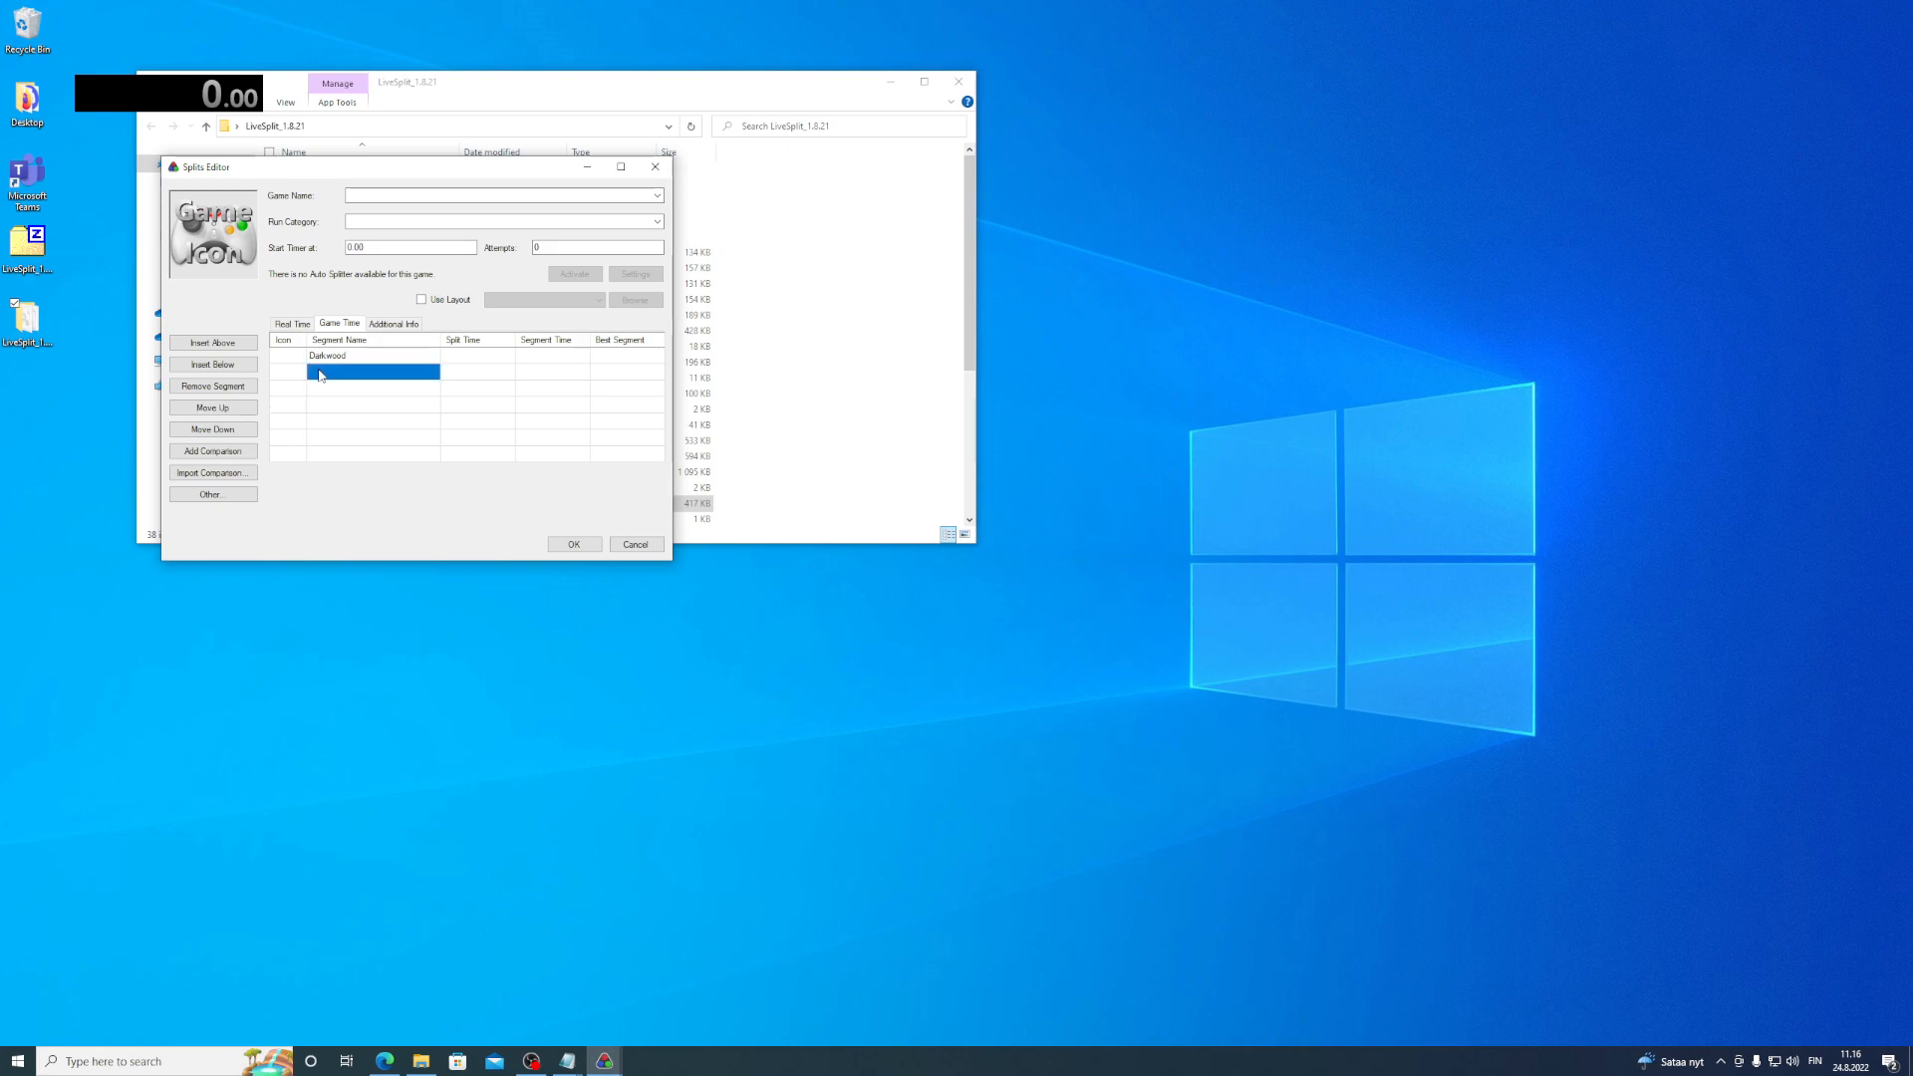
pyautogui.write('Golden Fleece')
pyautogui.click(328, 390)
pyautogui.write('Leshy')
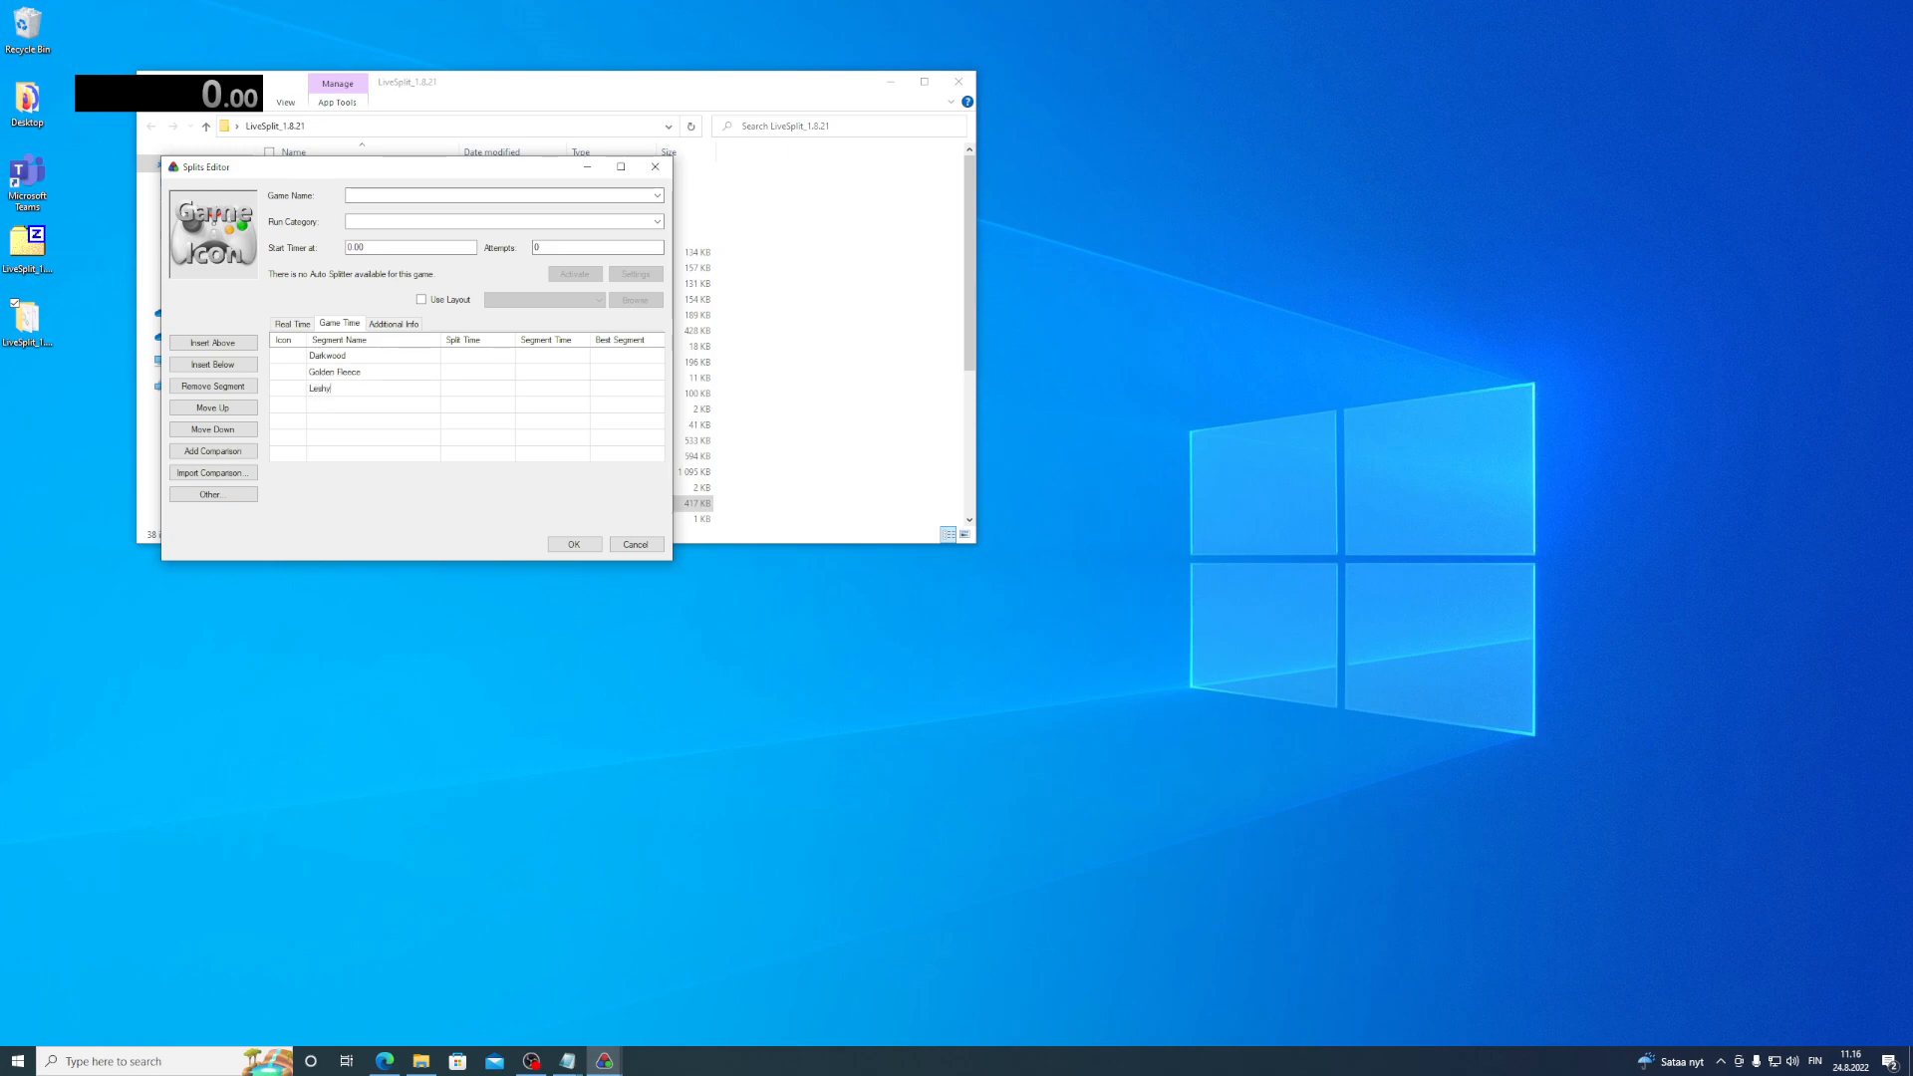
# - Name the remaining four segments Heket, Kallamar, Shamurat and The end
pyautogui.click(334, 406)
pyautogui.write('Heket')
pyautogui.click(342, 422)
pyautogui.write('Kallamr')
pyautogui.click(331, 438)
pyautogui.write('Shamurat')
pyautogui.click(330, 453)
pyautogui.write('The end')
# - Set the game name to Cult of the Lamb and the run category to Any%, and accept the splits
pyautogui.click(402, 195)
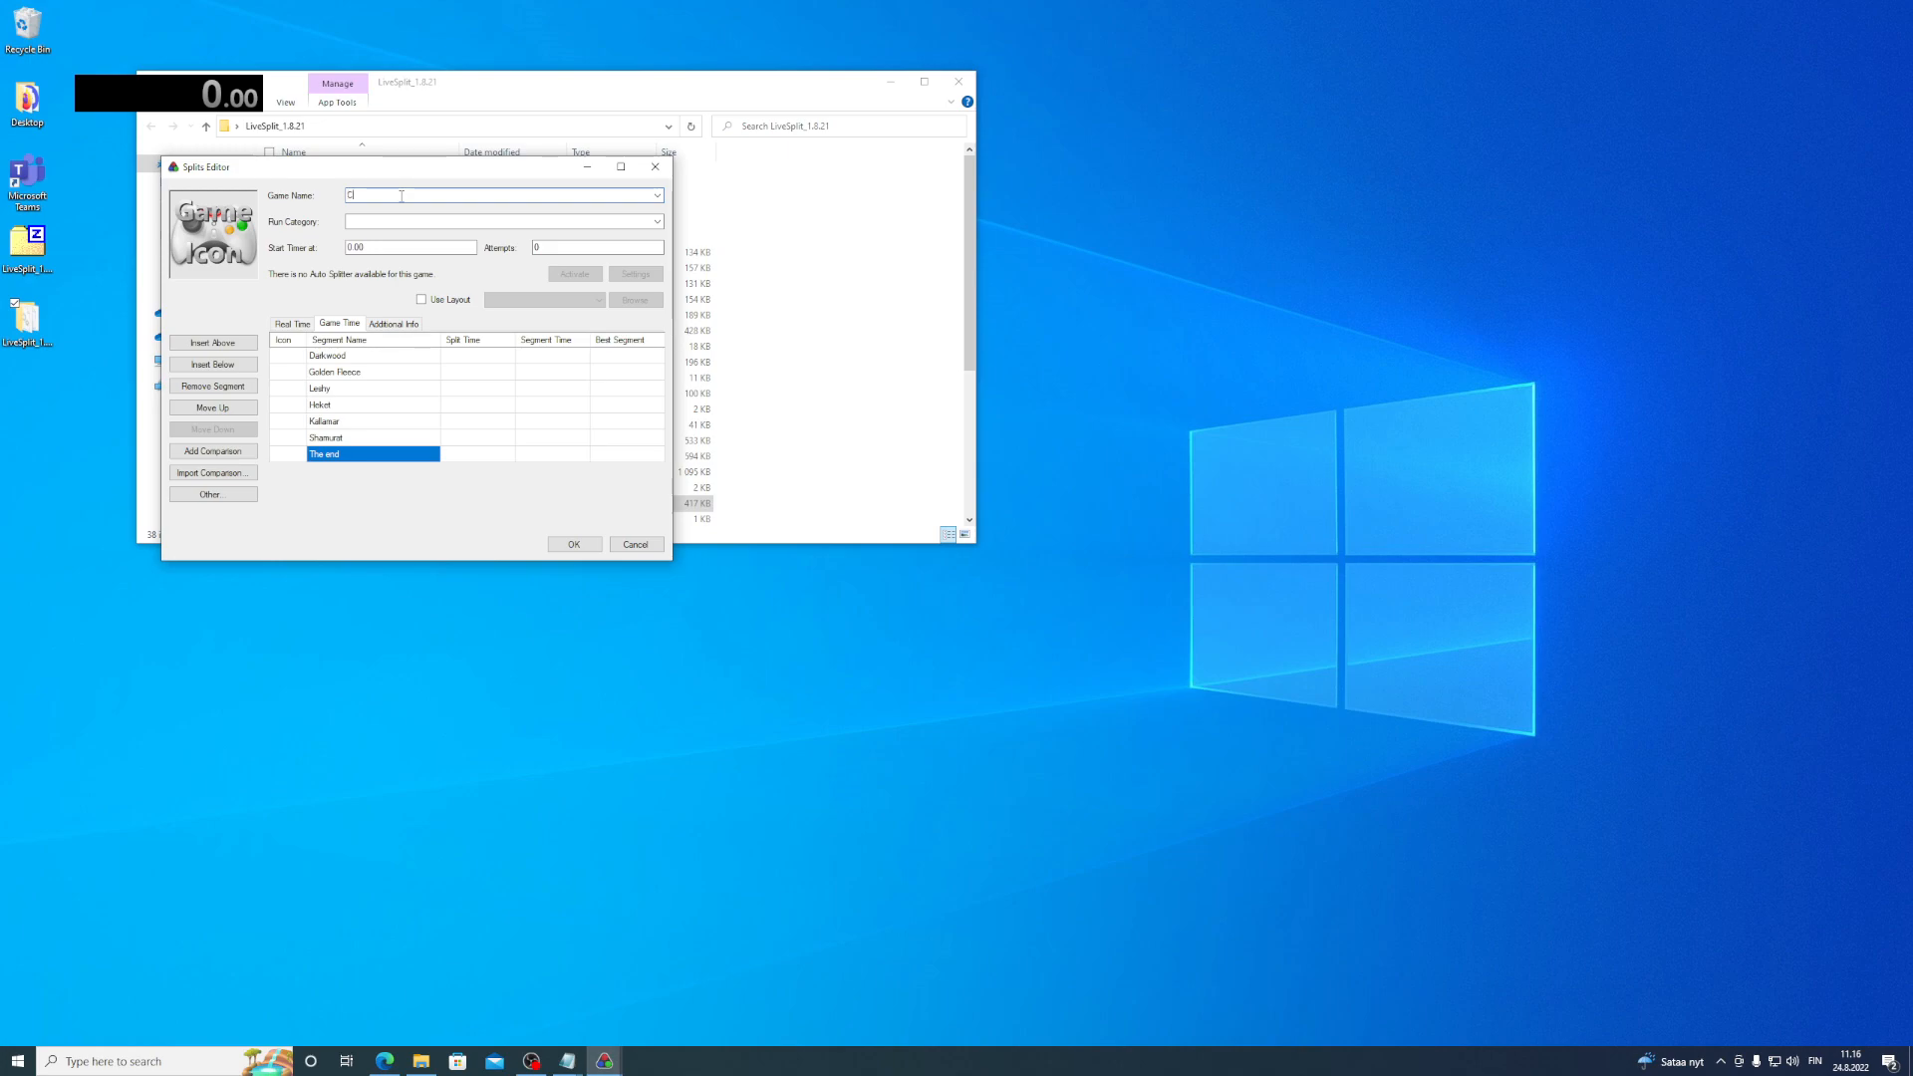
pyautogui.write('Cult')
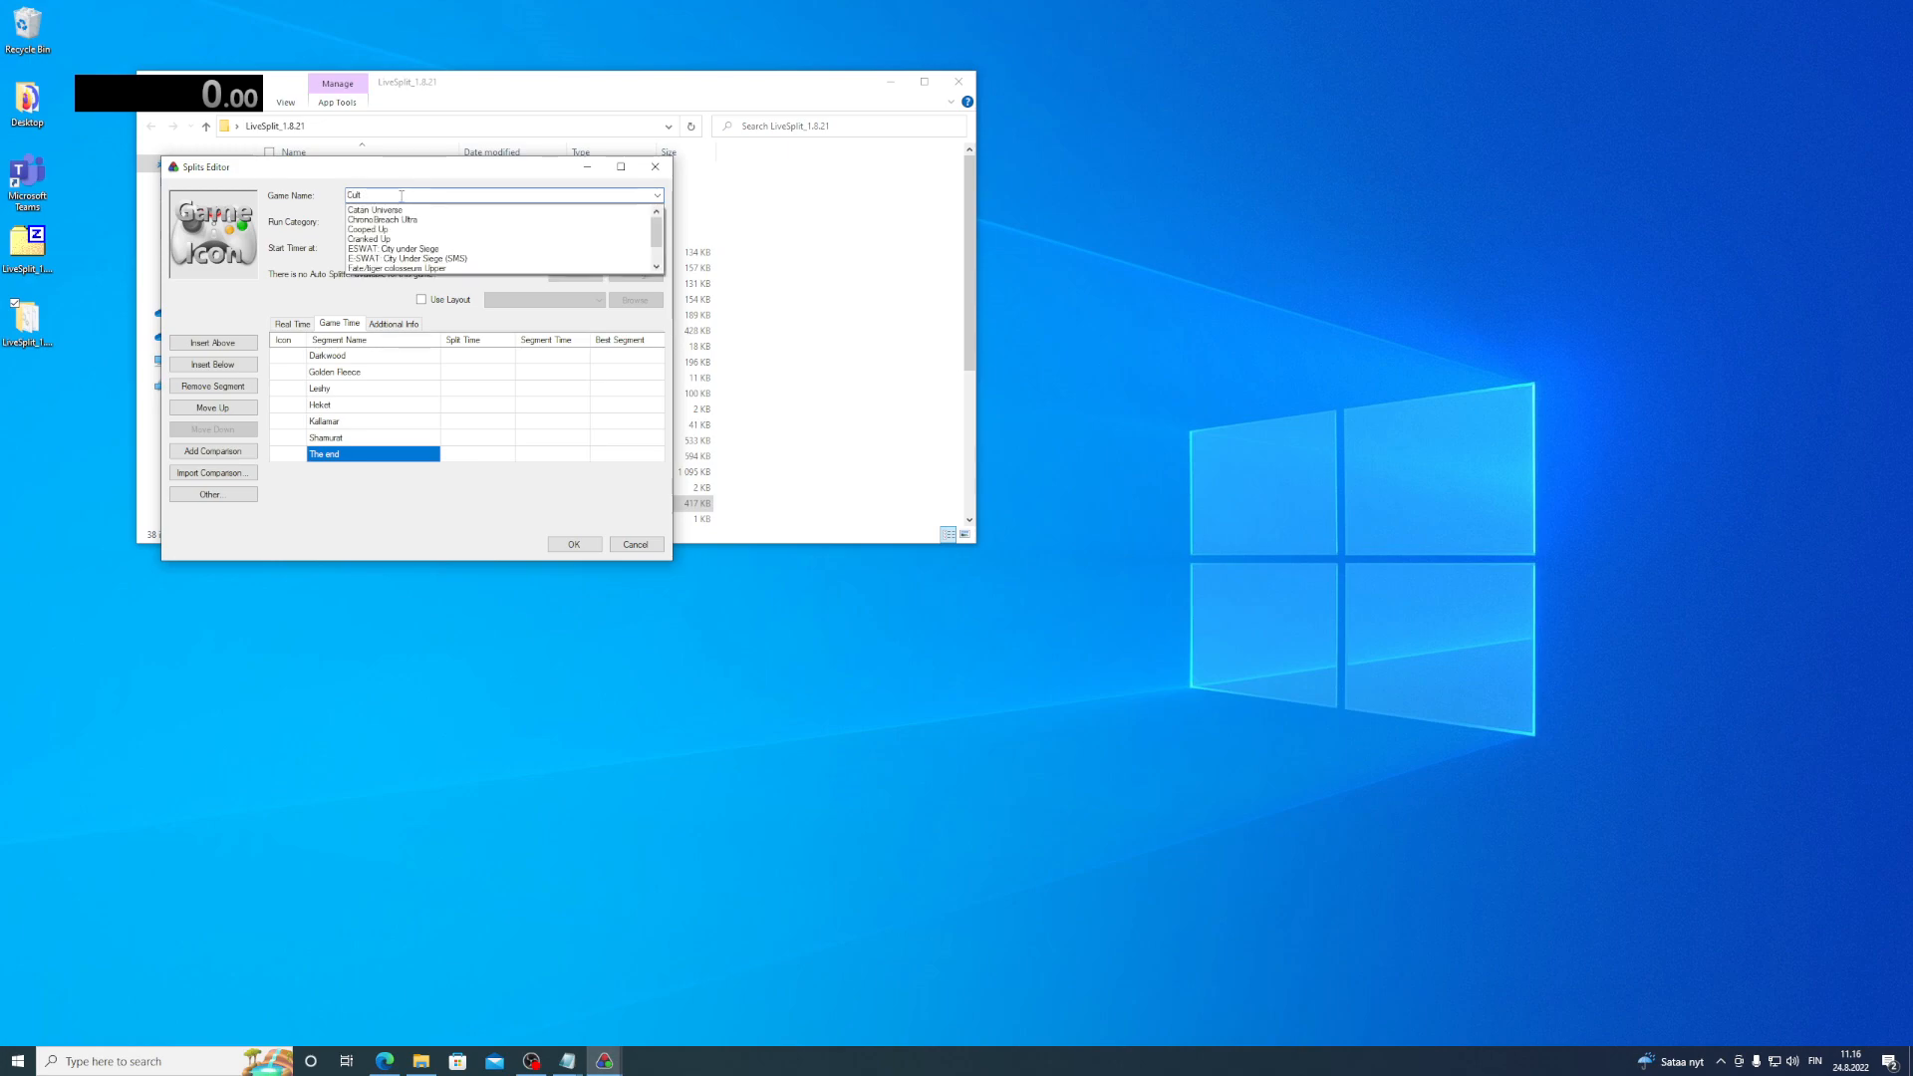
pyautogui.write(' Of The')
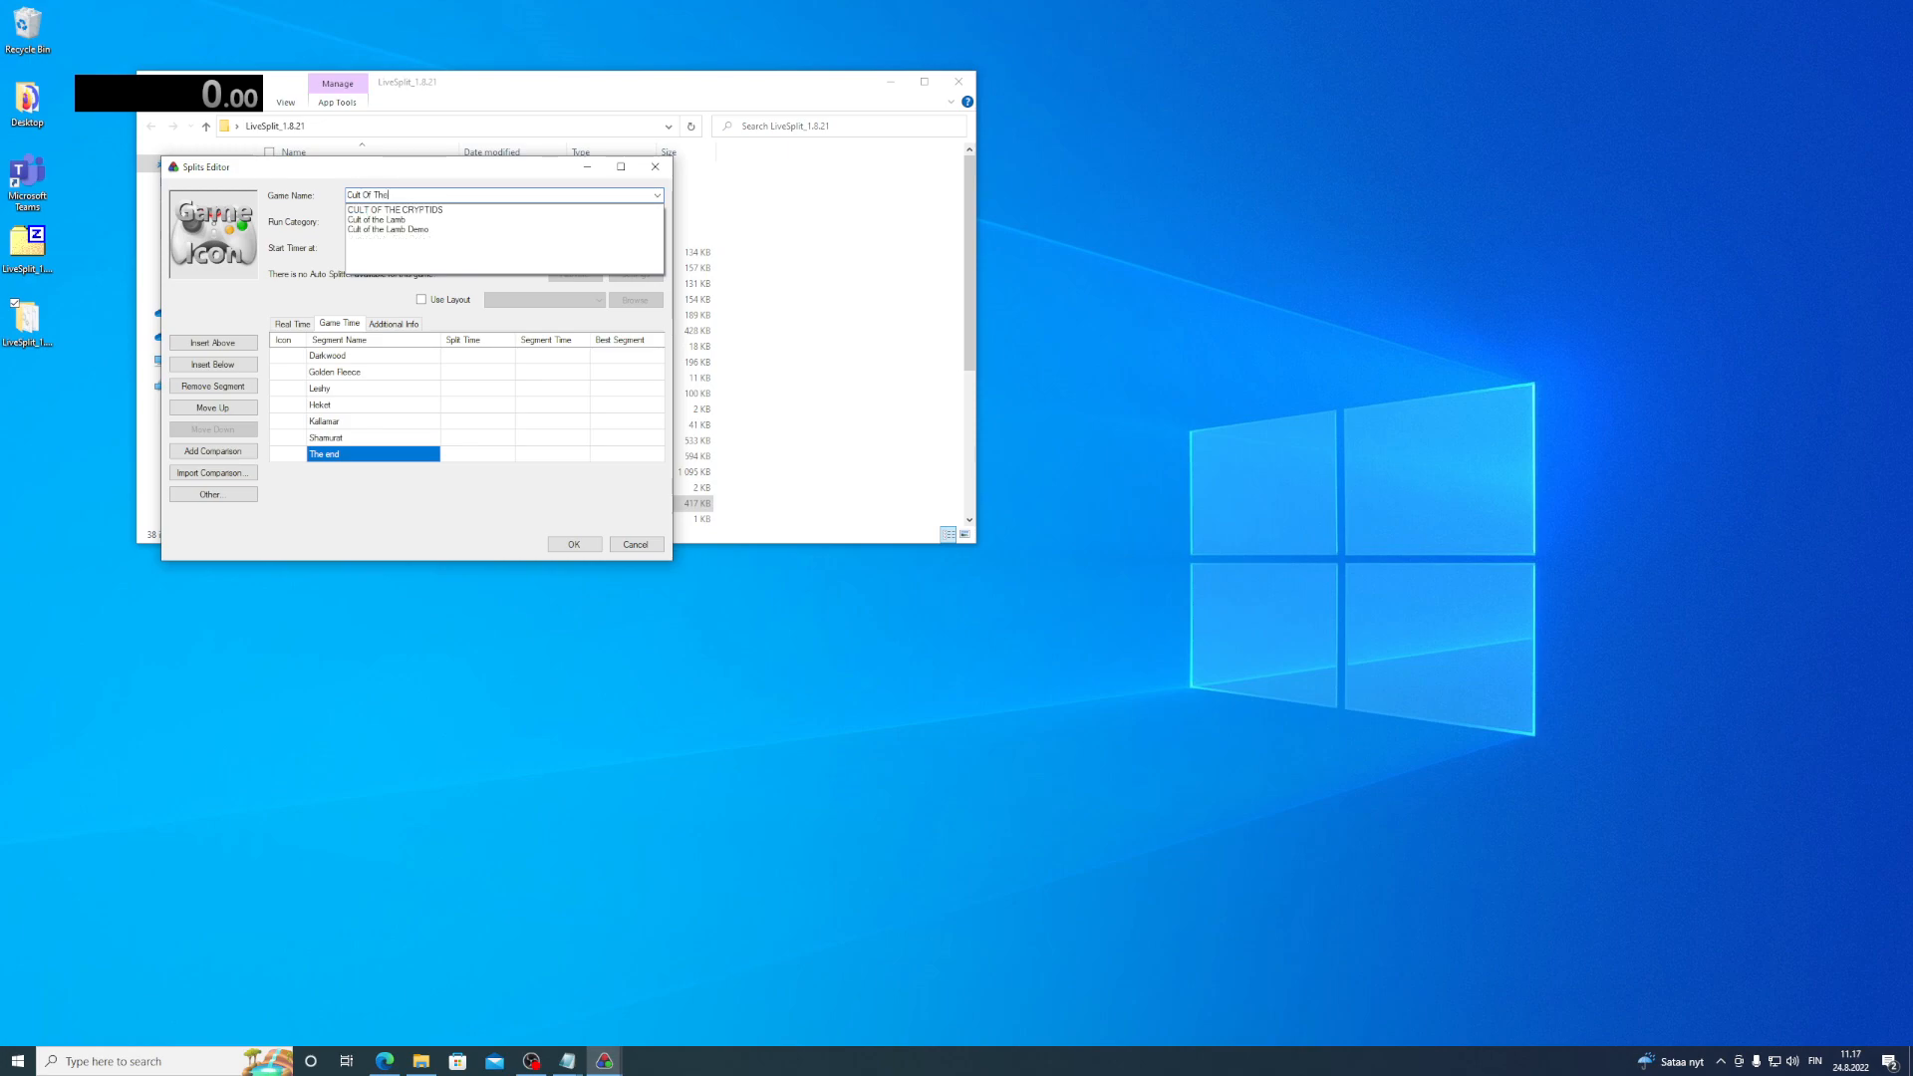
pyautogui.click(386, 219)
pyautogui.click(538, 221)
pyautogui.click(658, 221)
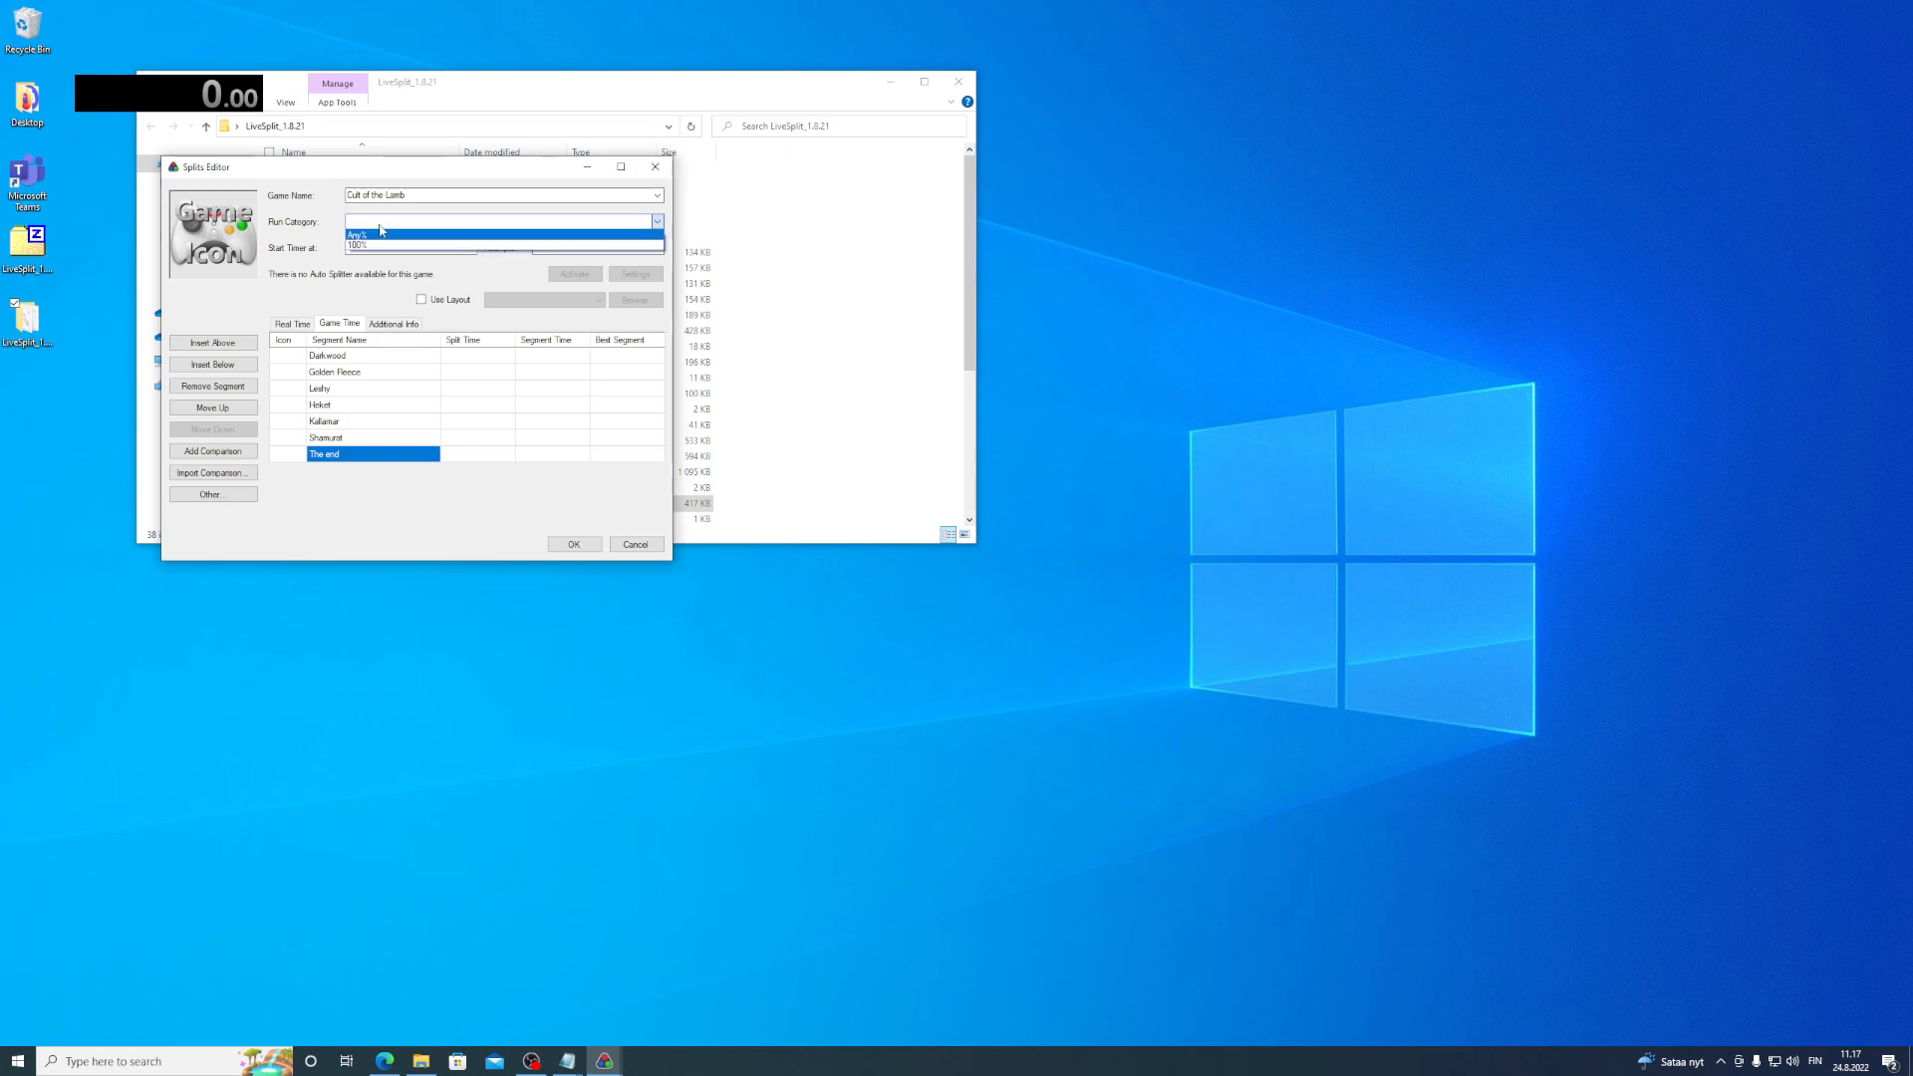
pyautogui.click(371, 236)
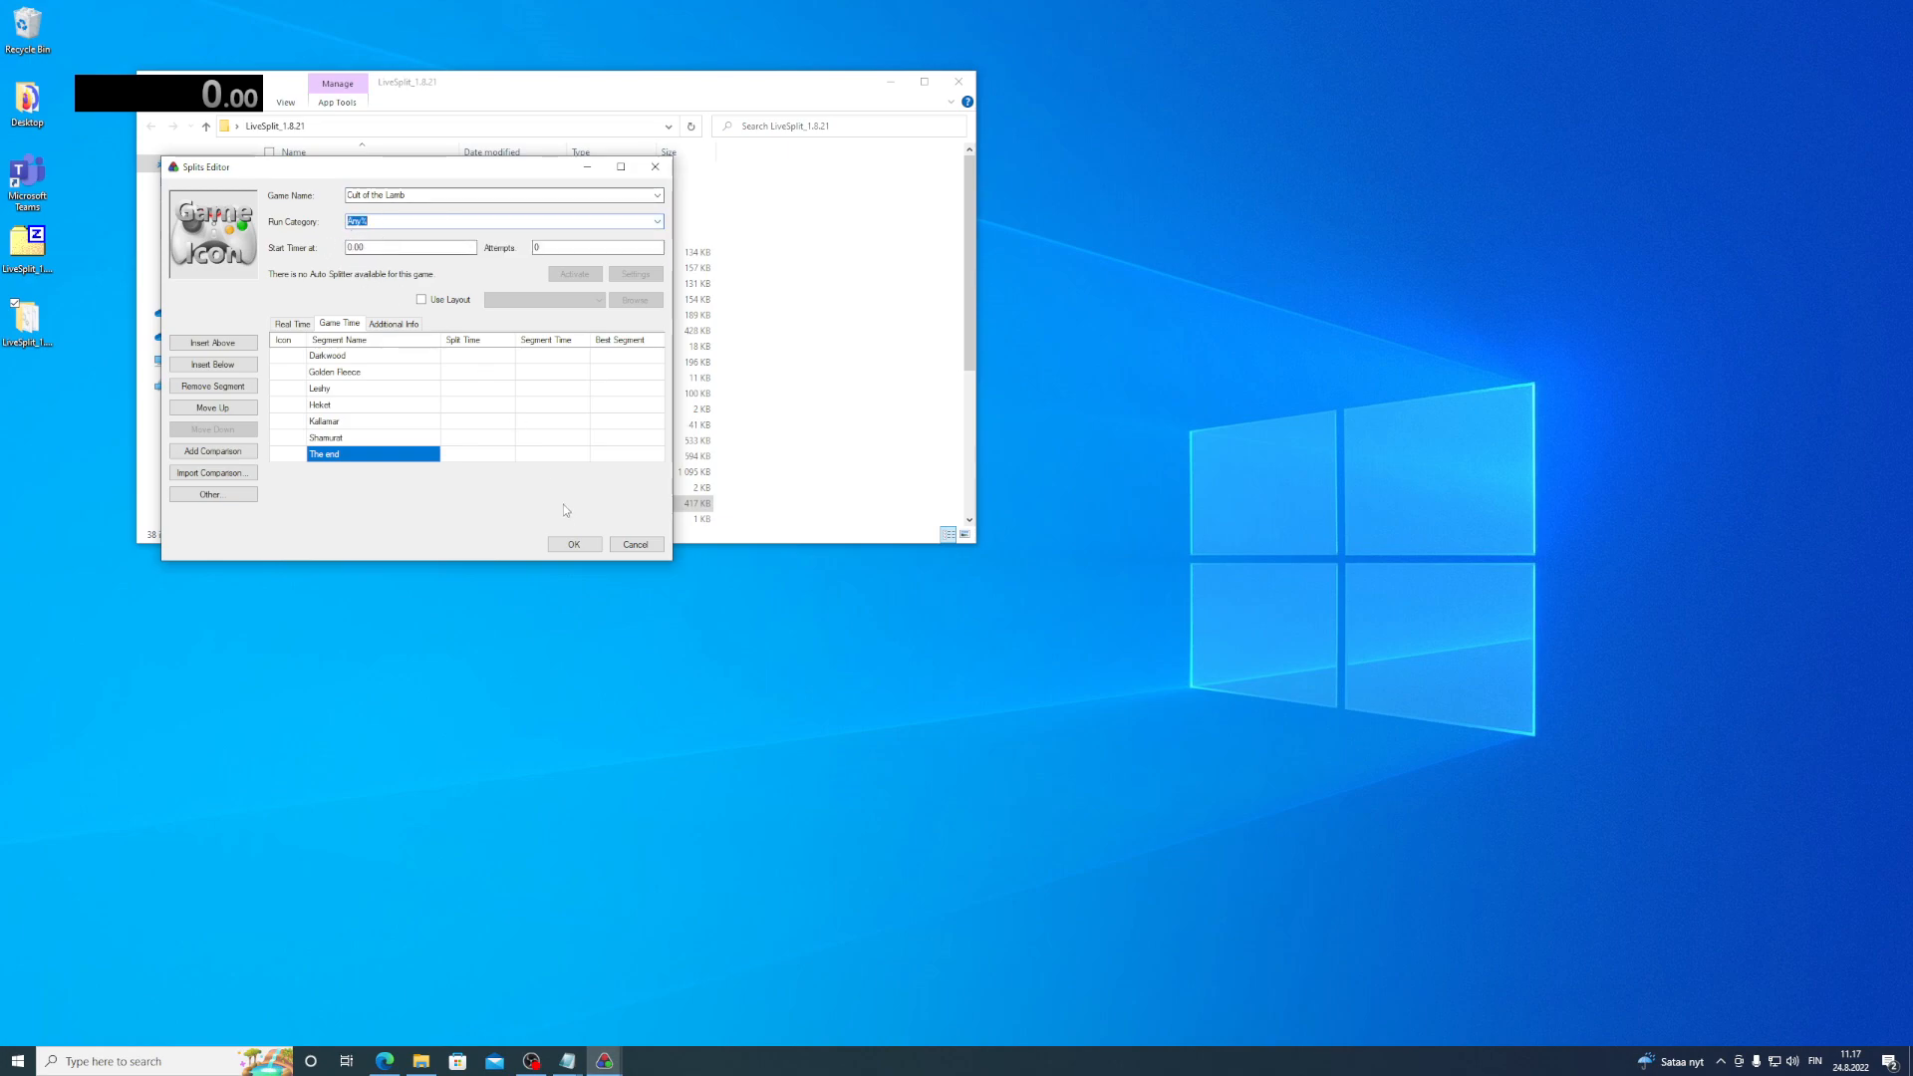
pyautogui.click(574, 544)
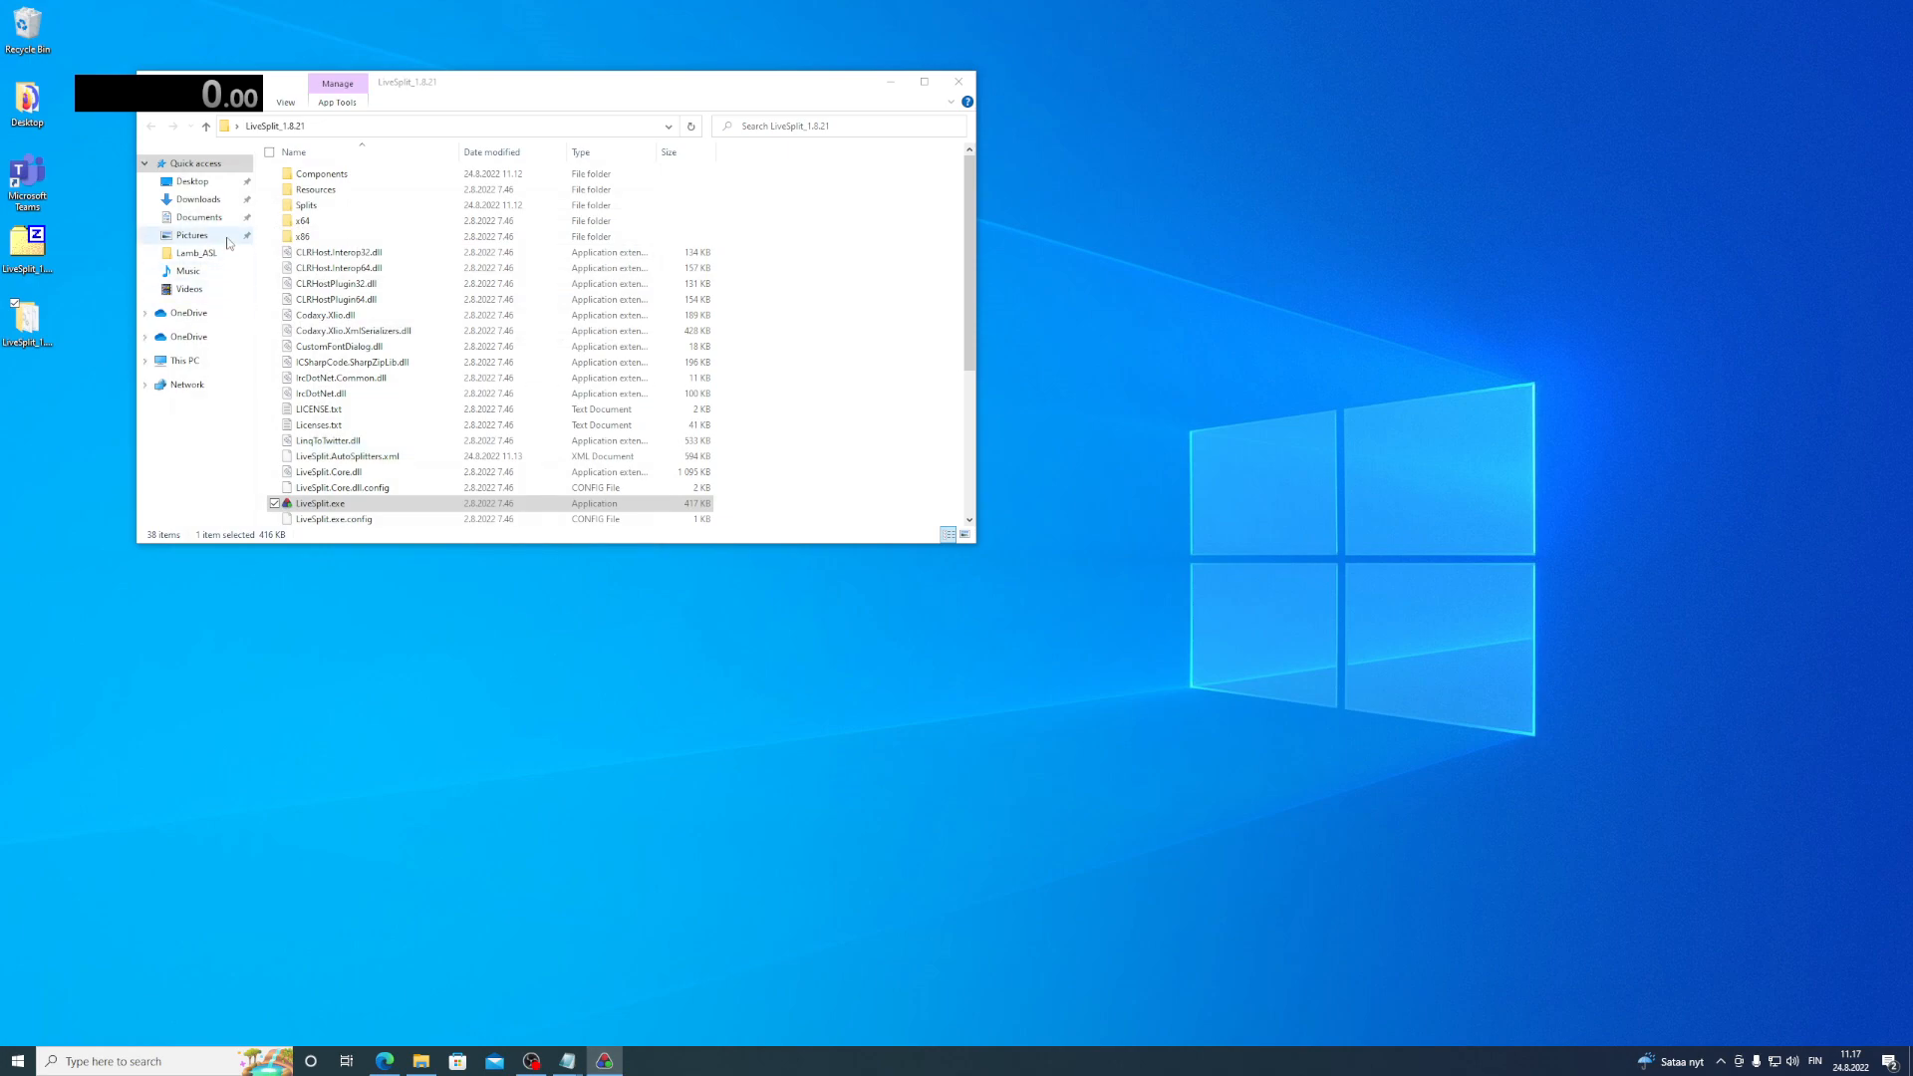
# - Open the timer's layout for editing, add a Splits list component and place it above the Timer
pyautogui.rightClick(124, 104)
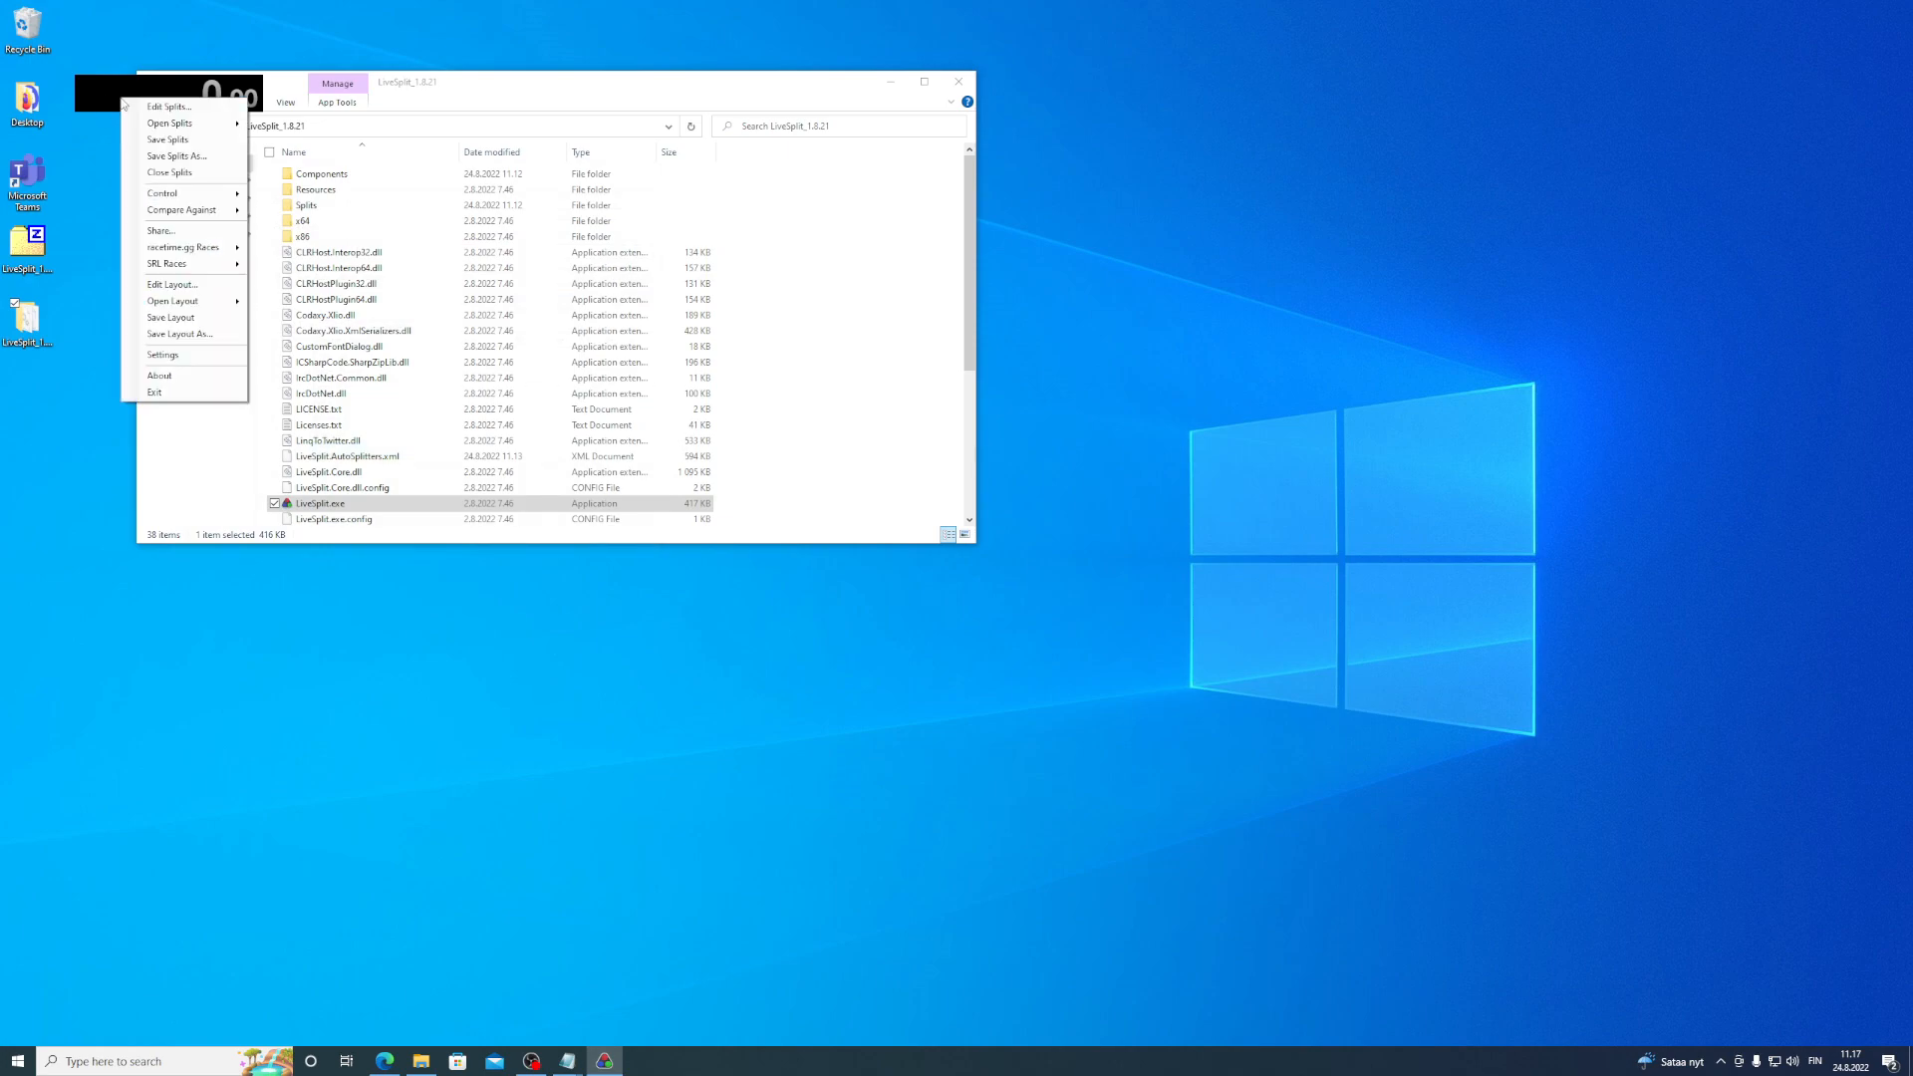
pyautogui.click(171, 285)
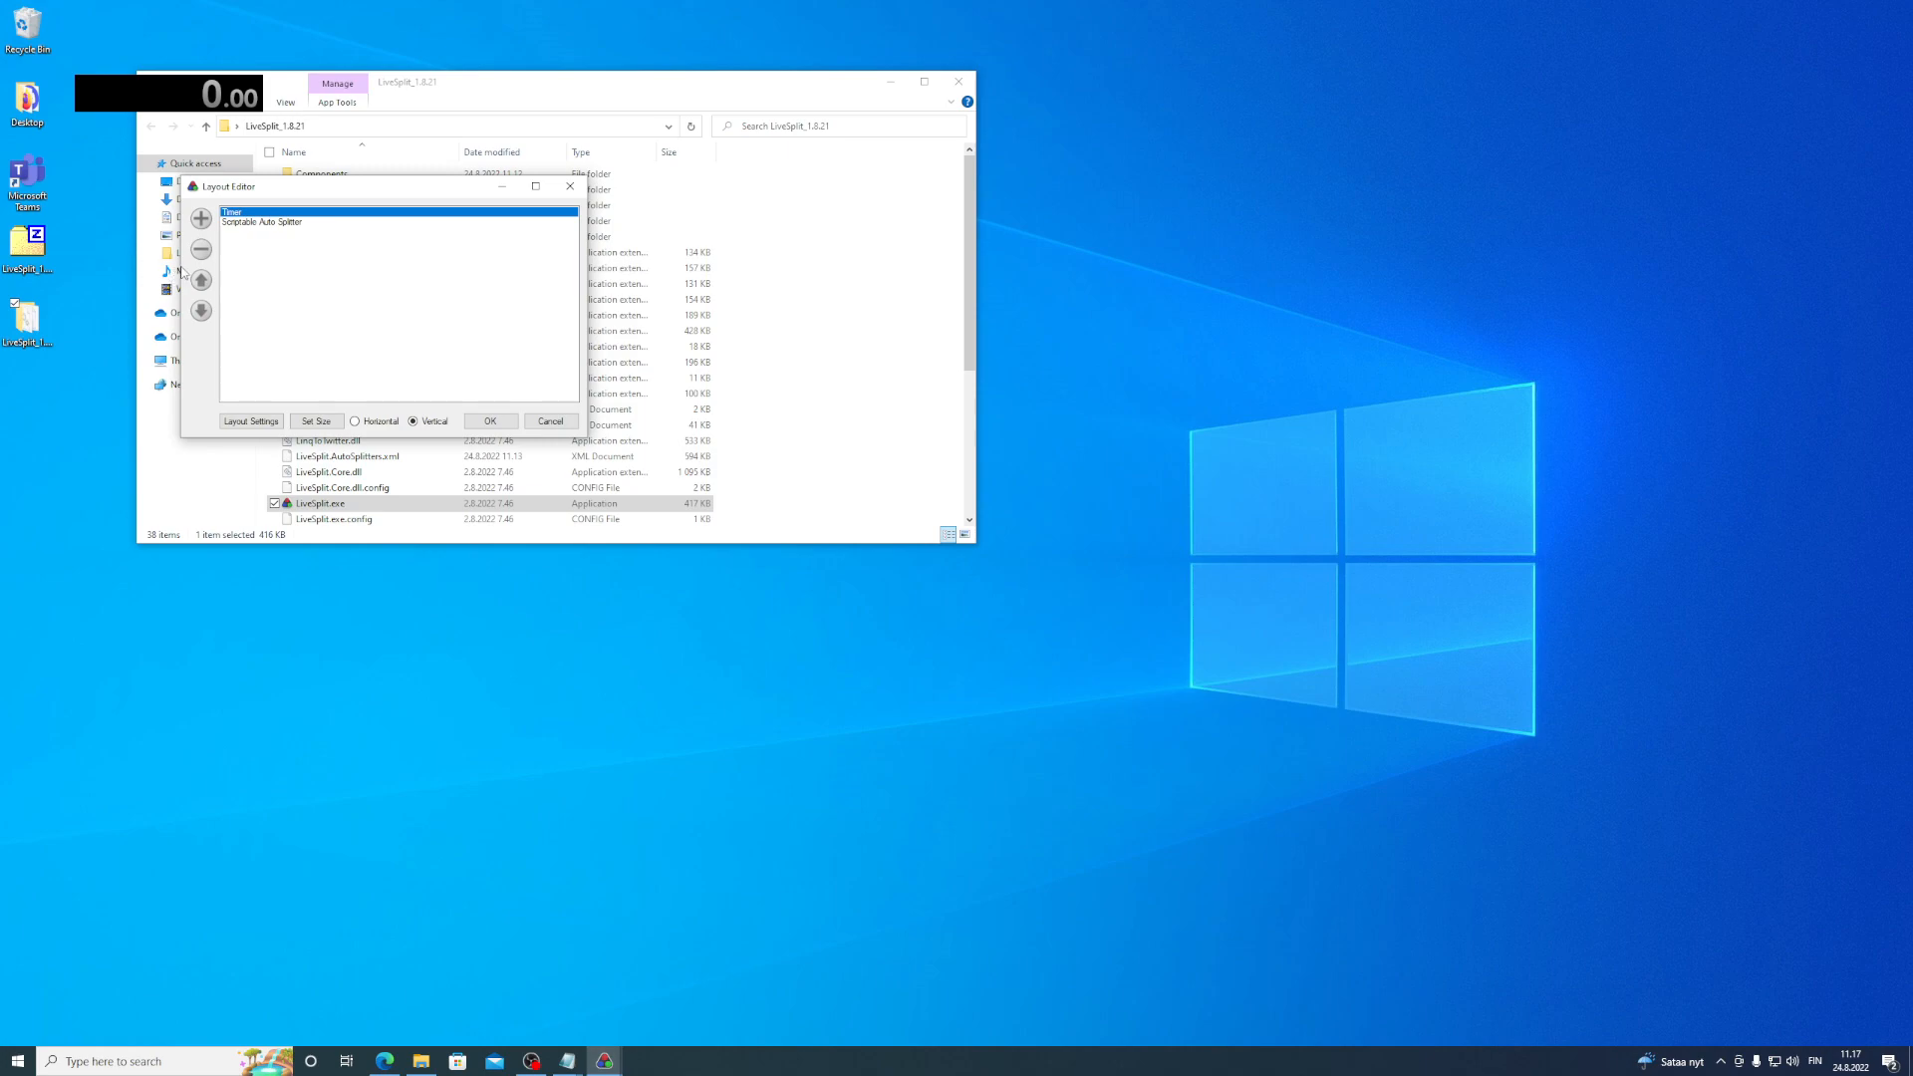
pyautogui.click(201, 220)
pyautogui.moveTo(299, 233)
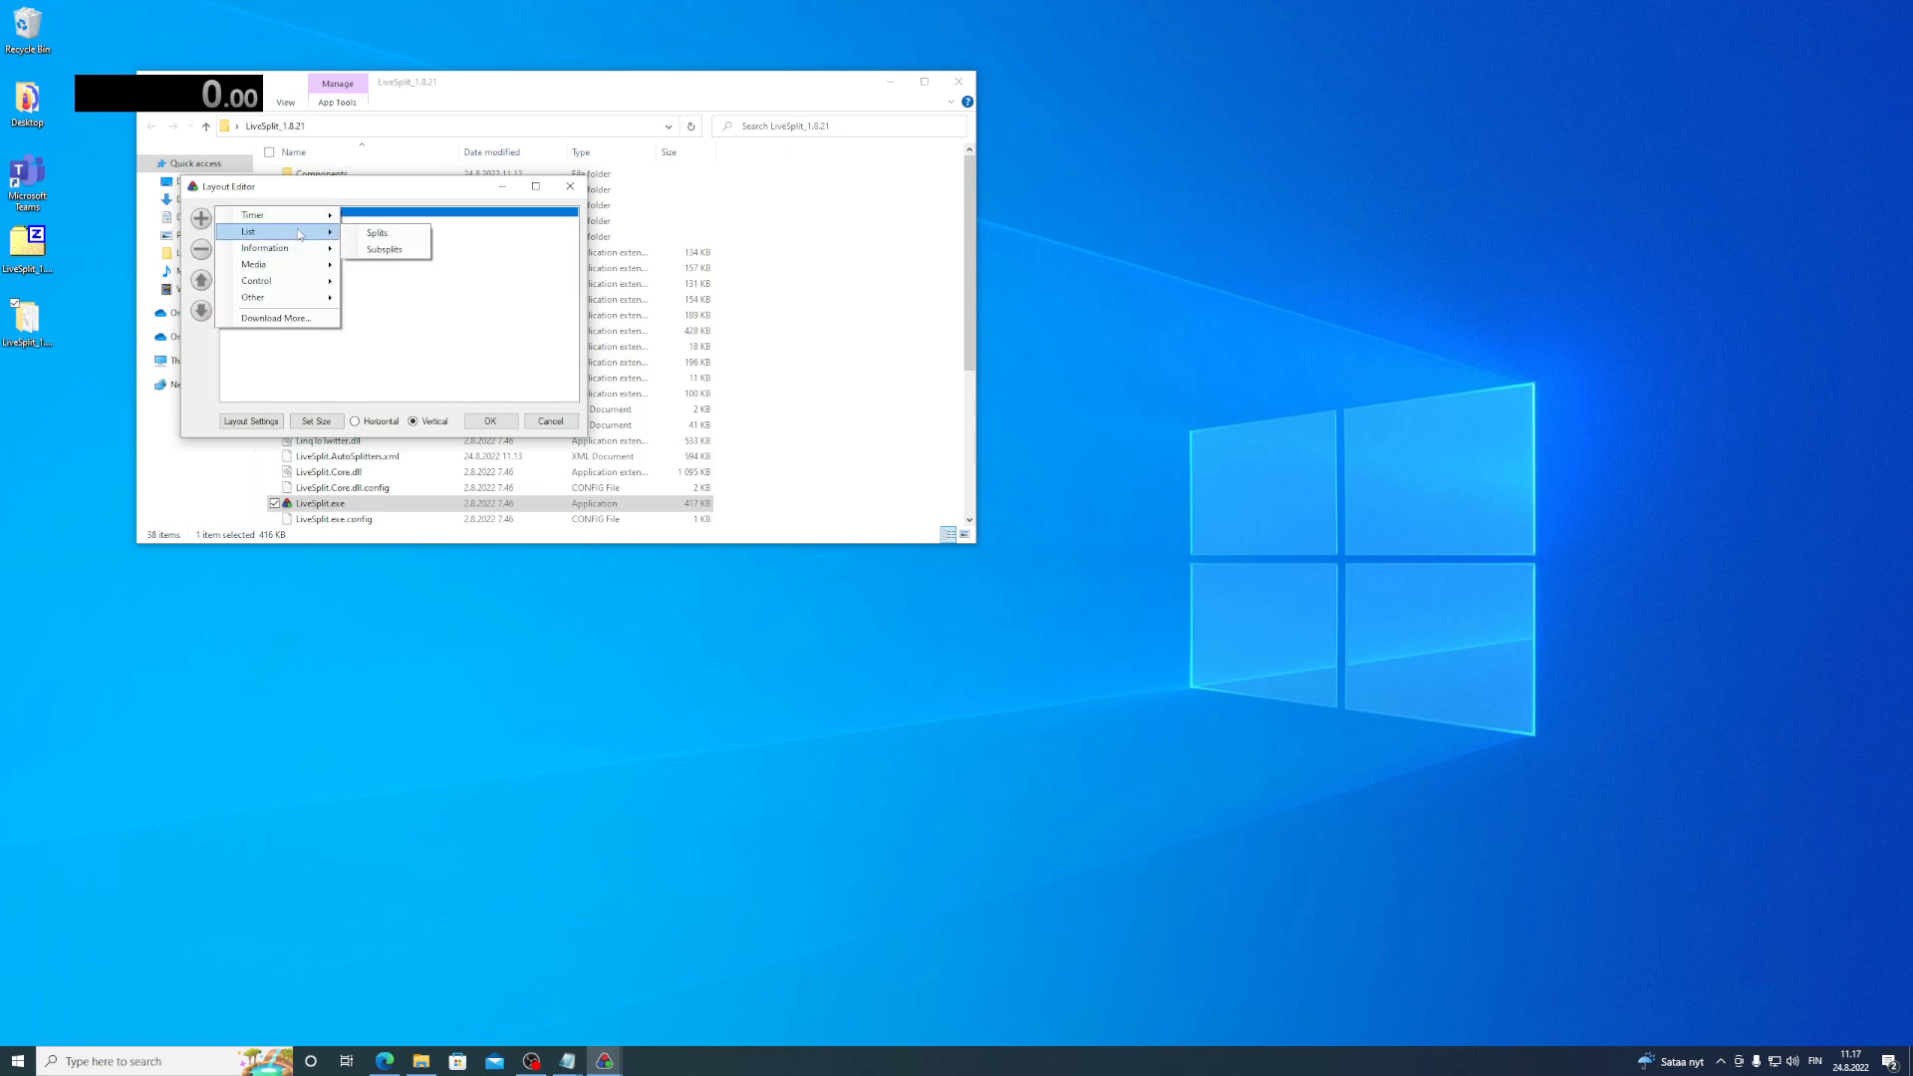
pyautogui.click(386, 235)
pyautogui.click(201, 281)
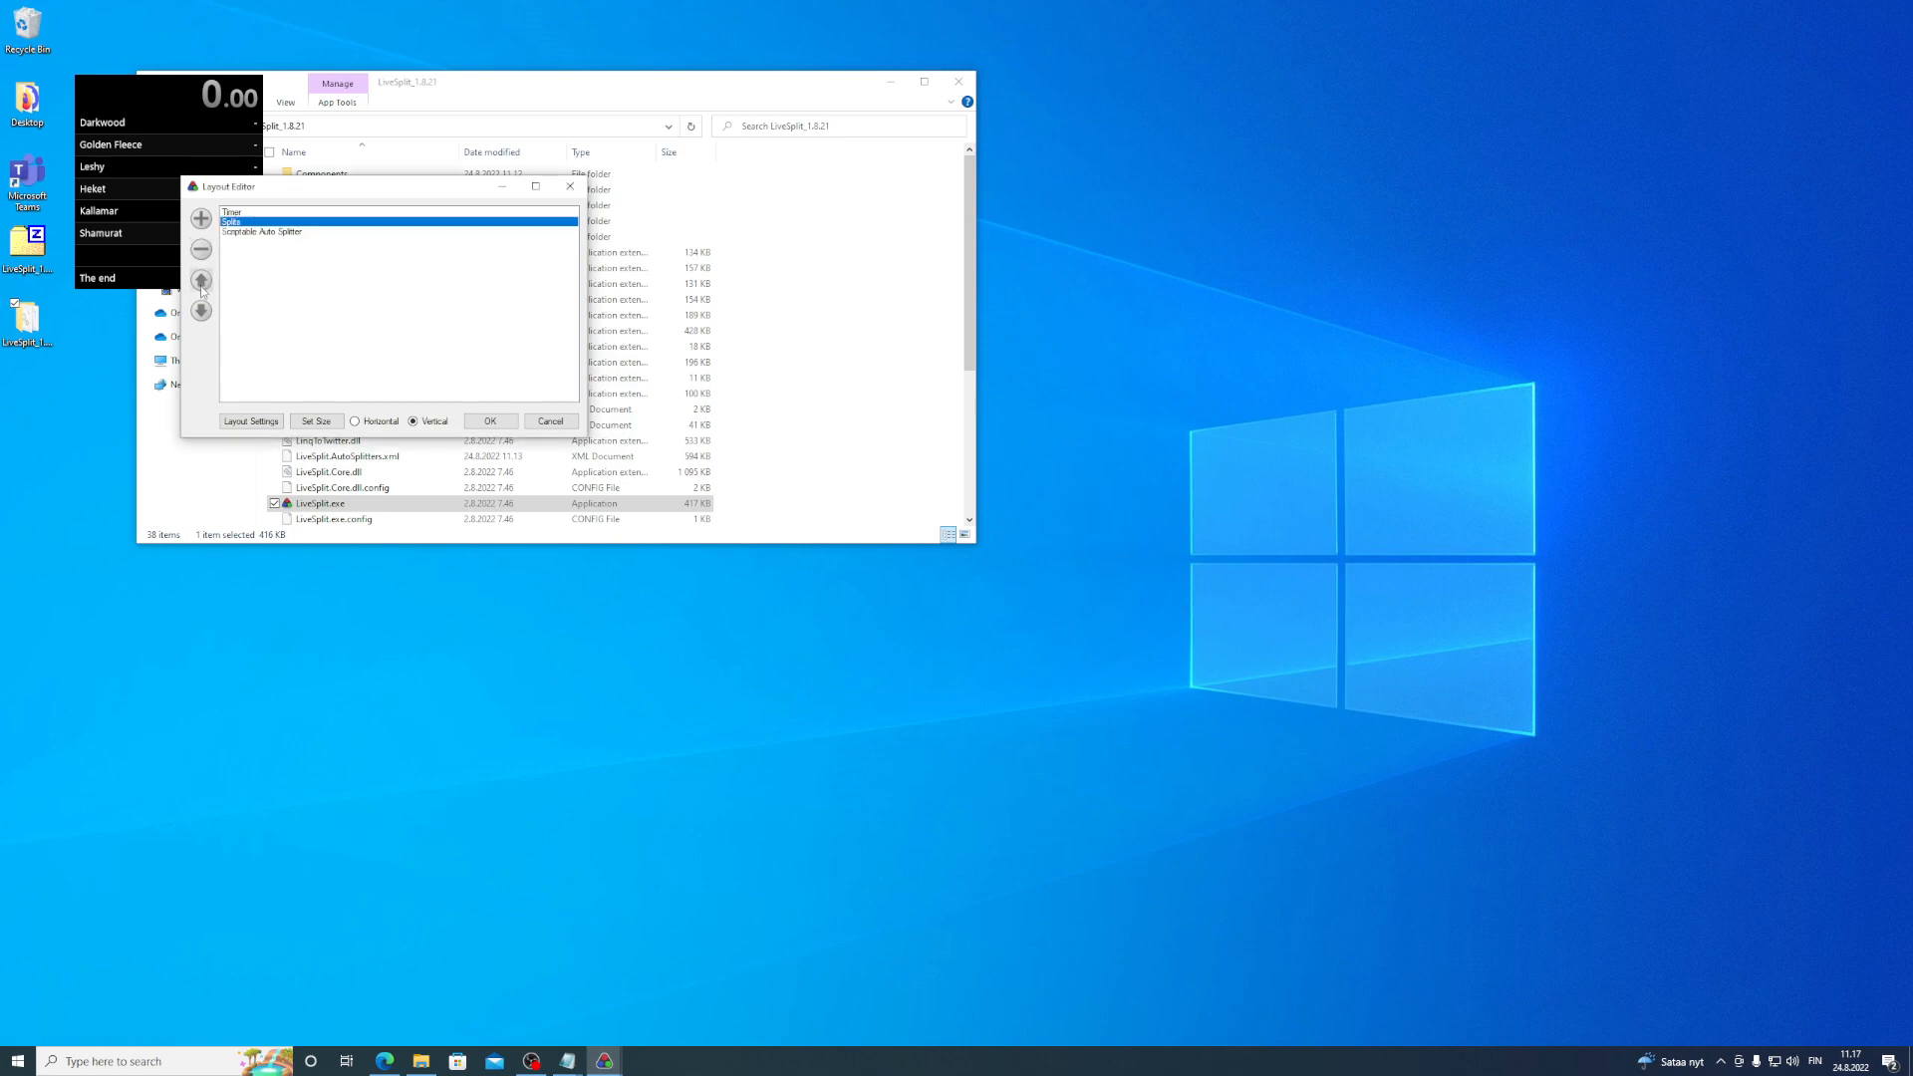
pyautogui.click(201, 281)
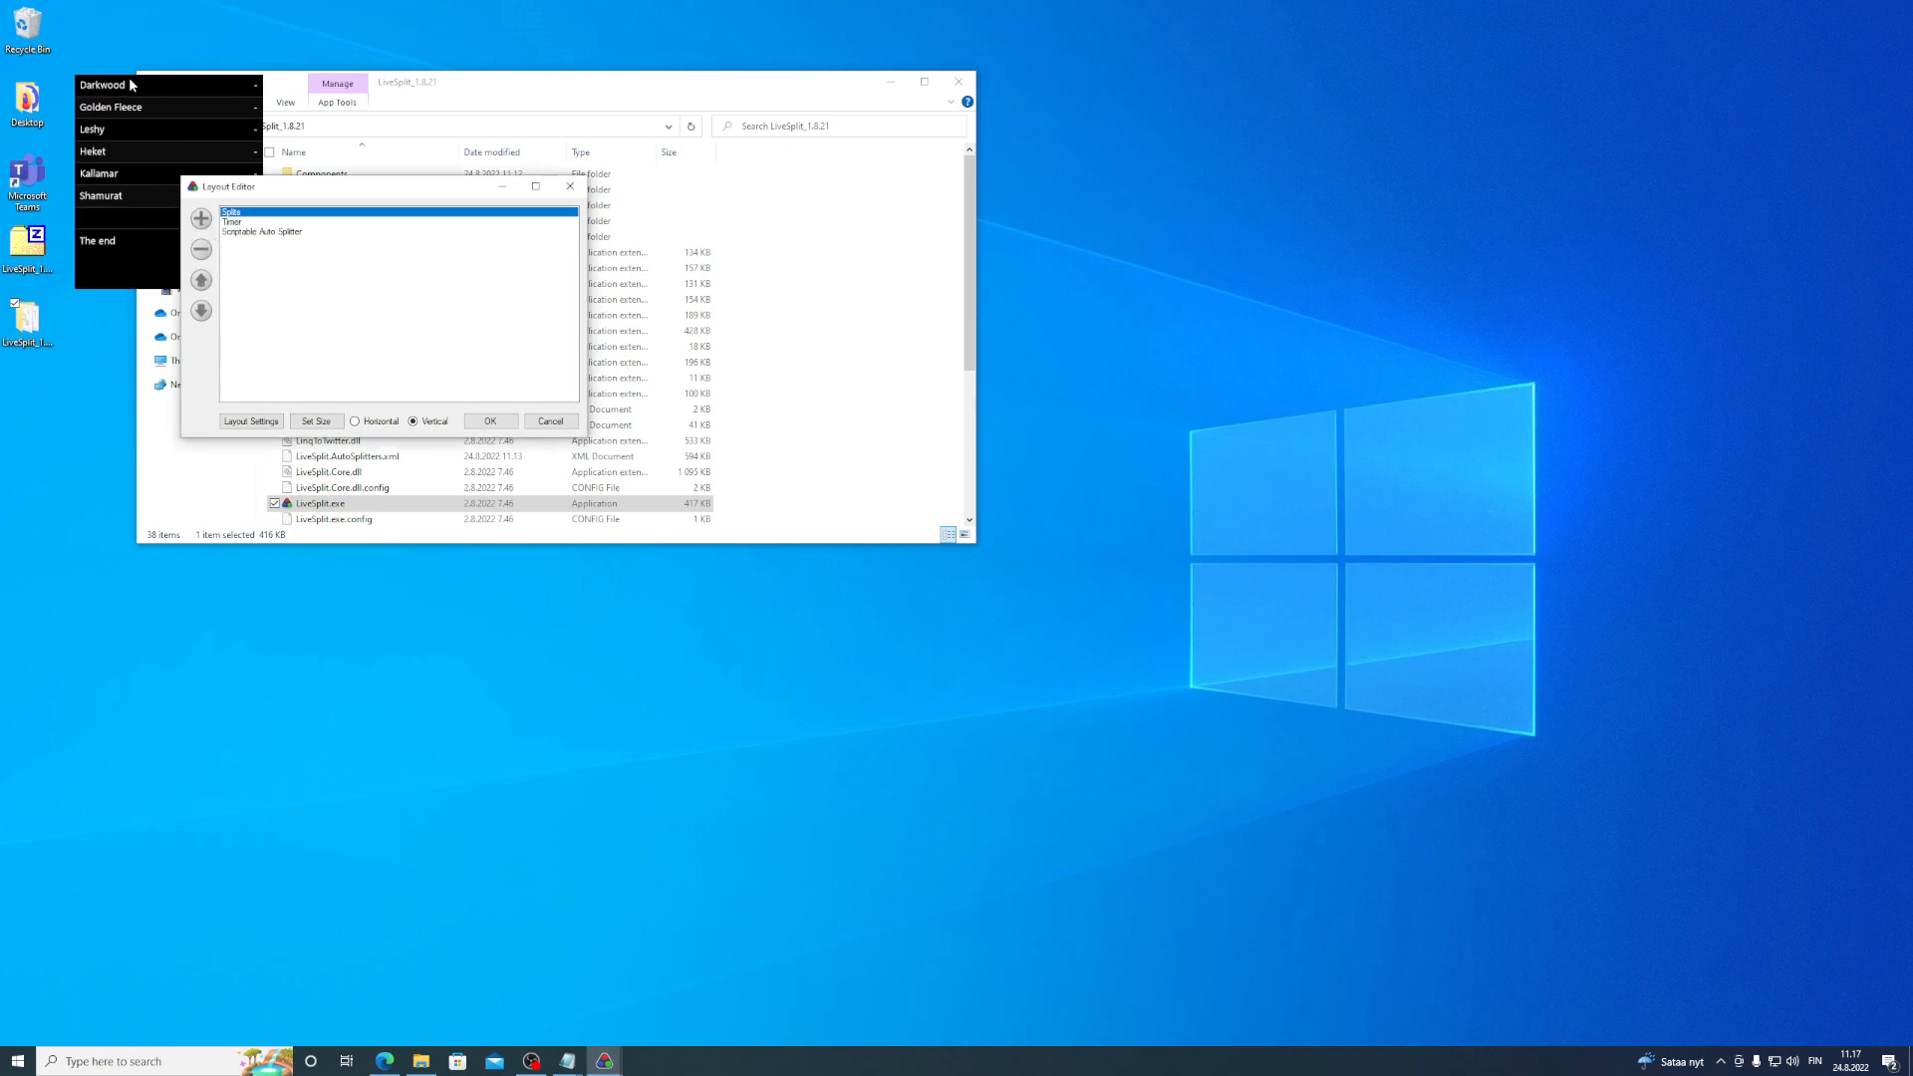
# - Move the layout editor clear of the timer, browse the component types that can be added, and select the Timer component
pyautogui.moveTo(279, 193); pyautogui.dragTo(433, 254)
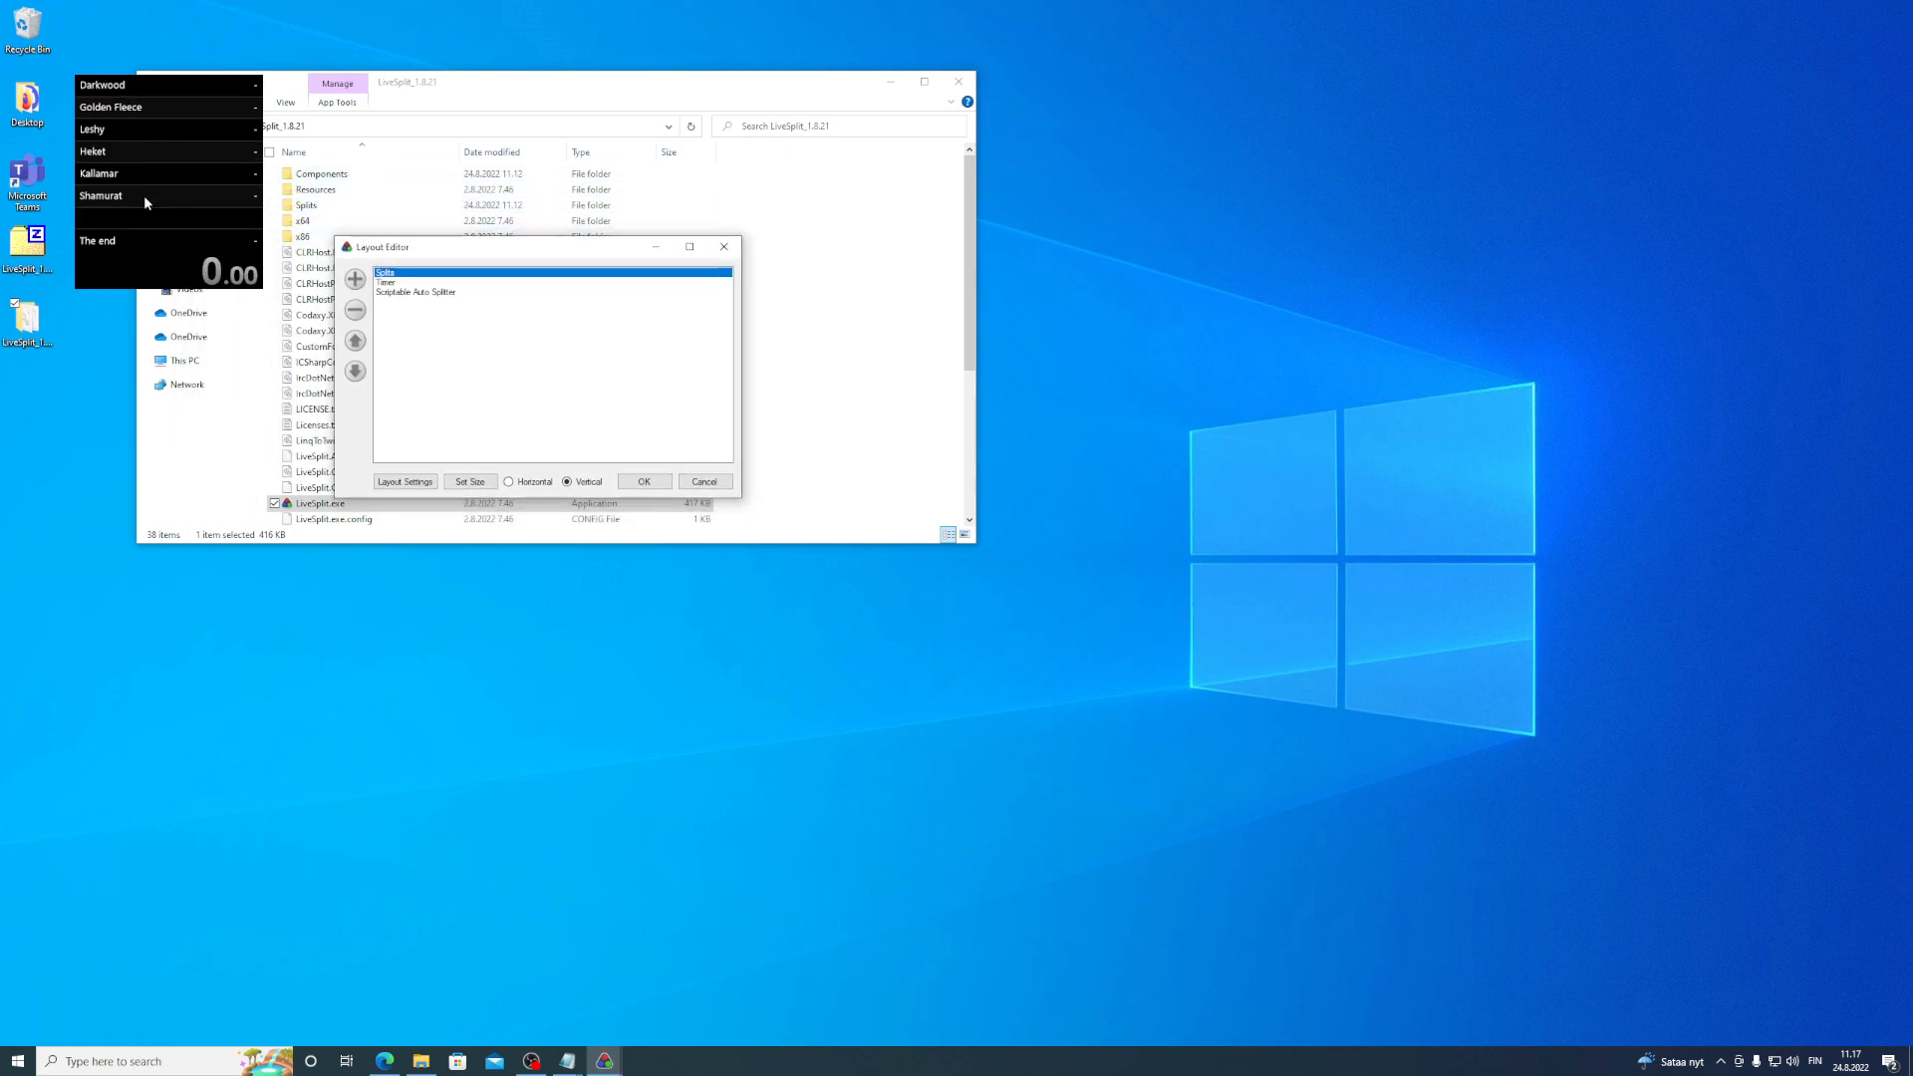
pyautogui.click(355, 279)
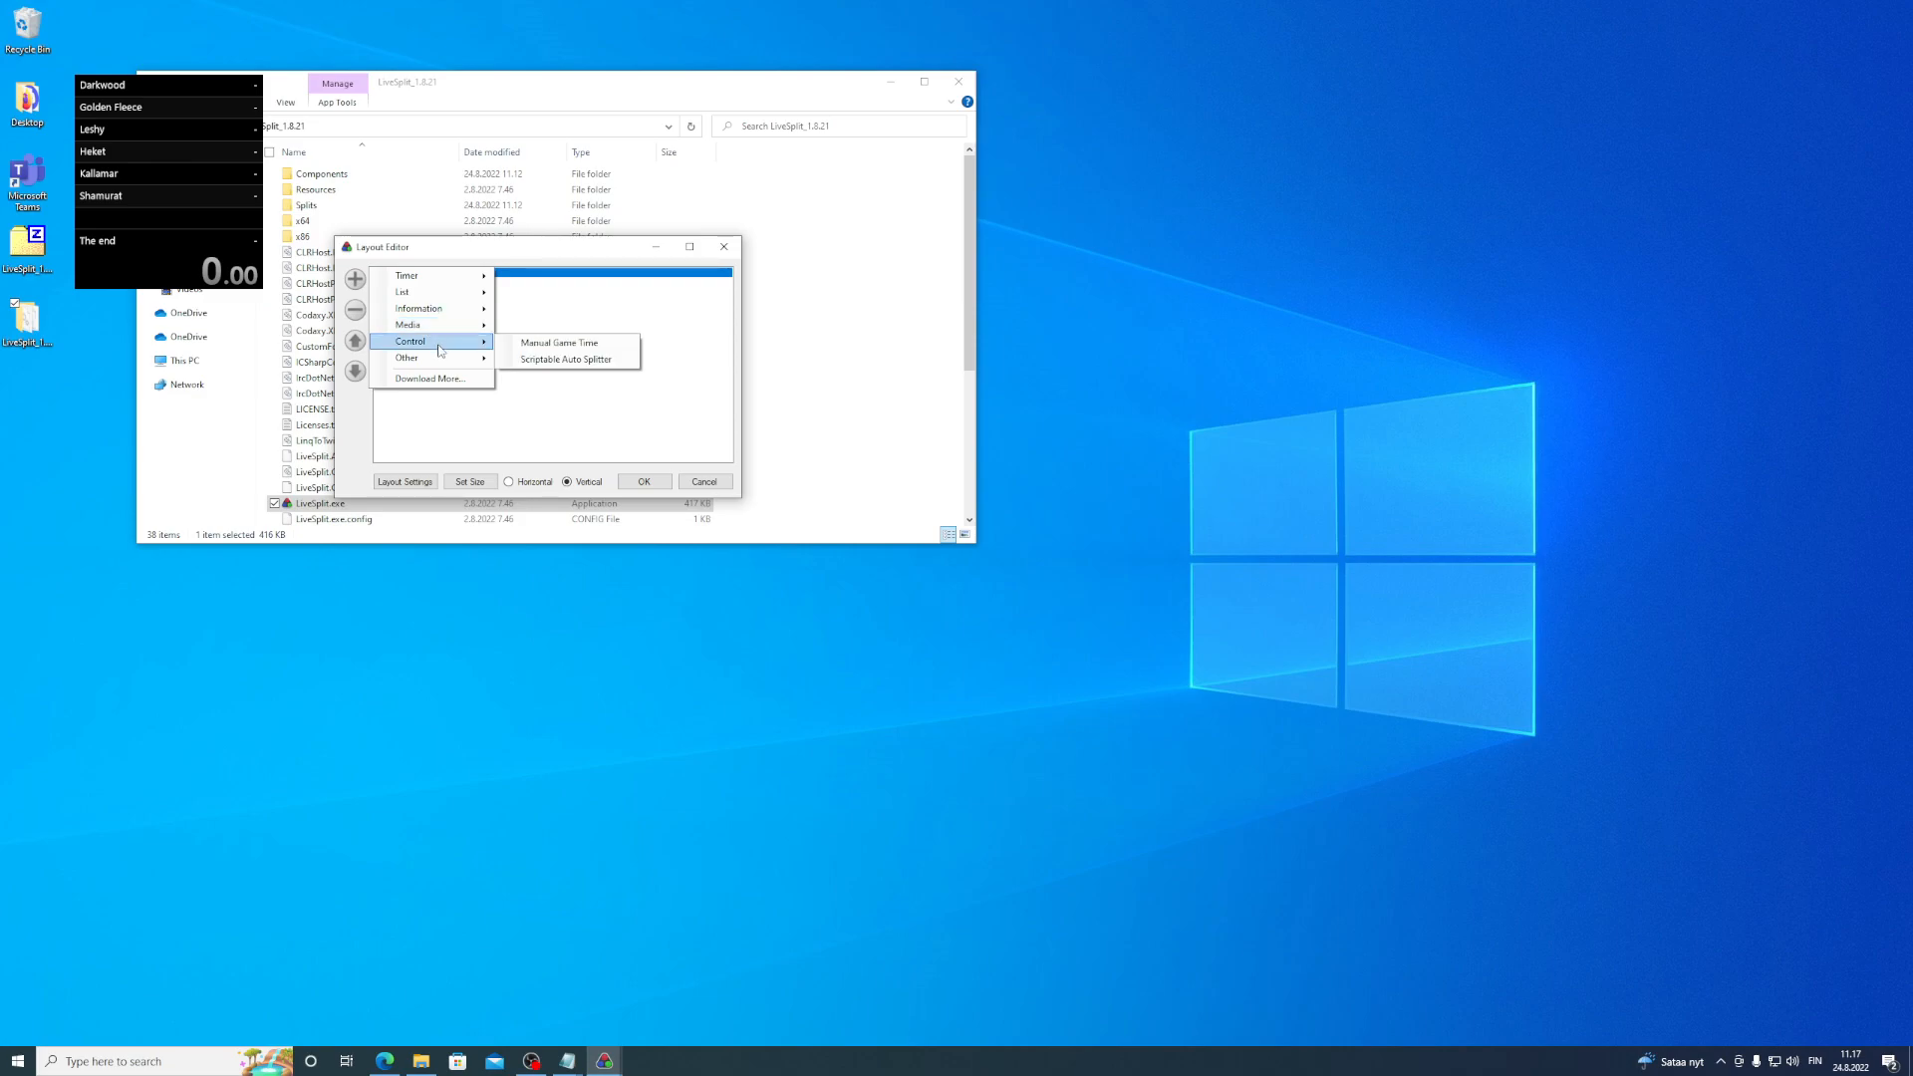
pyautogui.moveTo(441, 286)
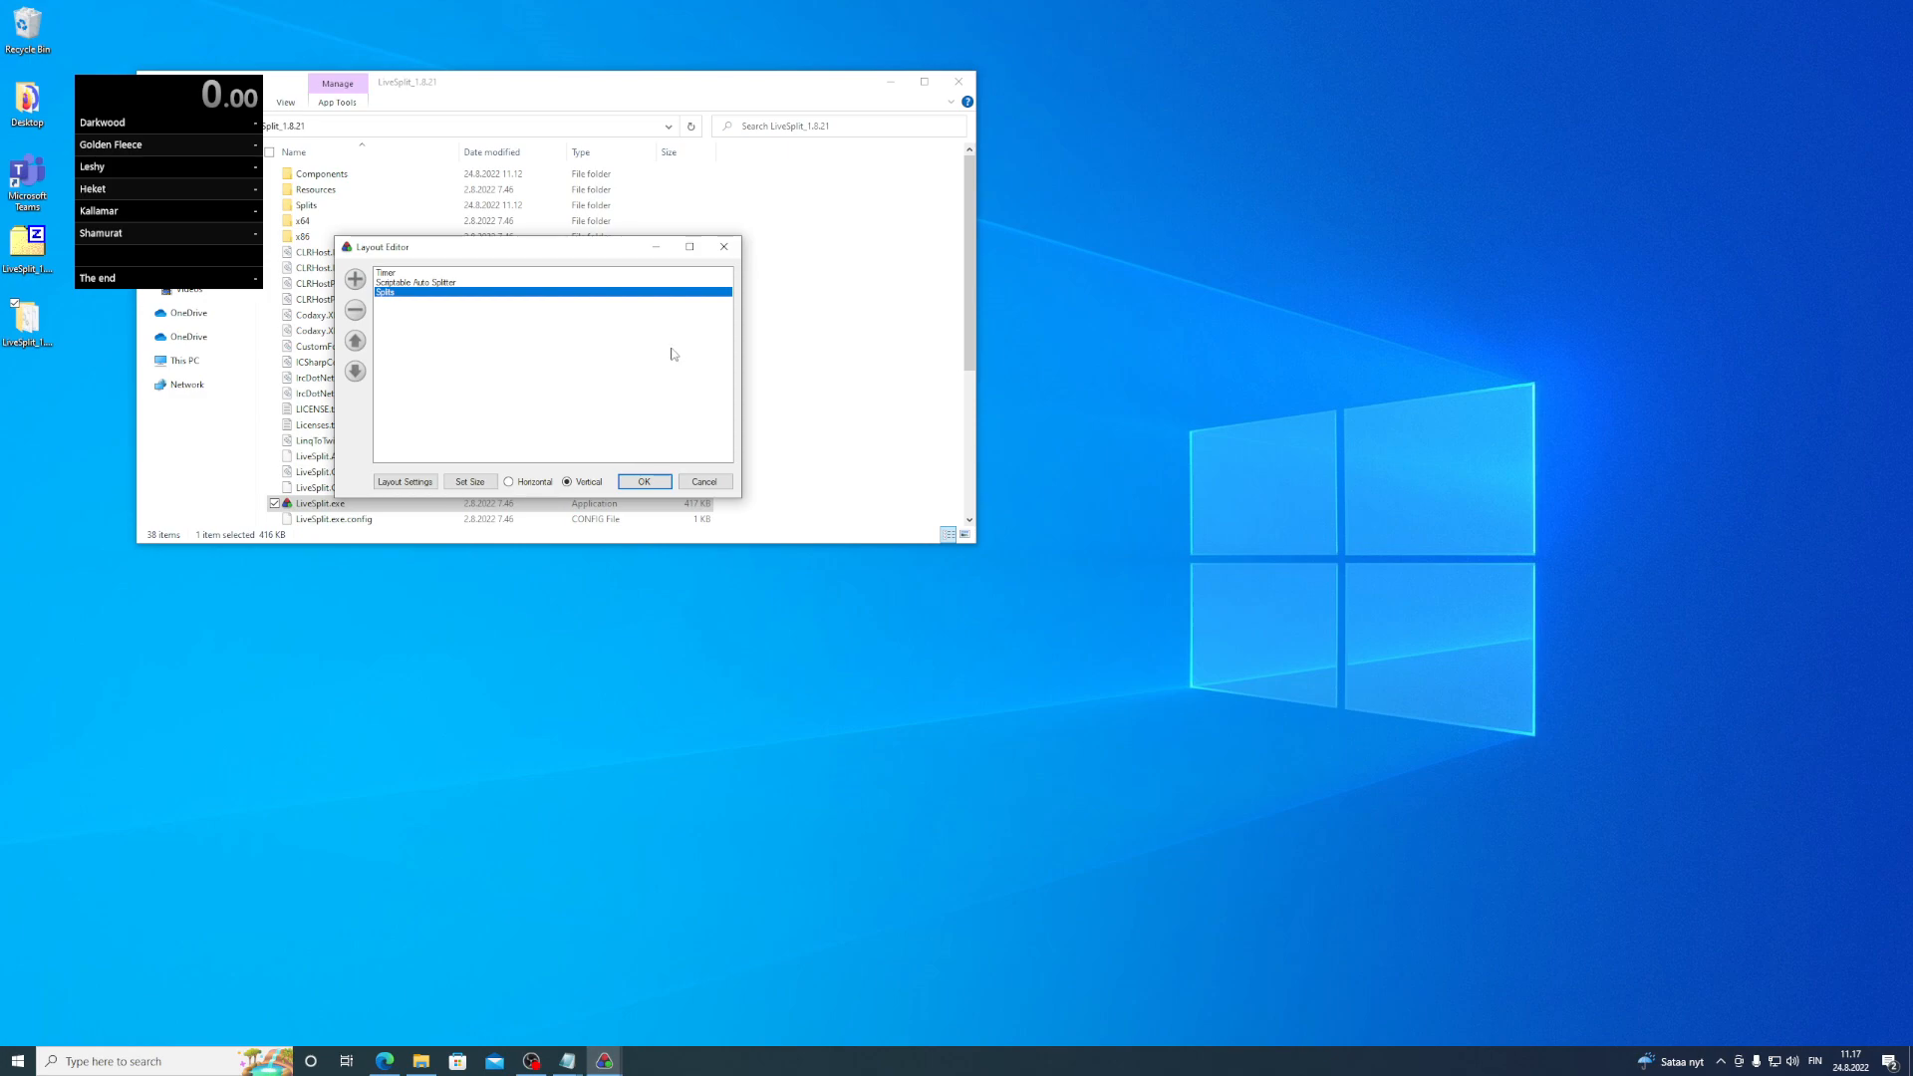
pyautogui.click(398, 274)
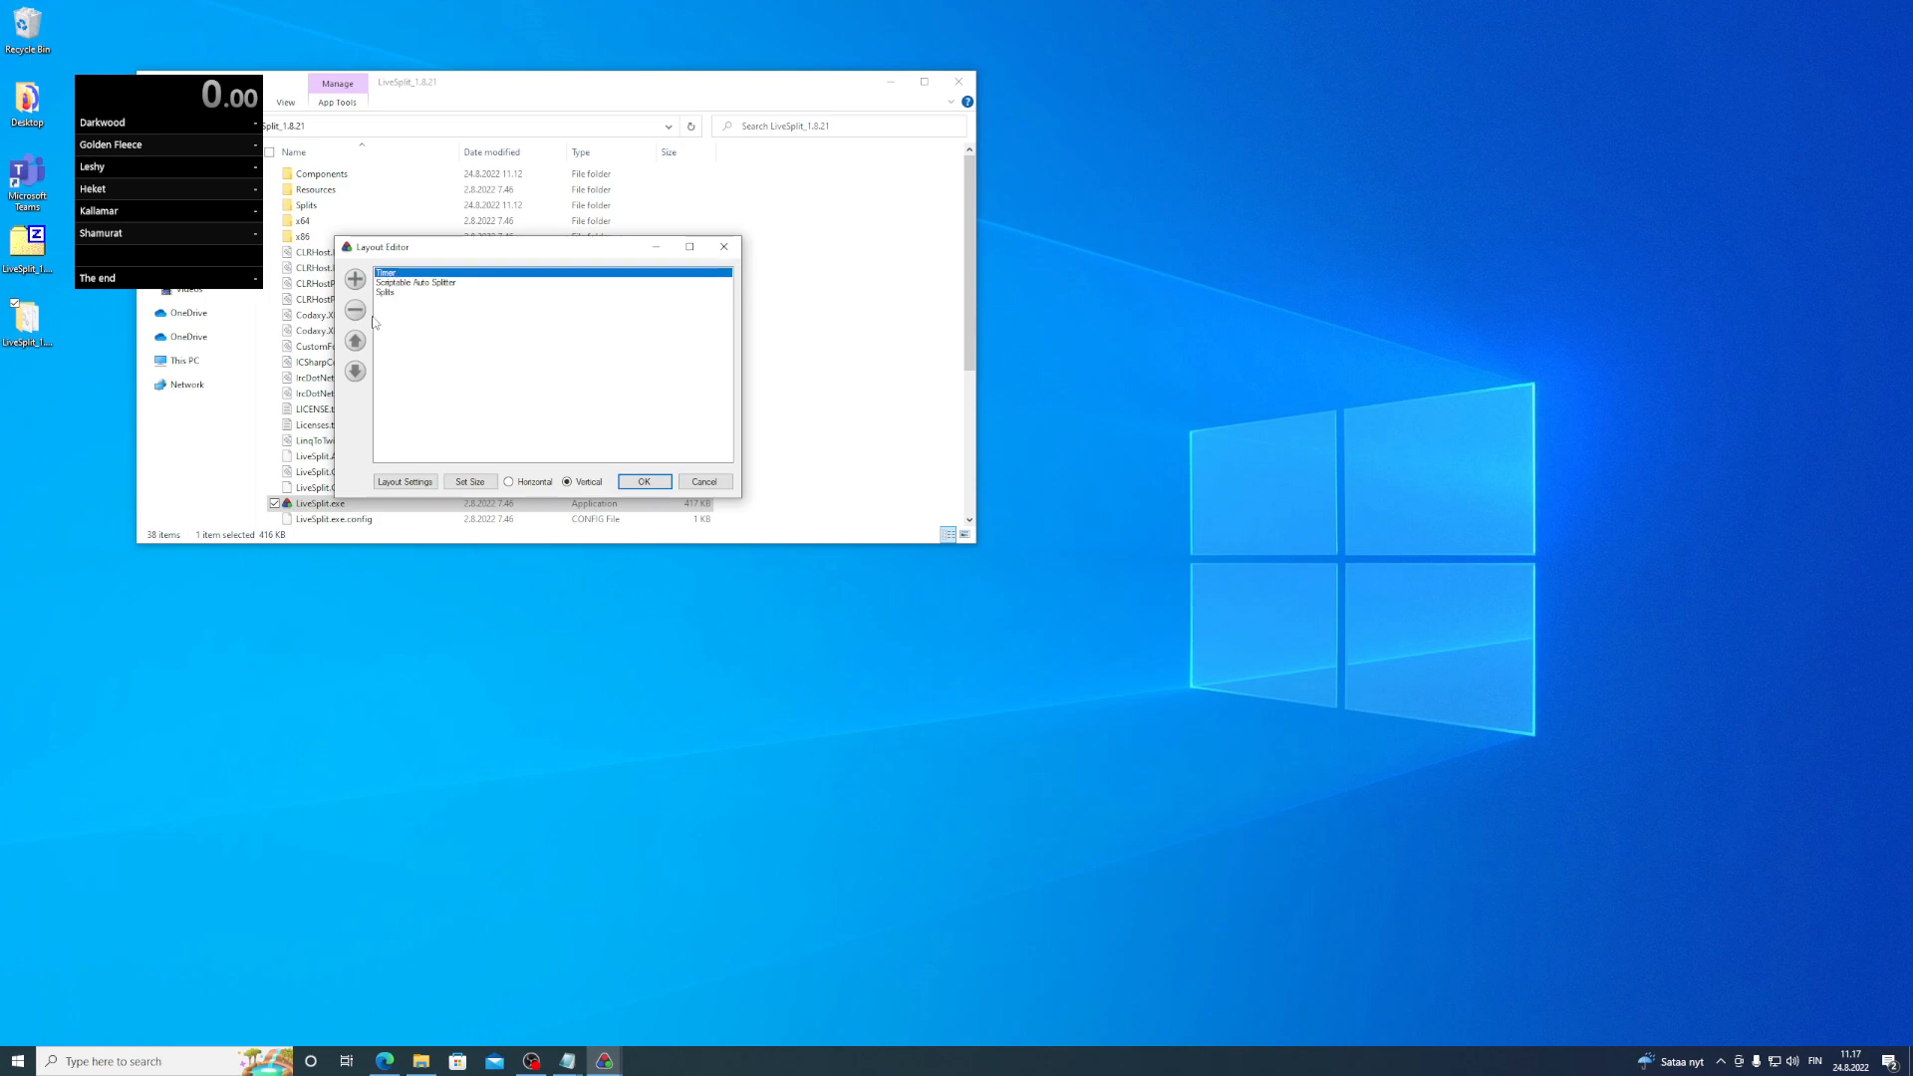